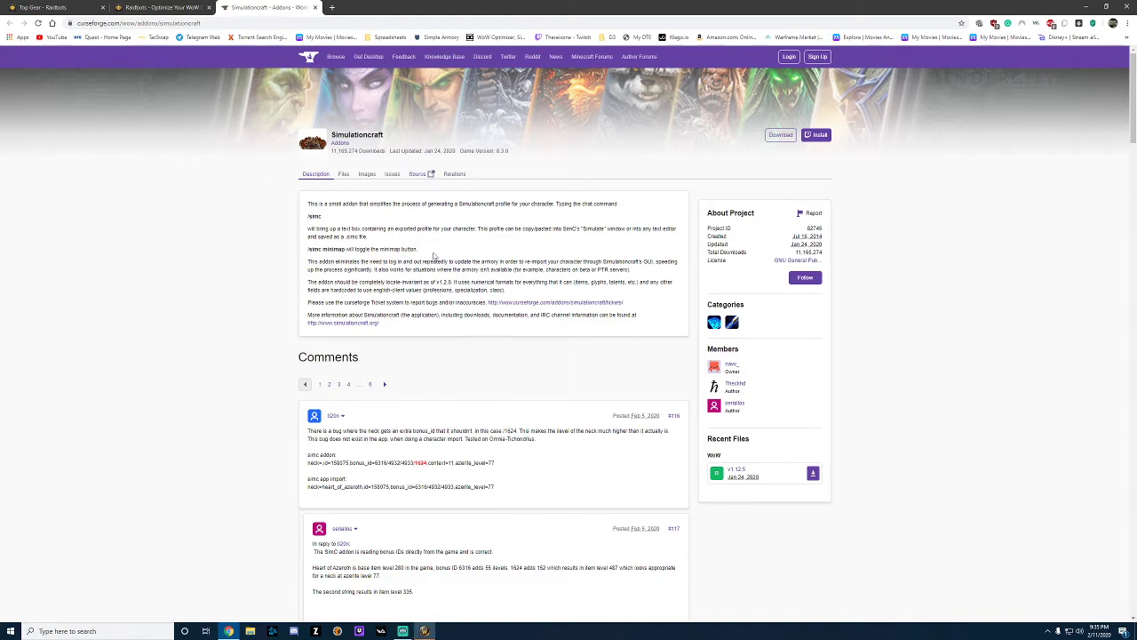
Switch to World of Warcraft, generate the character's SimulationCraft profile with the /simc command and close the export window.
click(425, 631)
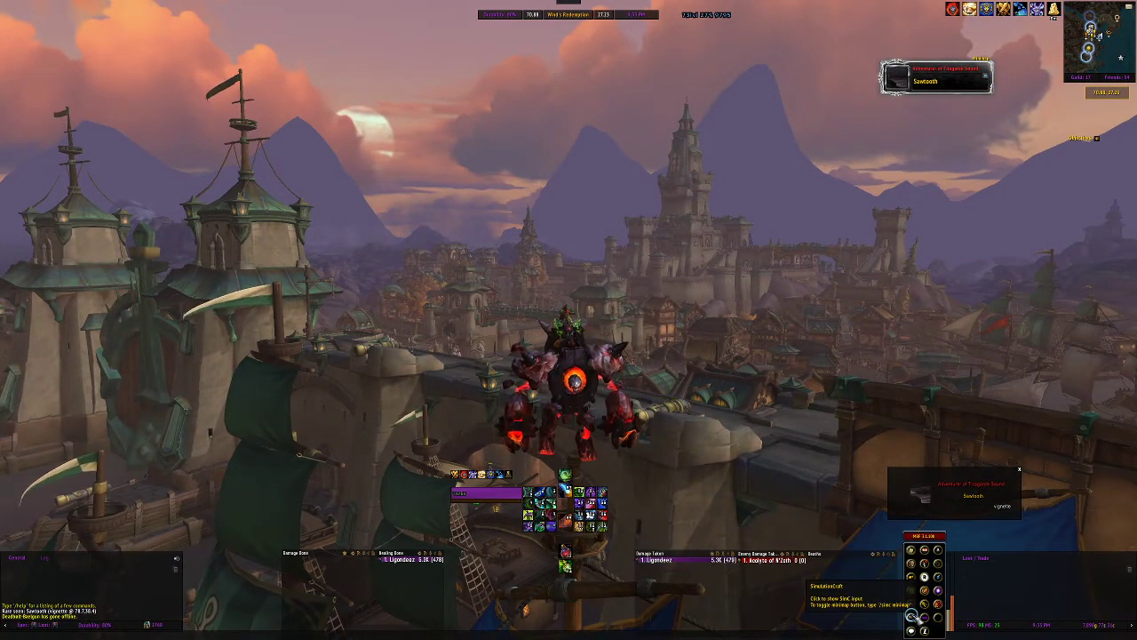
click(912, 615)
click(912, 615)
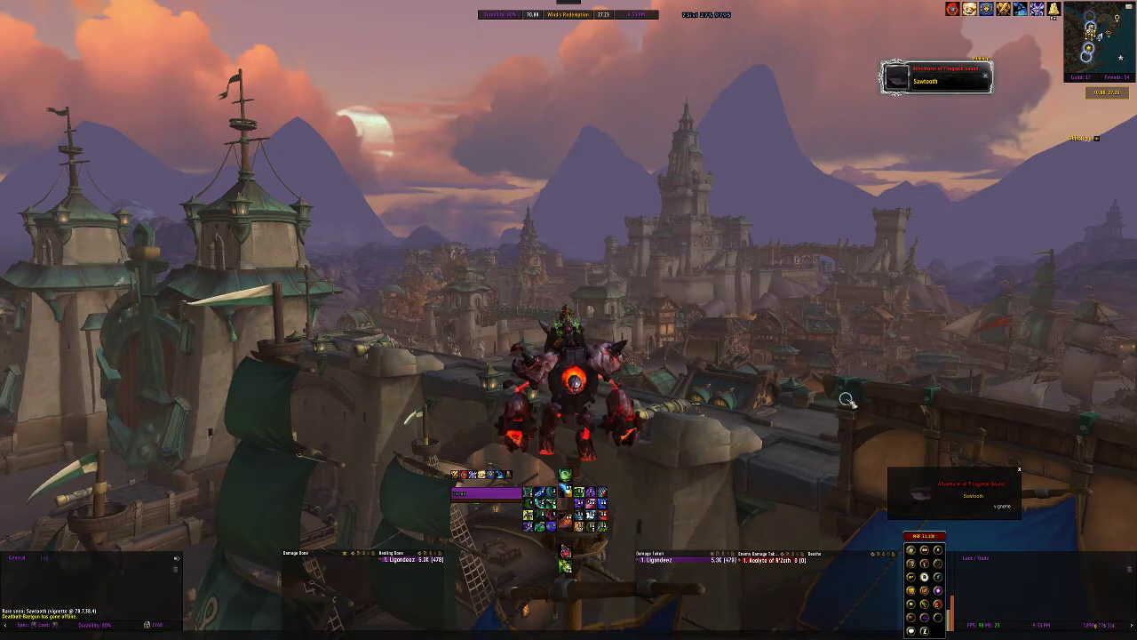
text(/simc)
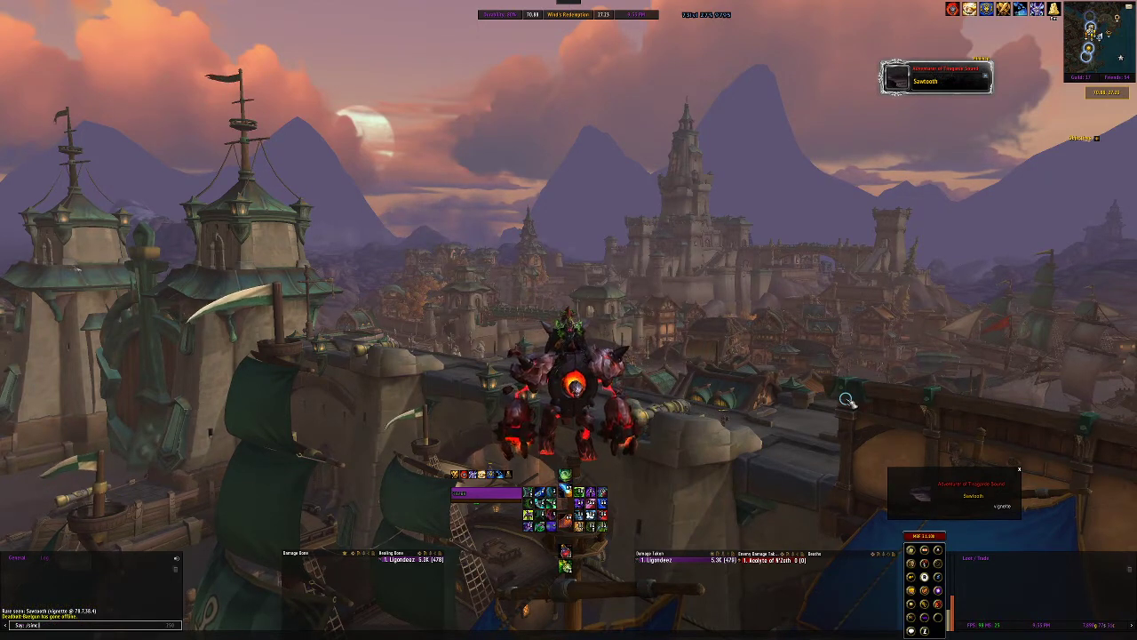
key(Return)
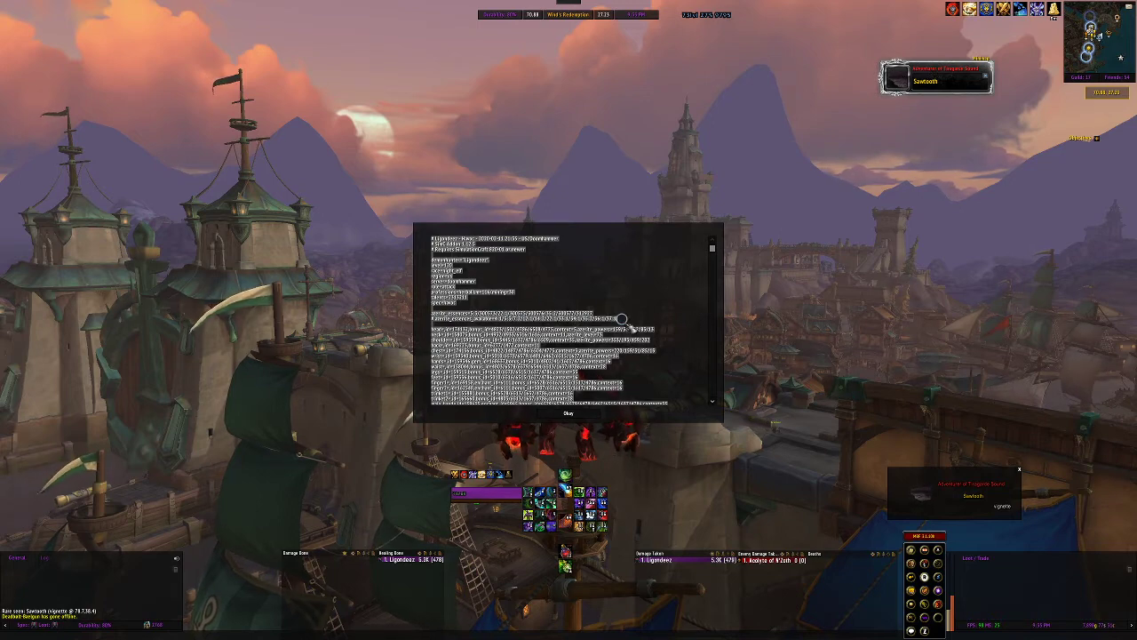
click(589, 414)
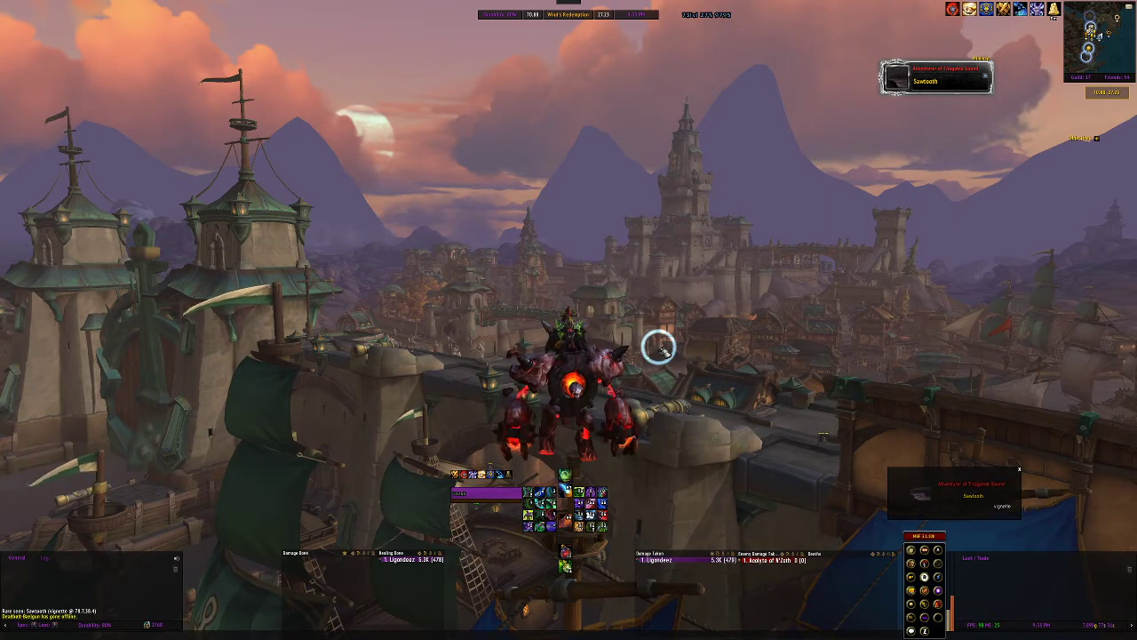
Return to the browser, open Raidbots Top Gear and paste the exported SimulationCraft profile into the addon input.
key(alt+Tab)
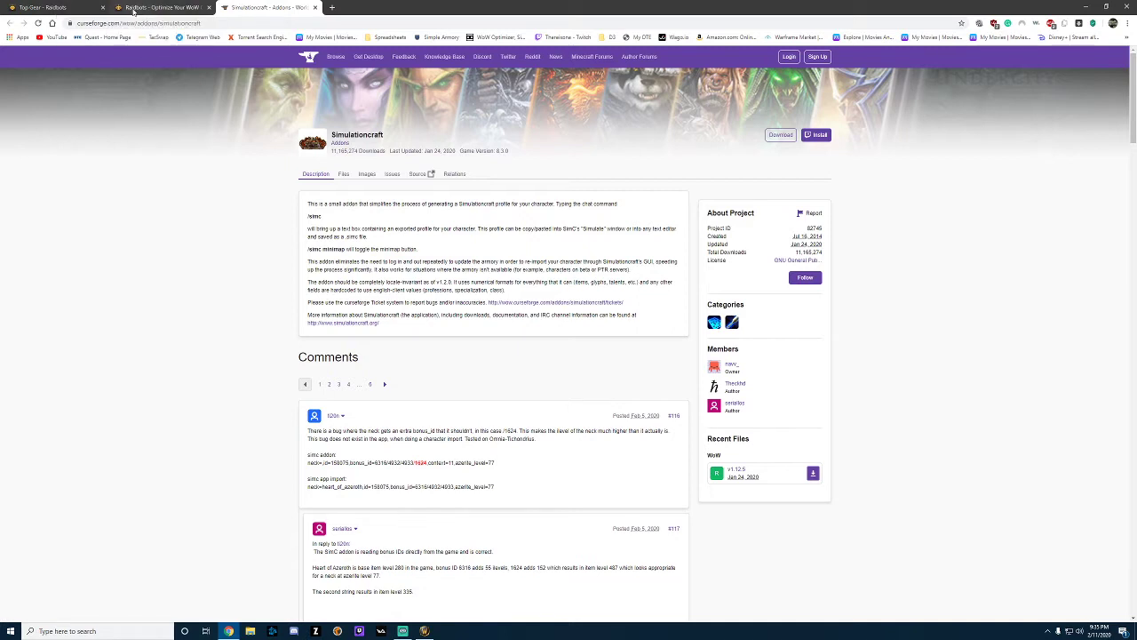
click(134, 9)
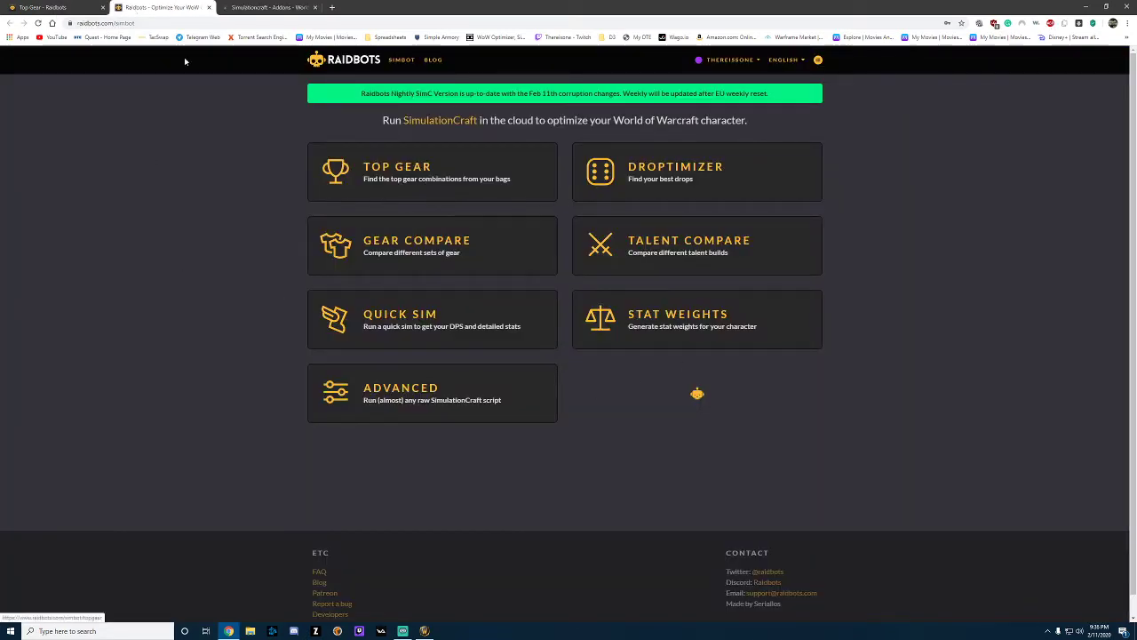
click(323, 167)
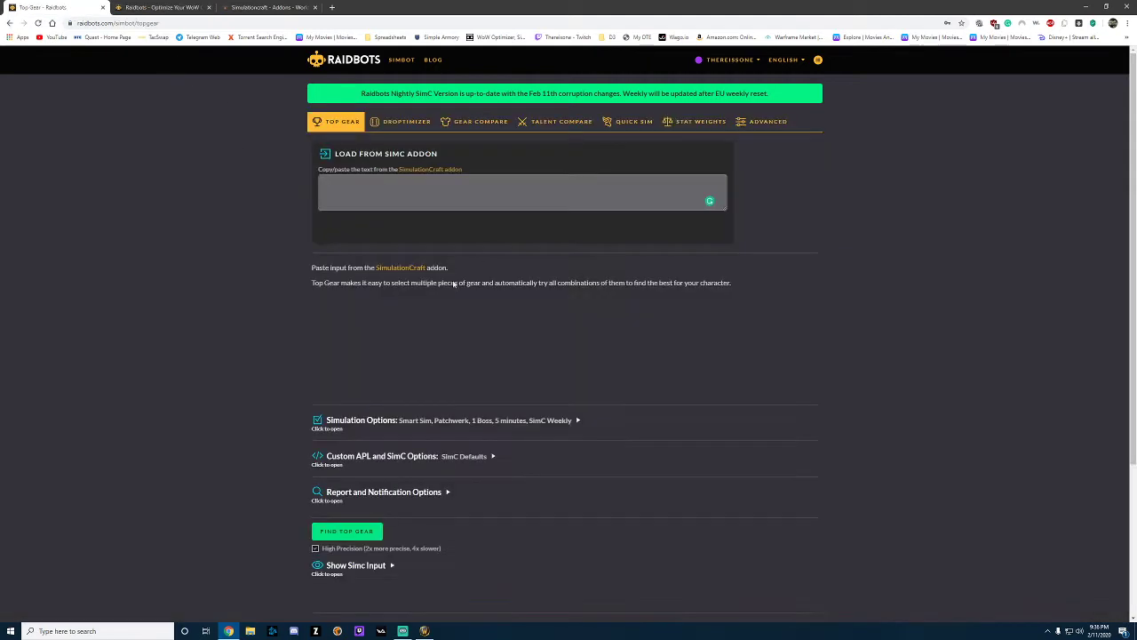
click(493, 199)
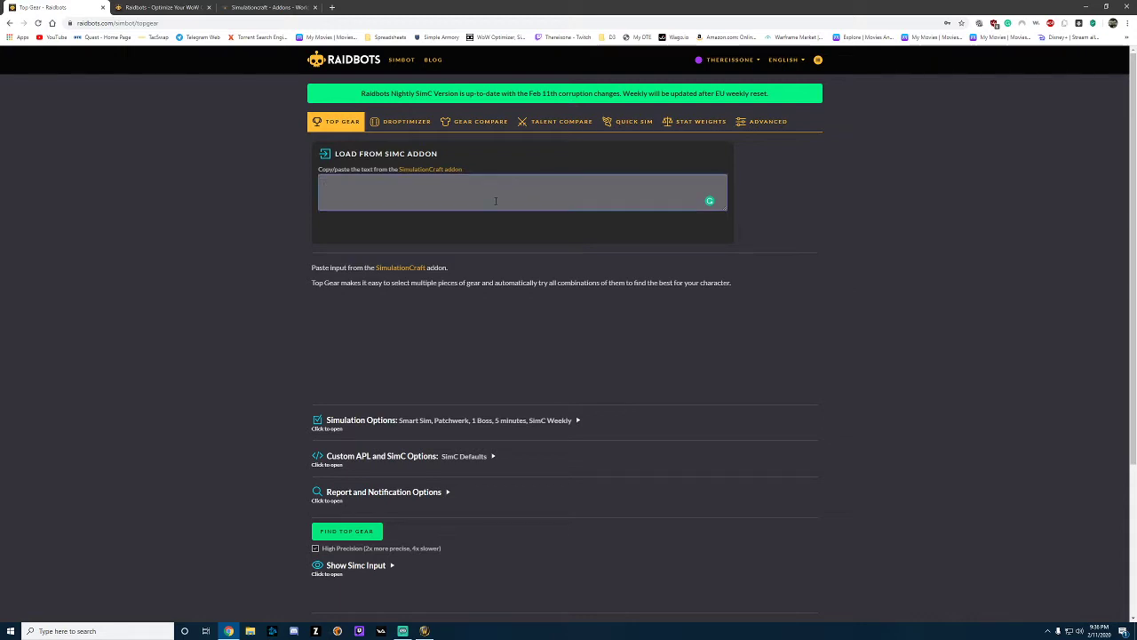
key(ctrl+v)
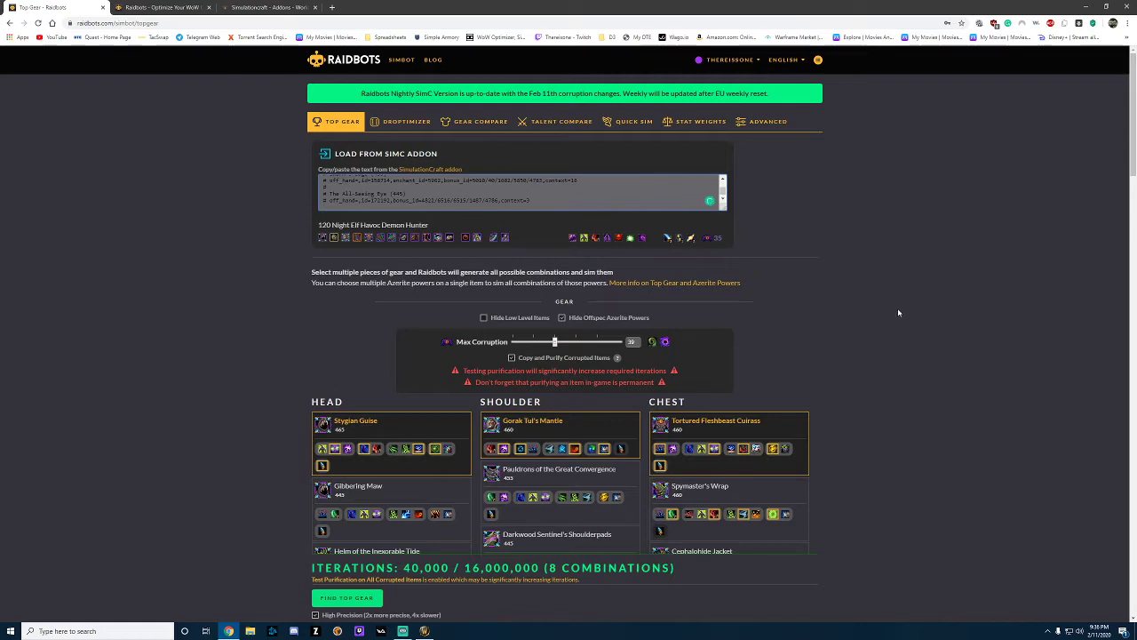
Look through the imported gear for every slot, from head armor to weapons.
scroll(870, 323, down, 2)
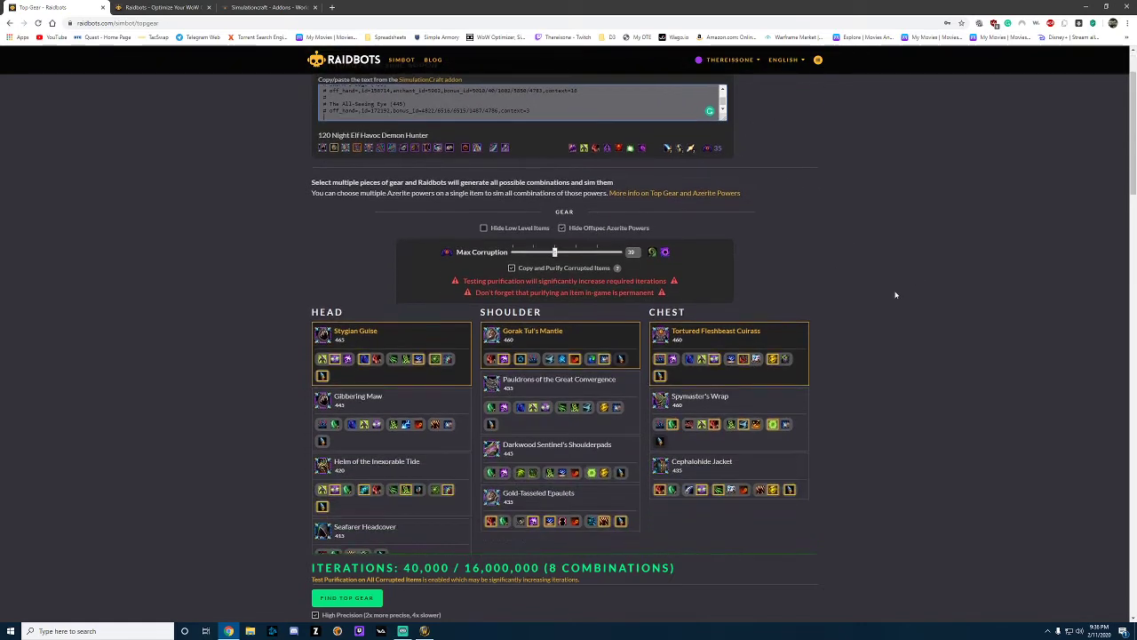
scroll(878, 251, down, 3)
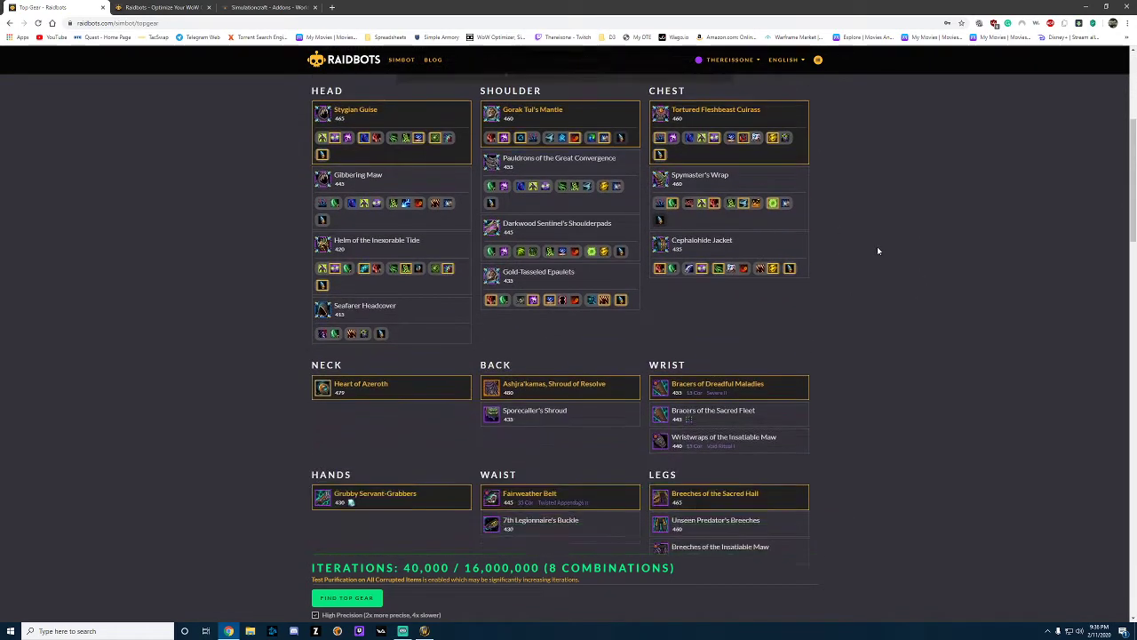
scroll(916, 302, up, 2)
scroll(921, 308, down, 2)
scroll(920, 308, down, 6)
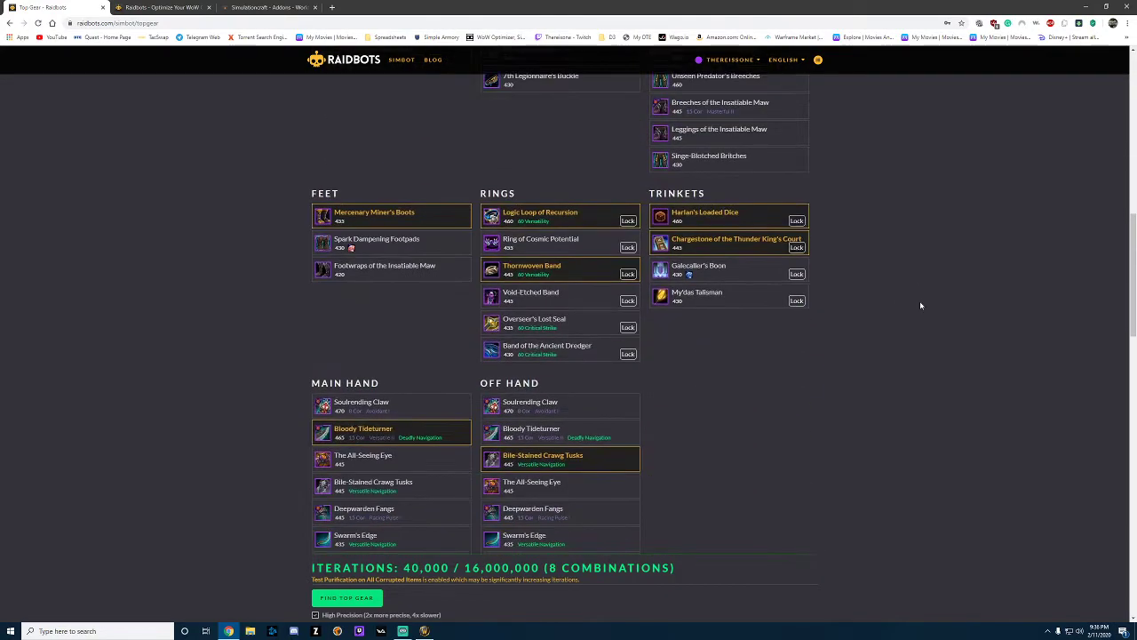
scroll(917, 305, up, 10)
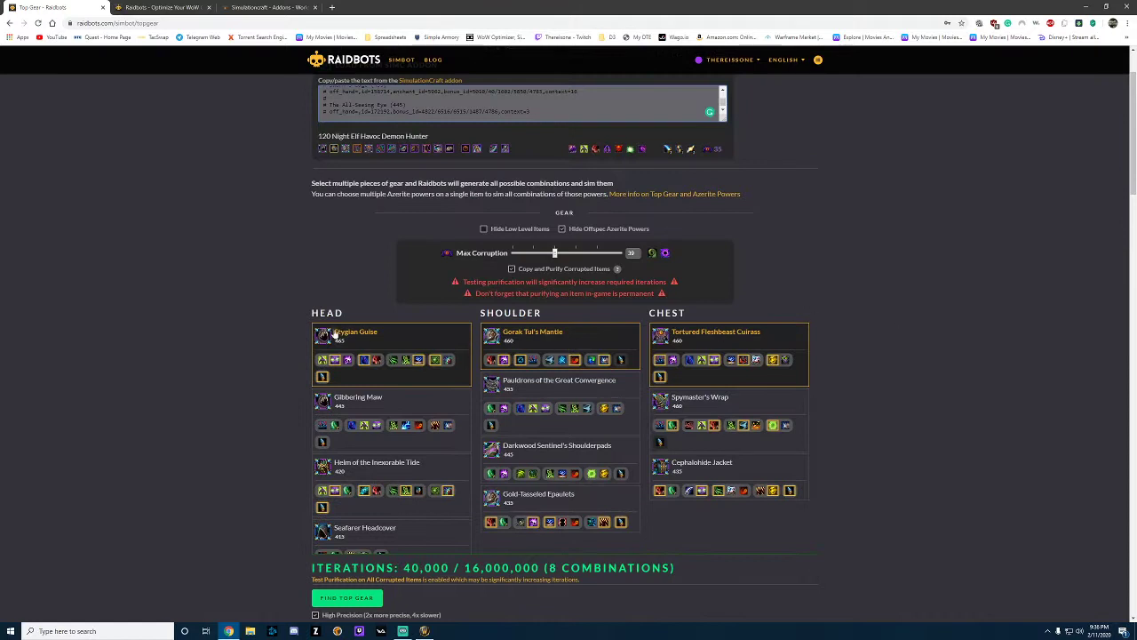
scroll(336, 335, down, 1)
mouse_move(377, 278)
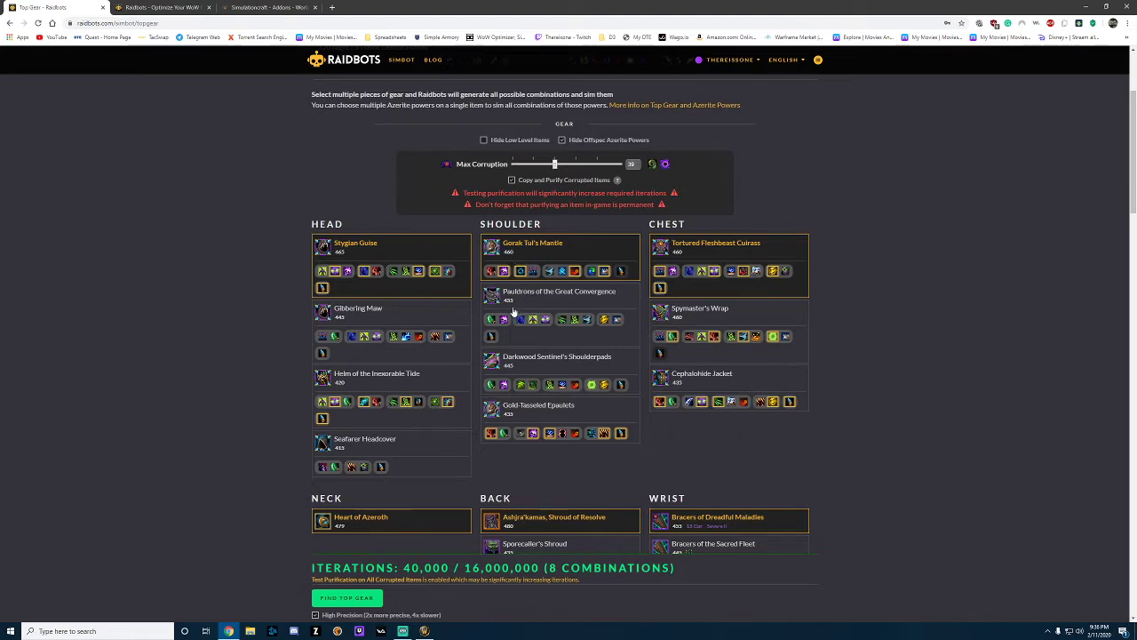
Include additional Azerite powers on Gorak Tul's Mantle, including Eyes of Rage and Shimmering Haven.
mouse_move(494, 277)
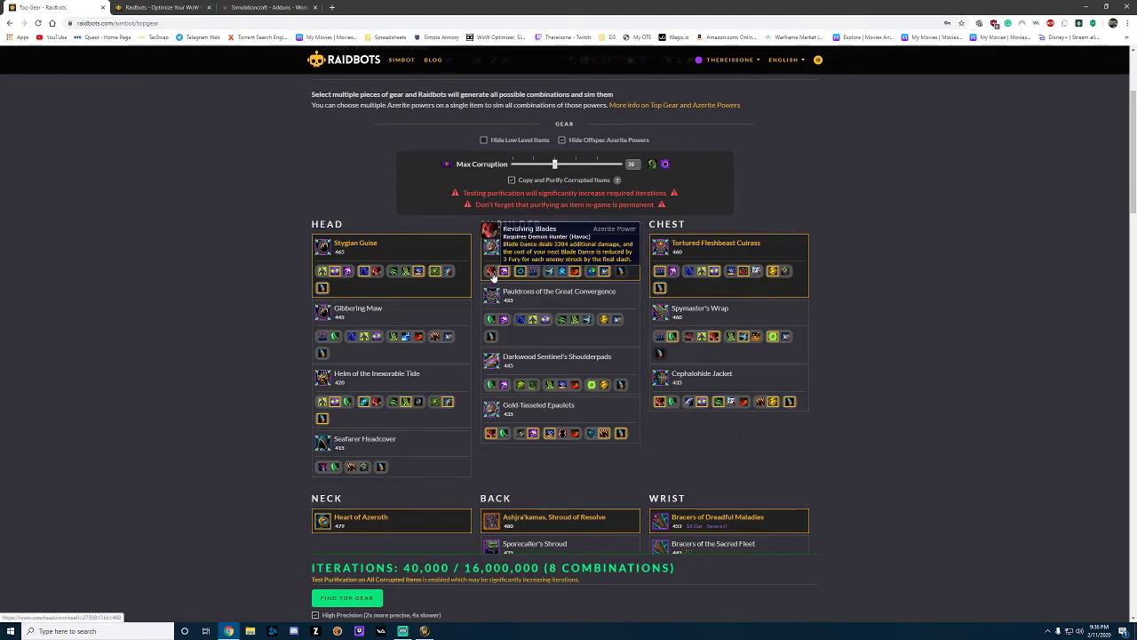
click(502, 273)
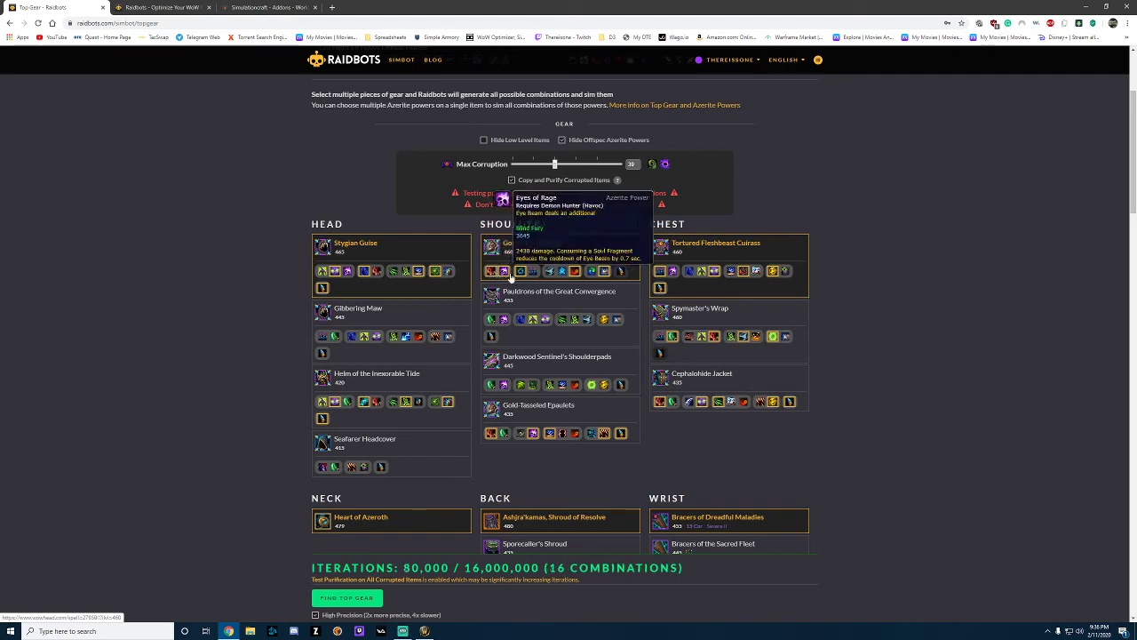
click(534, 273)
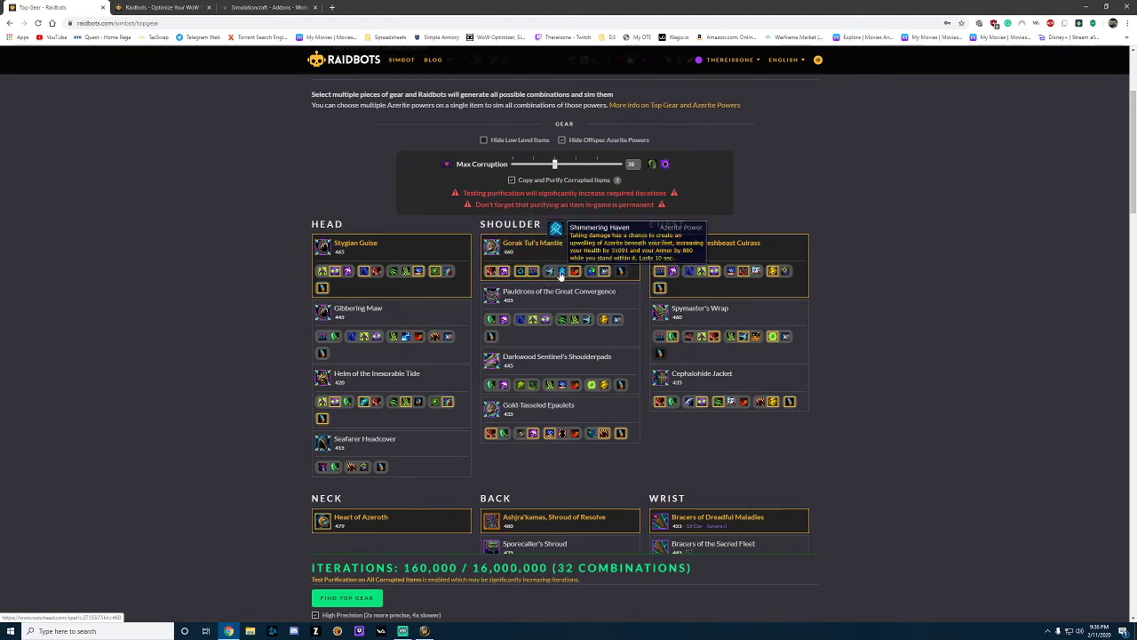
click(561, 271)
click(620, 272)
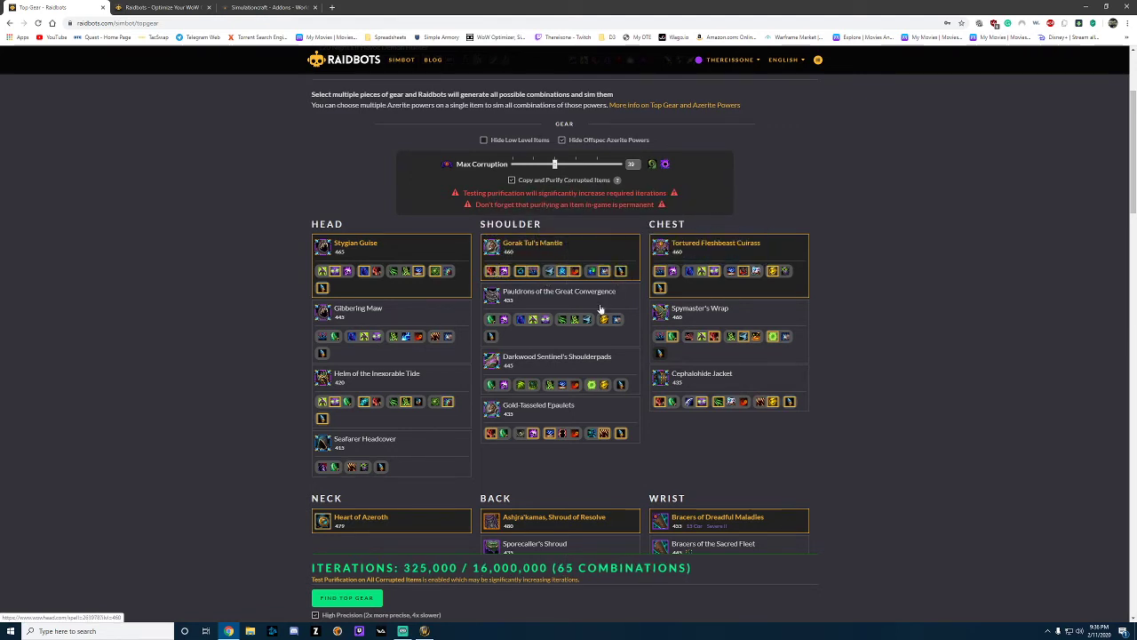
Include Pauldrons of the Great Convergence with additional Azerite powers, including Furious Gaze and Elemental Whirl.
click(494, 321)
click(506, 321)
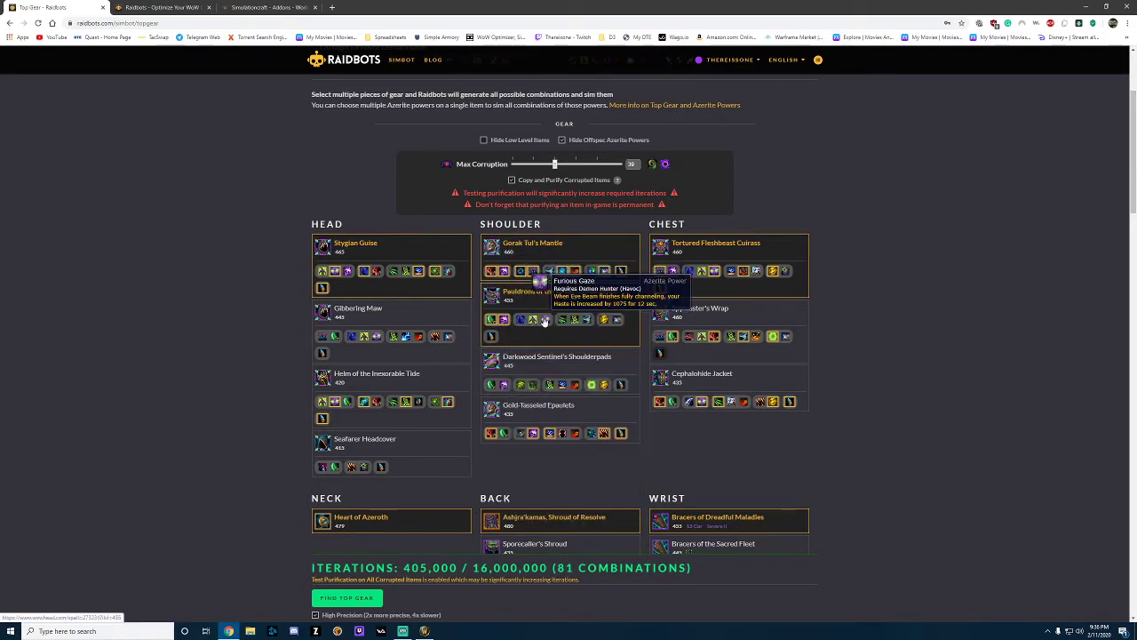
click(545, 319)
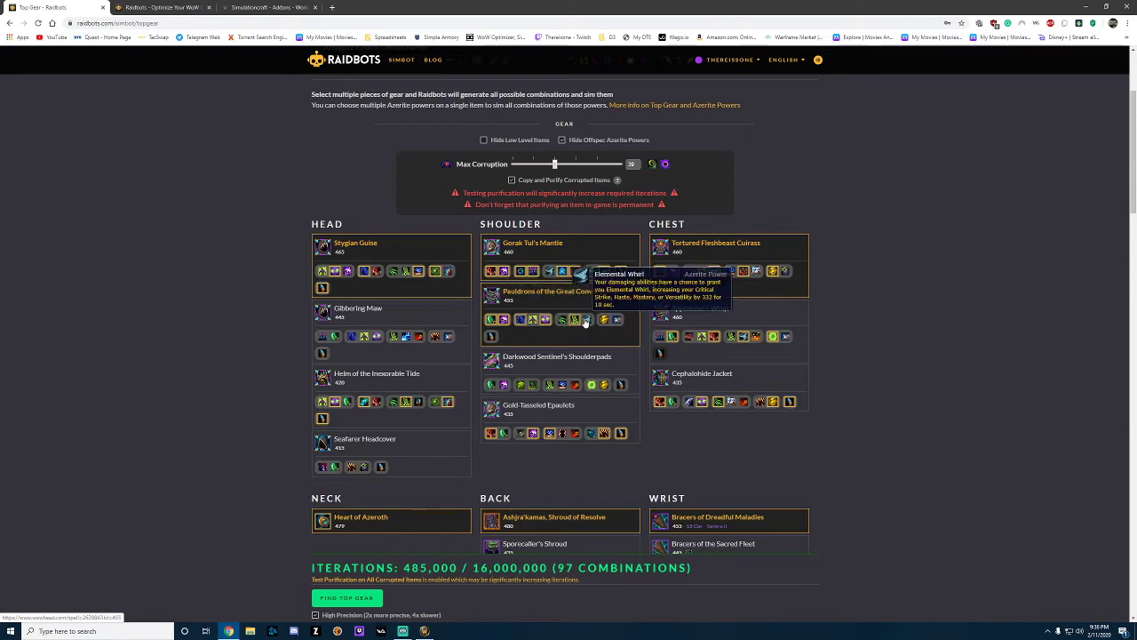
click(585, 320)
click(575, 319)
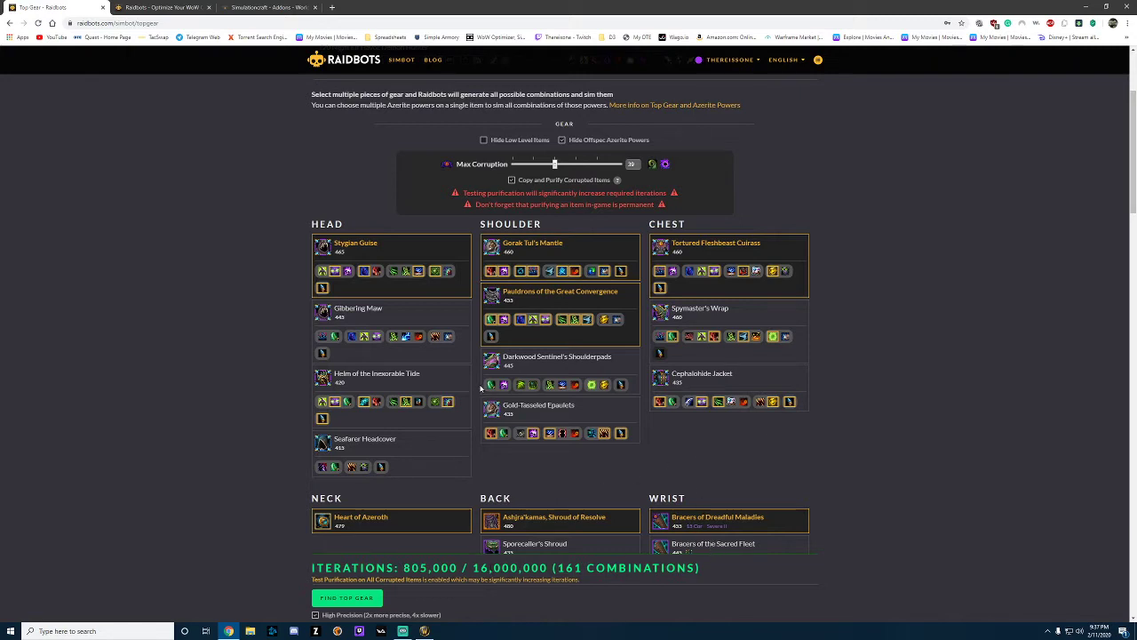
click(491, 336)
Include Wristwraps of the Insatiable Maw as an alternative wrist item.
scroll(891, 380, down, 3)
mouse_move(658, 309)
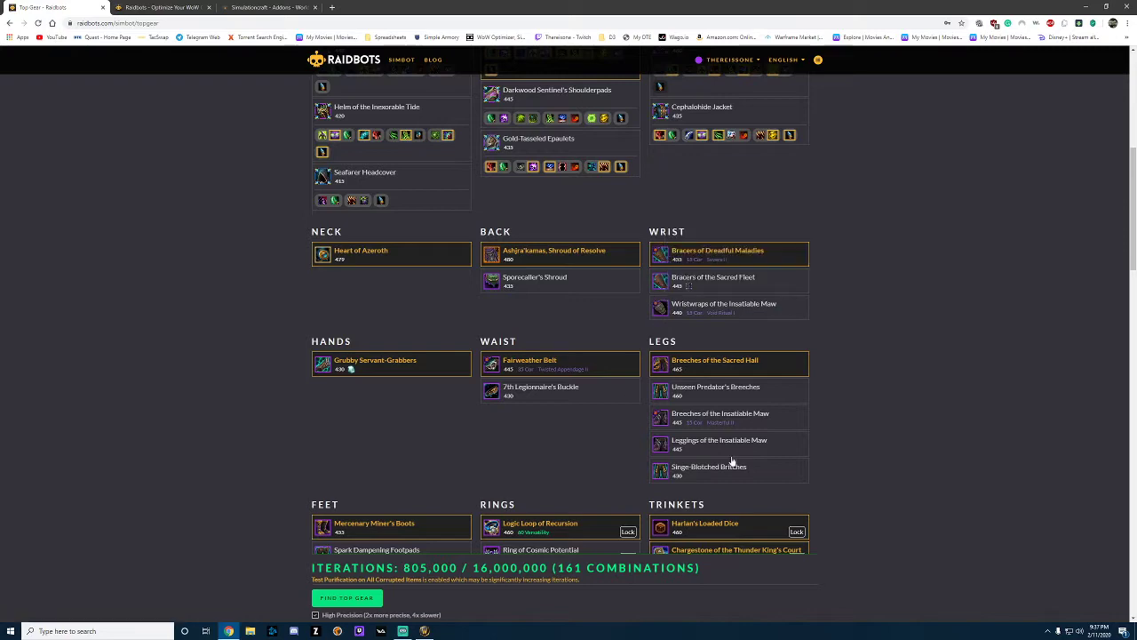
scroll(612, 380, up, 5)
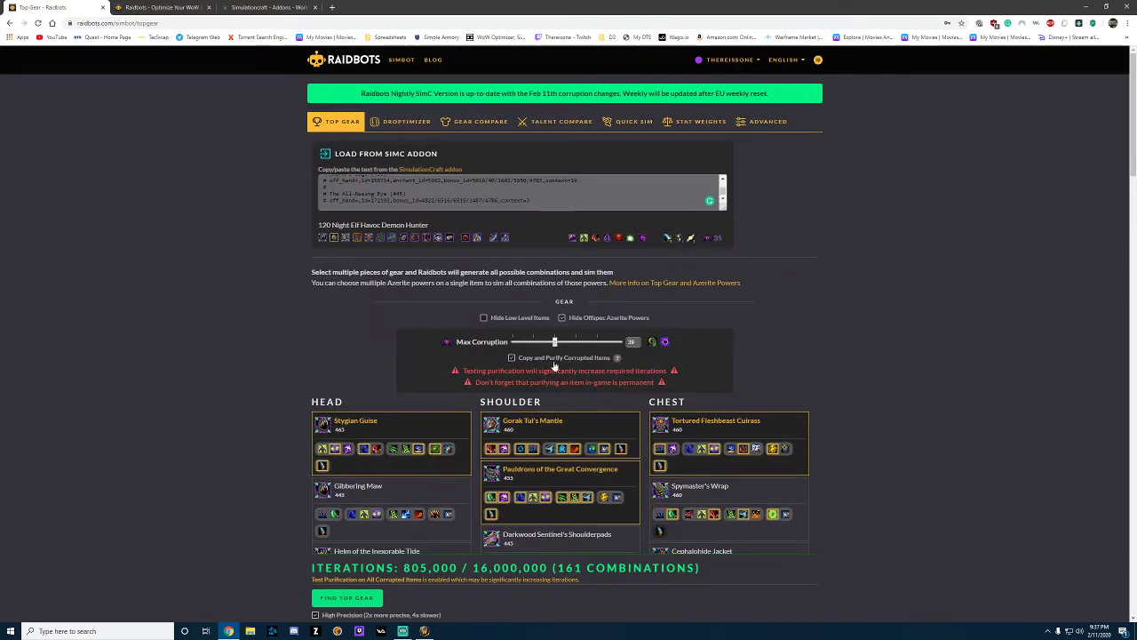
scroll(885, 421, down, 3)
scroll(884, 421, down, 2)
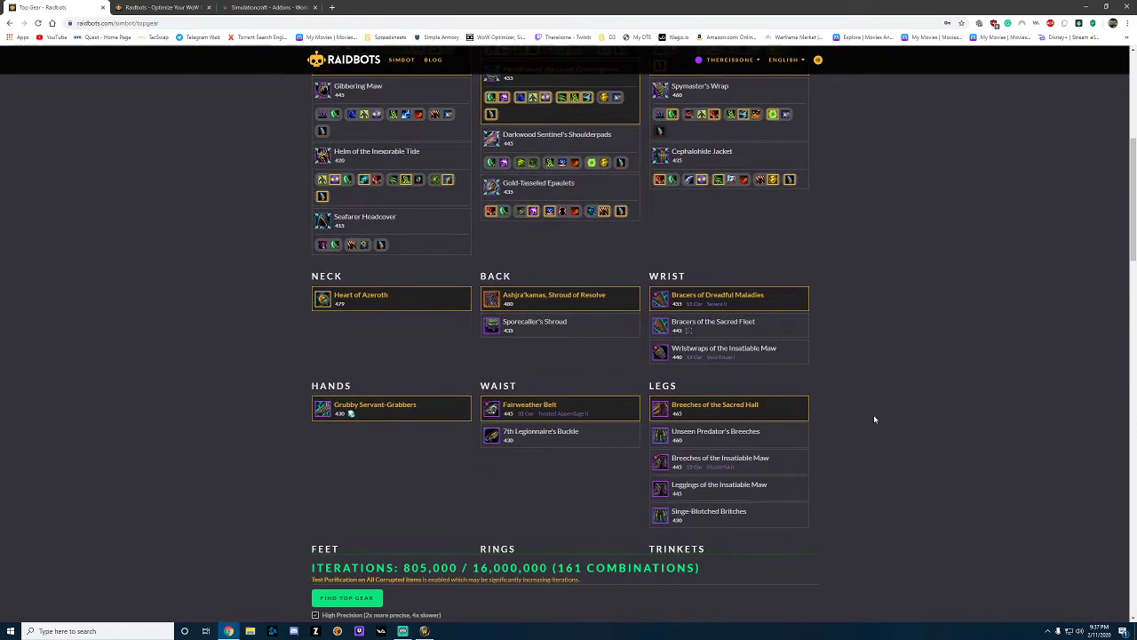
click(785, 361)
scroll(898, 400, up, 2)
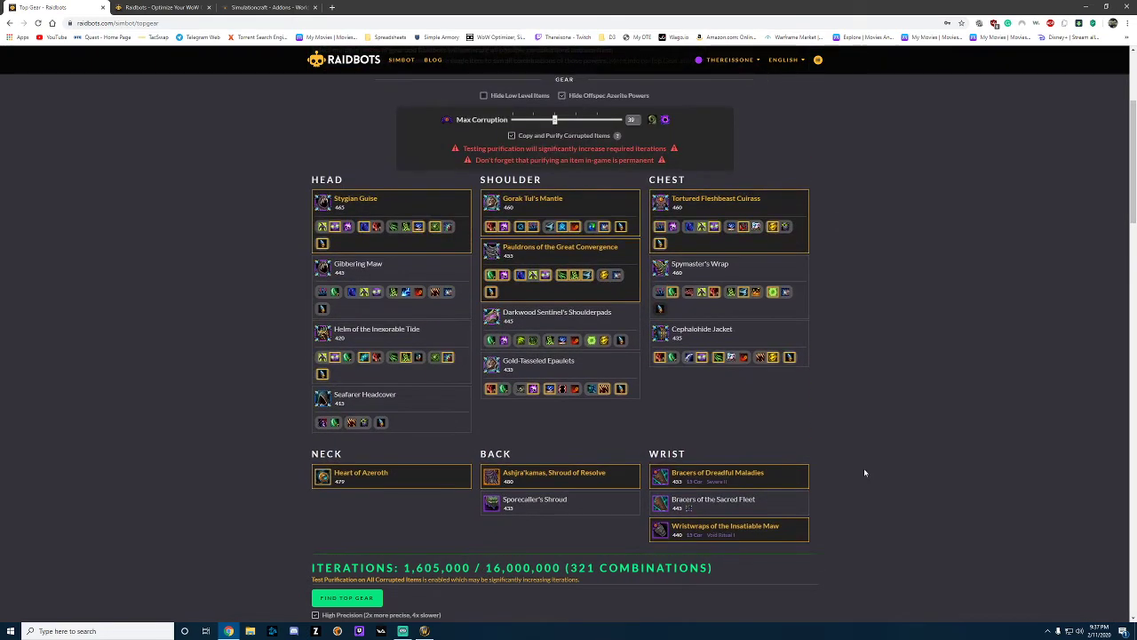
scroll(863, 467, up, 2)
scroll(866, 418, down, 2)
scroll(866, 418, down, 1)
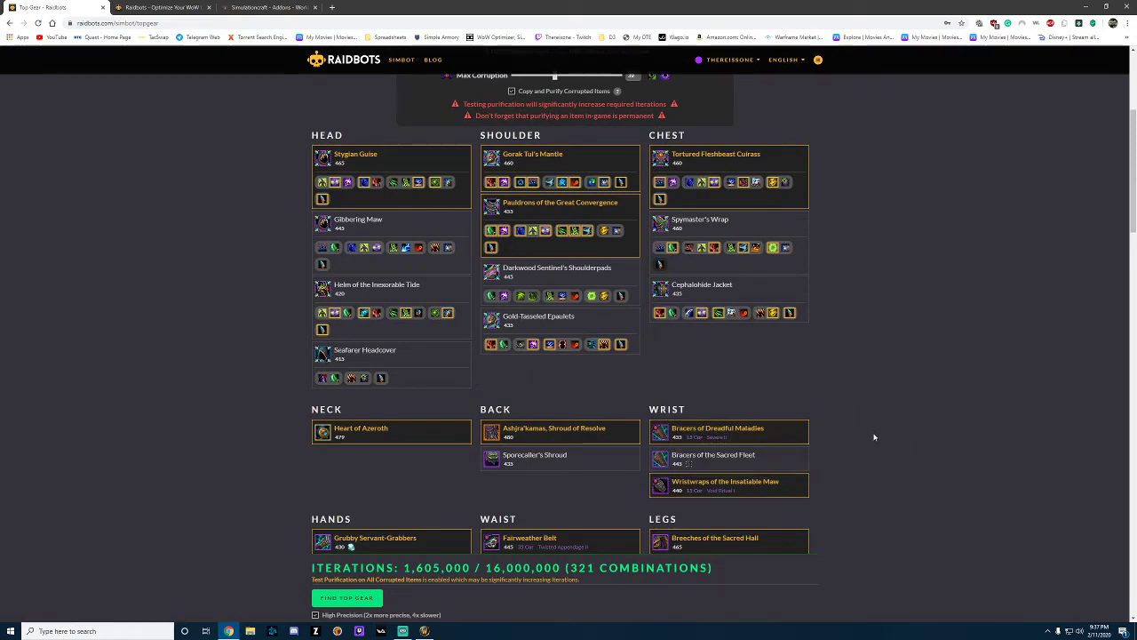
Select all main-hand enchants for comparison: Deadly, Quick, Masterful and Versatile Navigation, Force Multiplier and Gale-Force Striking.
scroll(876, 342, down, 6)
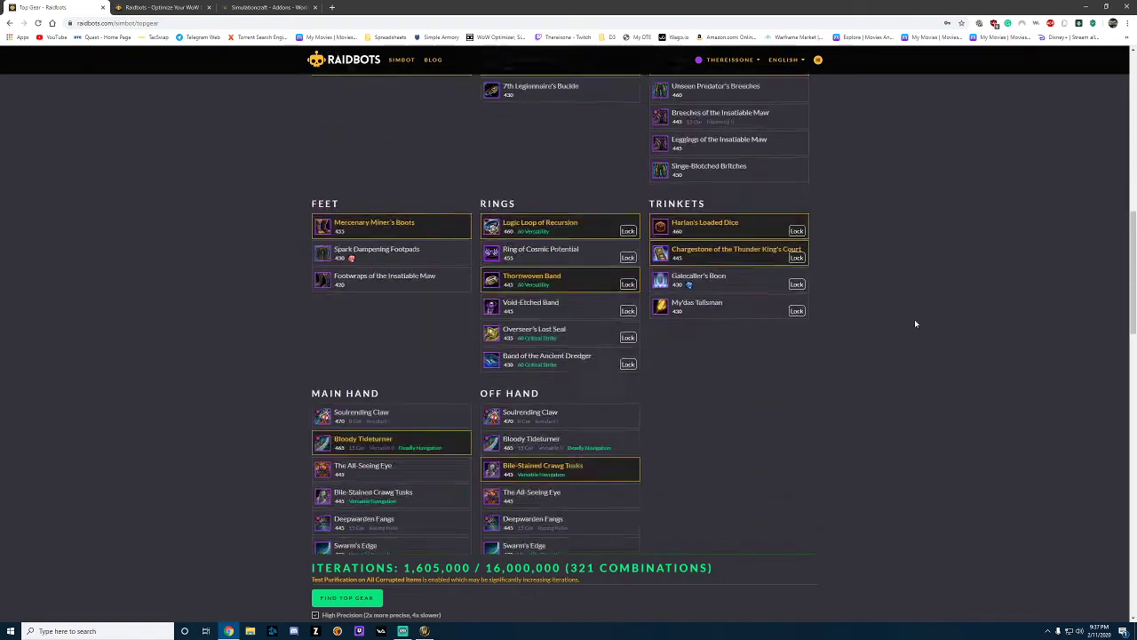
scroll(876, 312, down, 1)
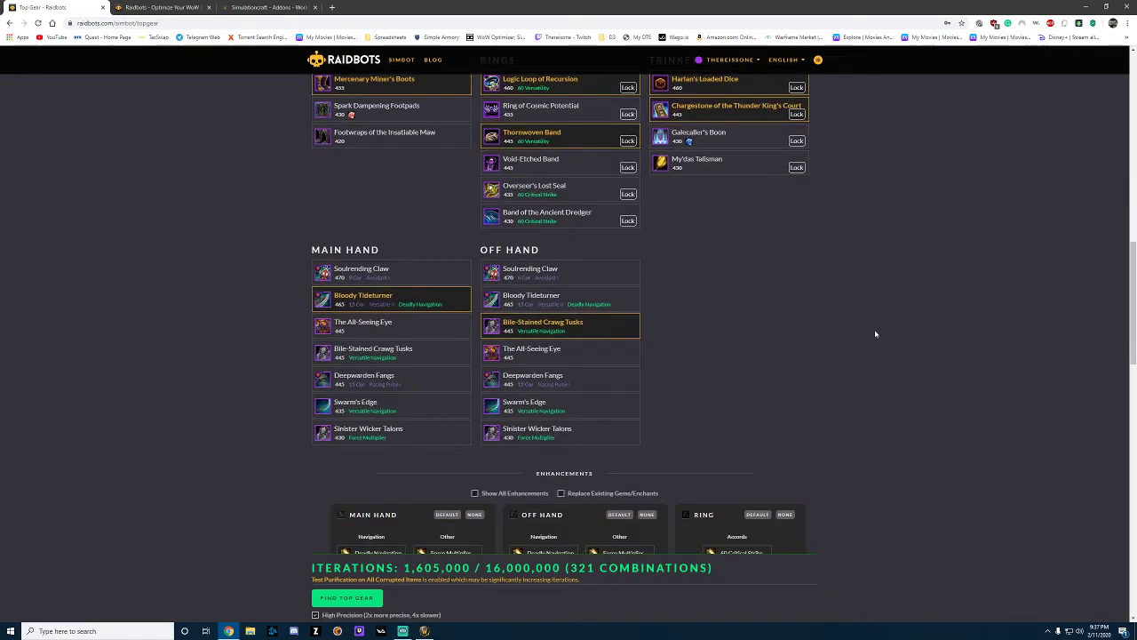
scroll(880, 347, down, 4)
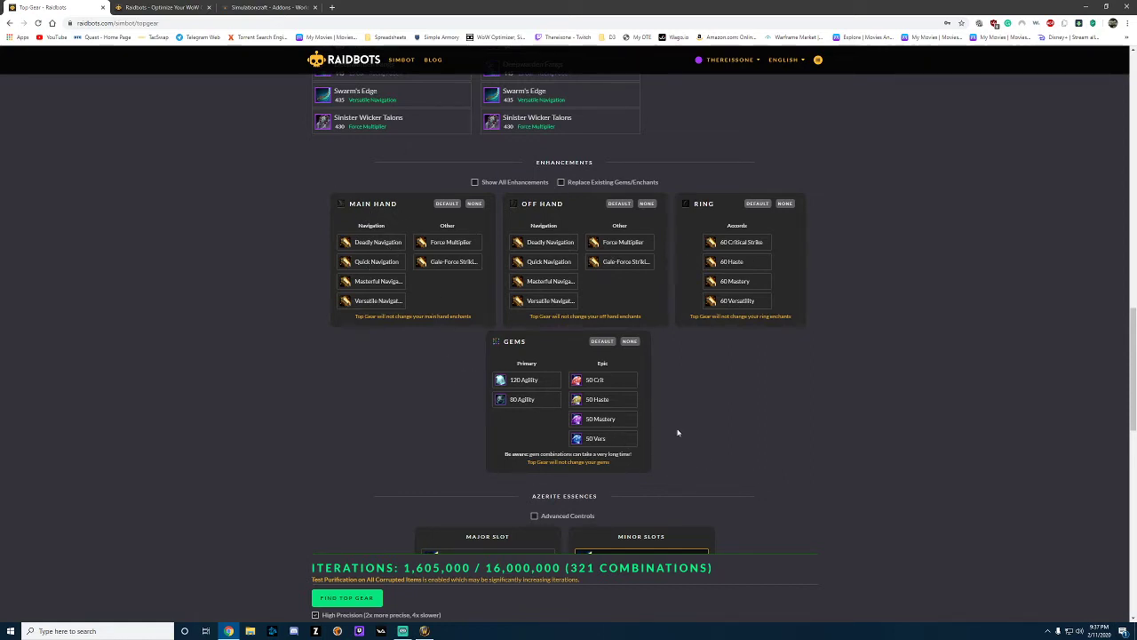
scroll(702, 431, down, 2)
scroll(386, 265, up, 2)
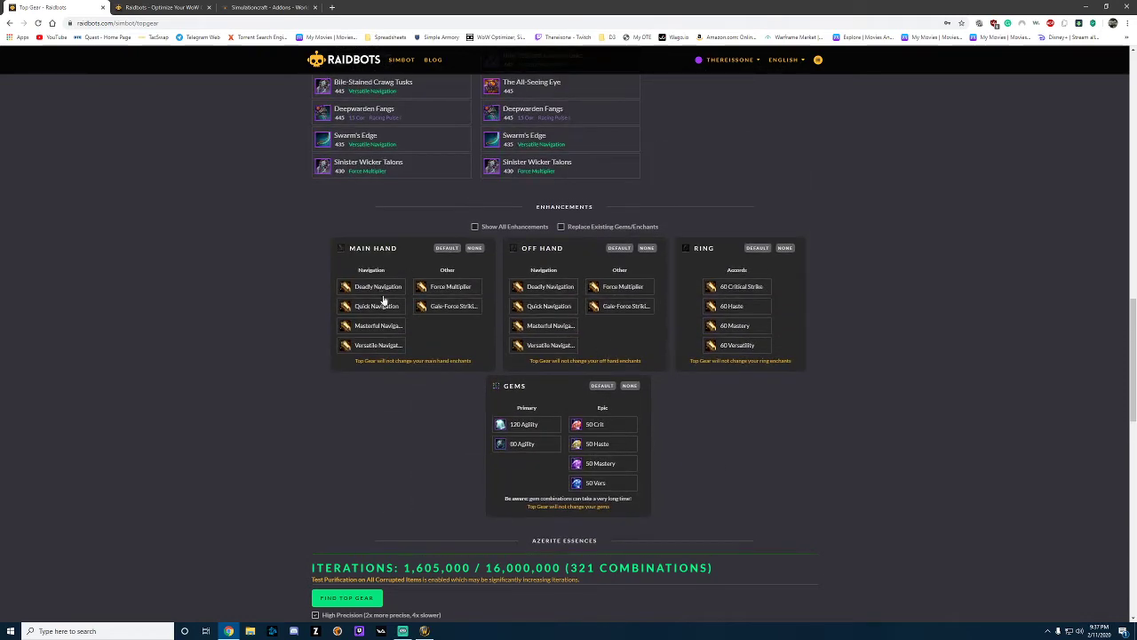
click(382, 290)
click(378, 306)
click(378, 325)
click(378, 345)
click(450, 286)
click(453, 306)
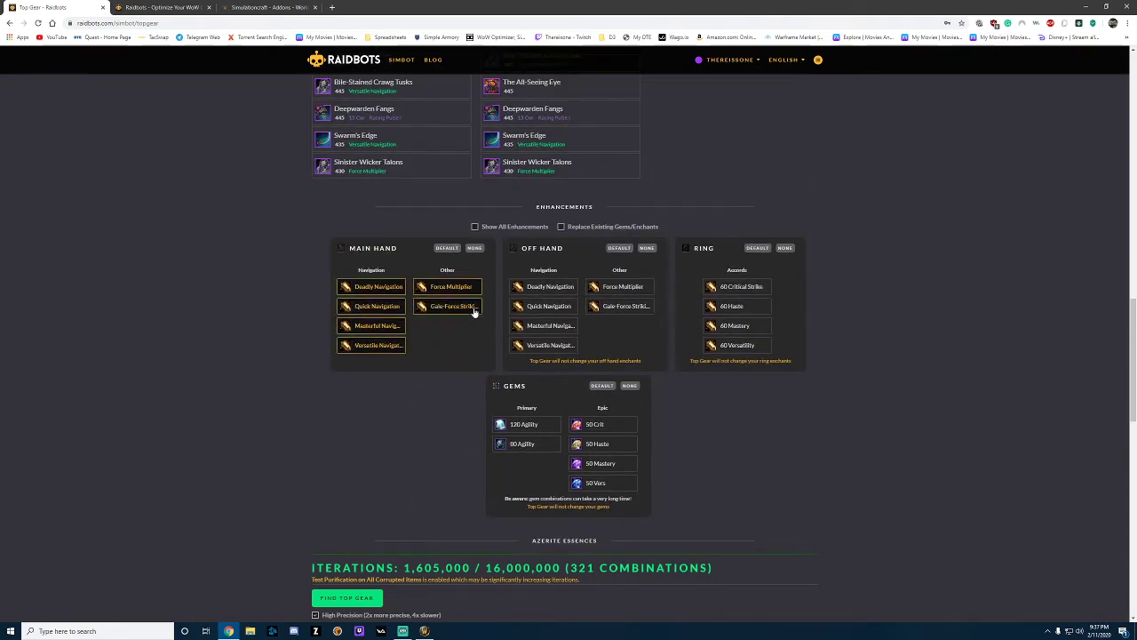
Select the Deadly, Quick, Masterful and Versatile Navigation enchants for the off hand.
click(551, 286)
click(549, 305)
click(551, 325)
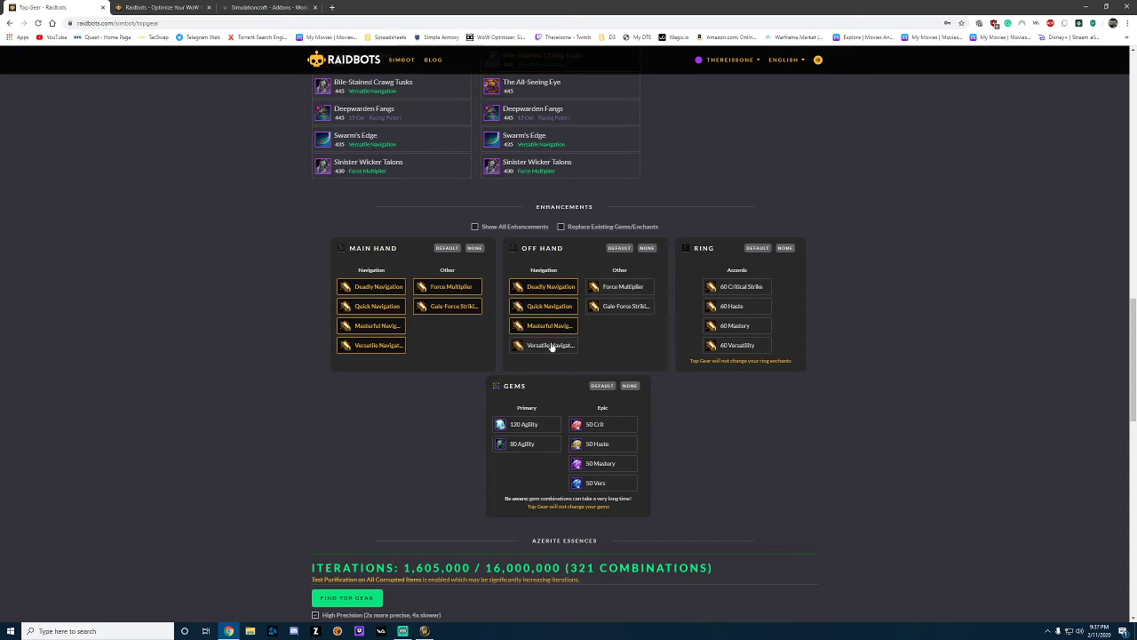
click(551, 344)
Select all gem options: 120 Agility, 80 Agility, 50 Crit, 50 Haste, 50 Mastery and 50 Vers.
click(526, 424)
click(524, 444)
click(595, 424)
click(597, 444)
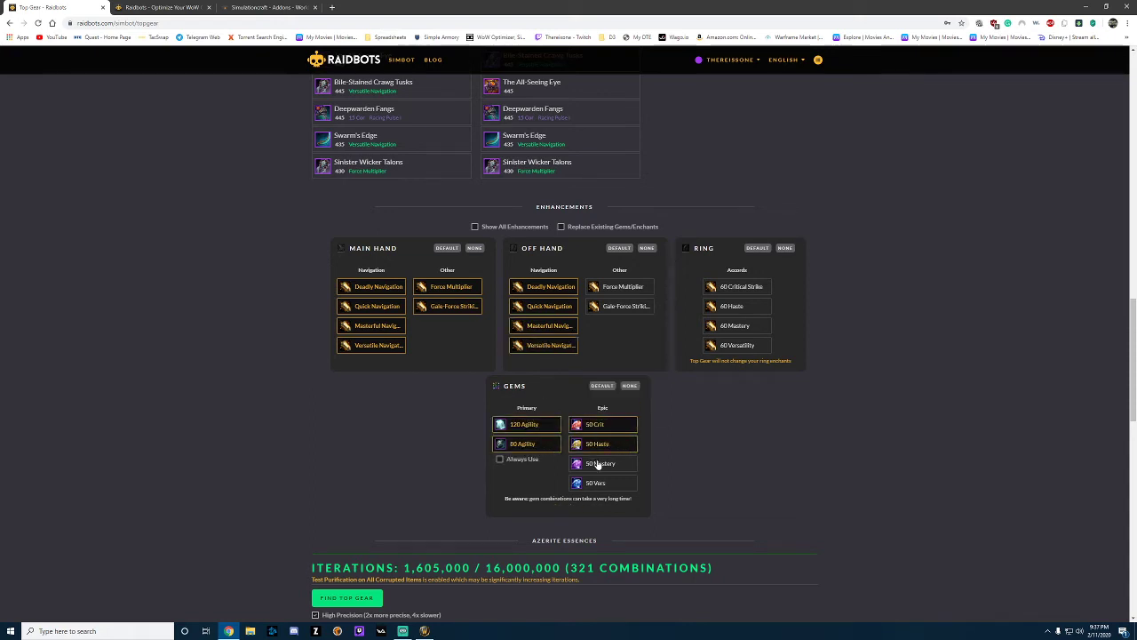
click(599, 464)
click(601, 483)
Add Force Multiplier and Gale-Force Striking for the off hand and select the 60 Critical Strike, Haste, Mastery and Versatility ring enchants.
click(623, 287)
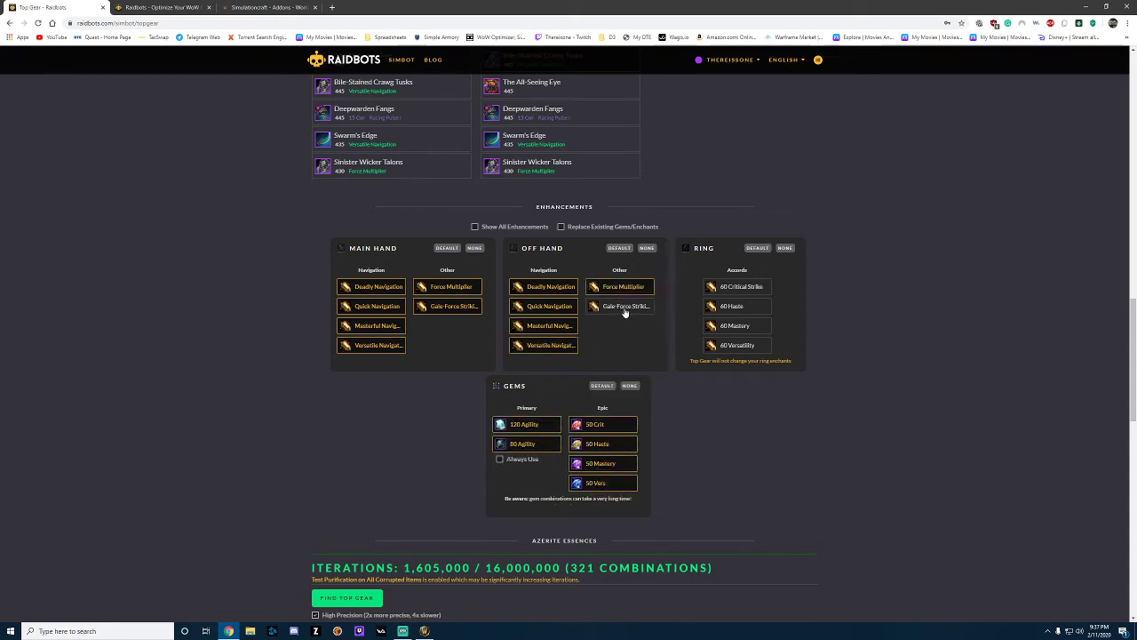
click(625, 308)
click(734, 288)
click(734, 307)
click(737, 327)
click(739, 345)
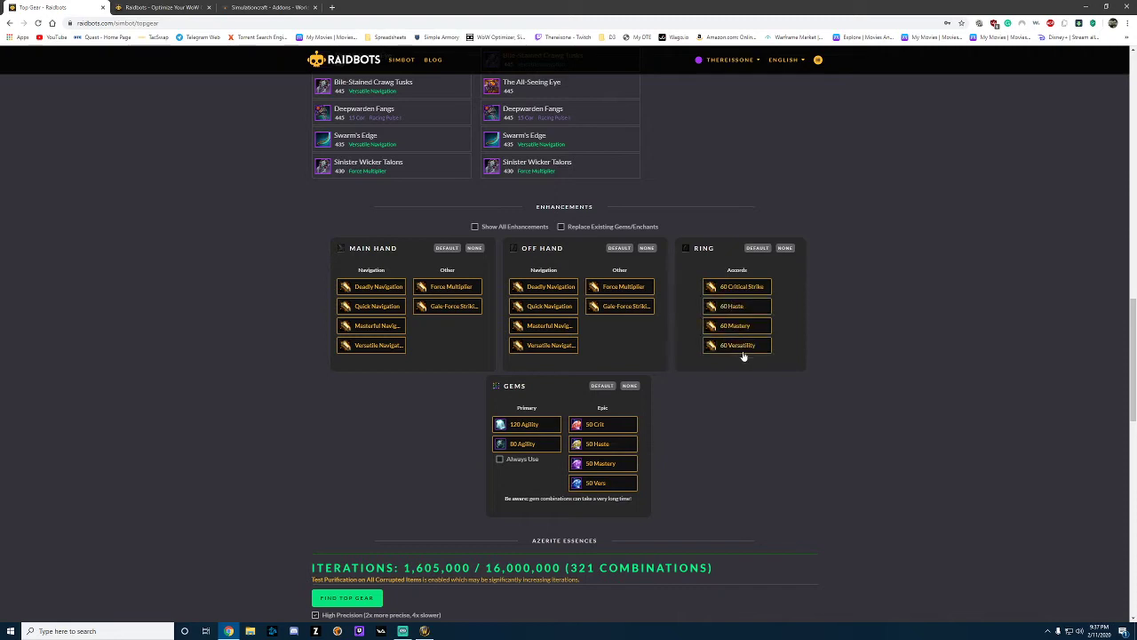
Clear all selected gems and all main-hand, off-hand and ring enchants so none are compared.
scroll(724, 373, down, 2)
scroll(450, 295, up, 1)
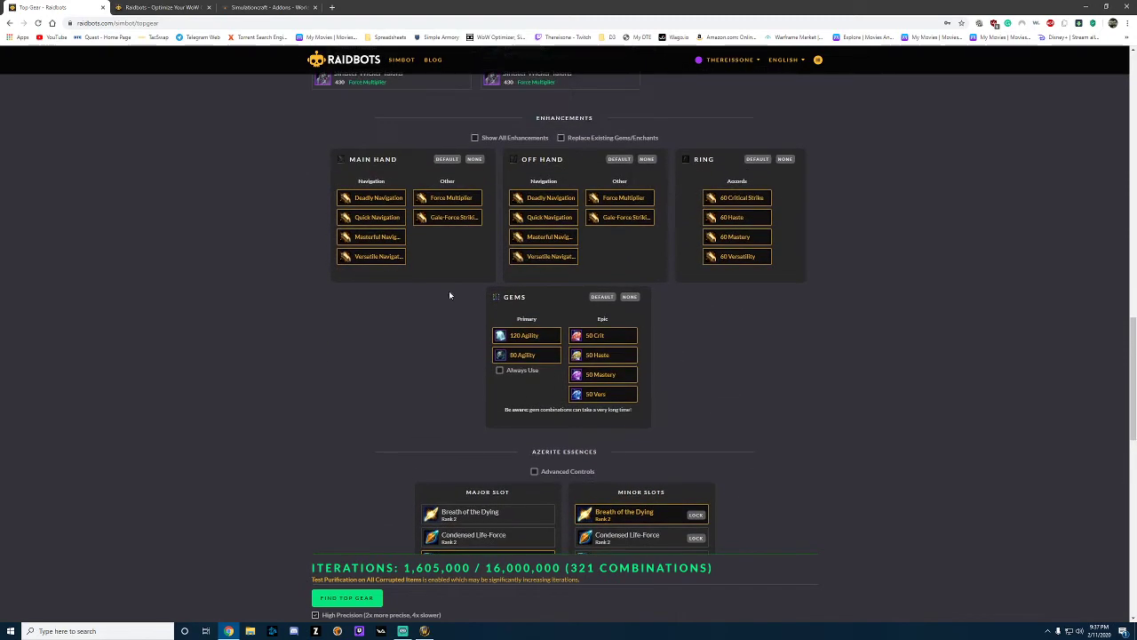
click(630, 297)
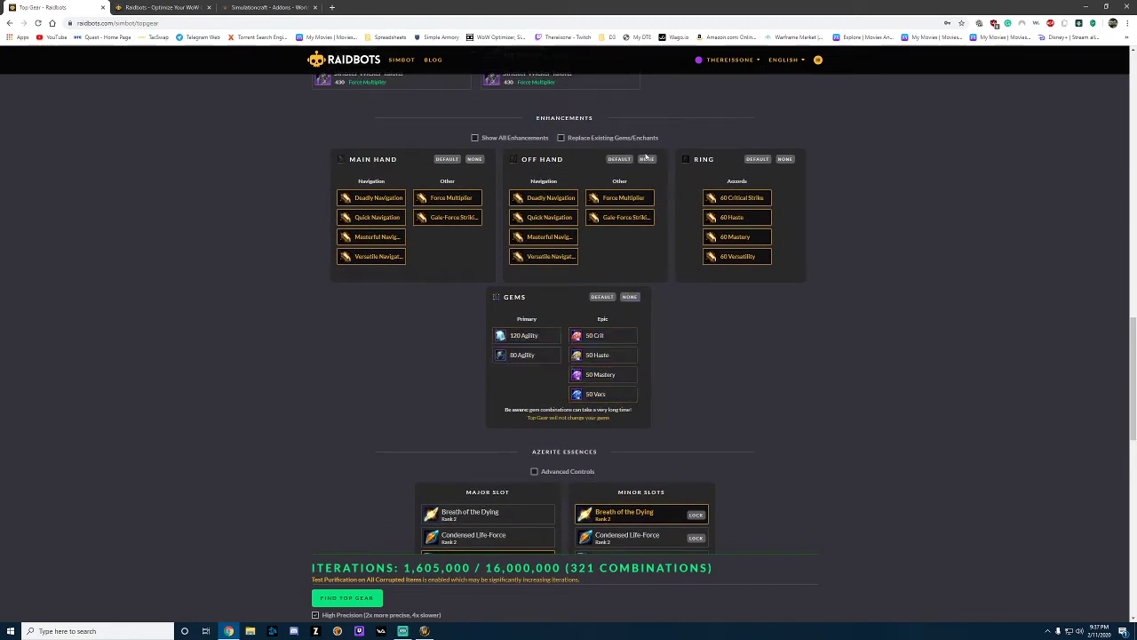
click(647, 159)
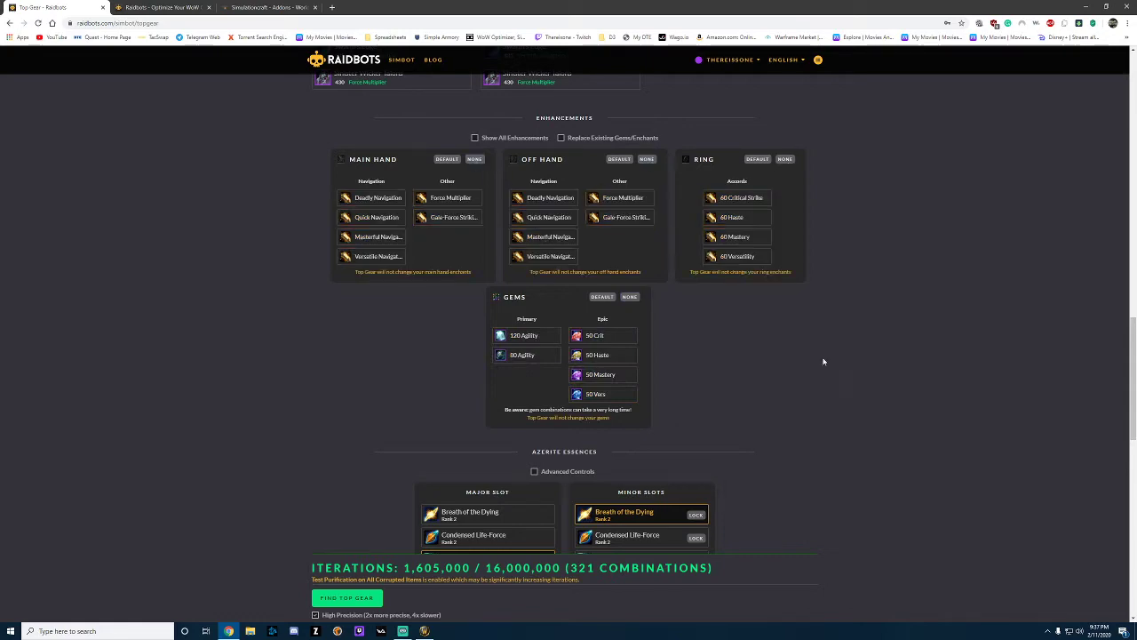
Add Breath of the Dying, Condensed Life-Force, Spark of Inspiration, The Crucible of Flame, The Formless Void, Vision of Perfection and Worldvein Resonance as major essences.
scroll(823, 358, down, 3)
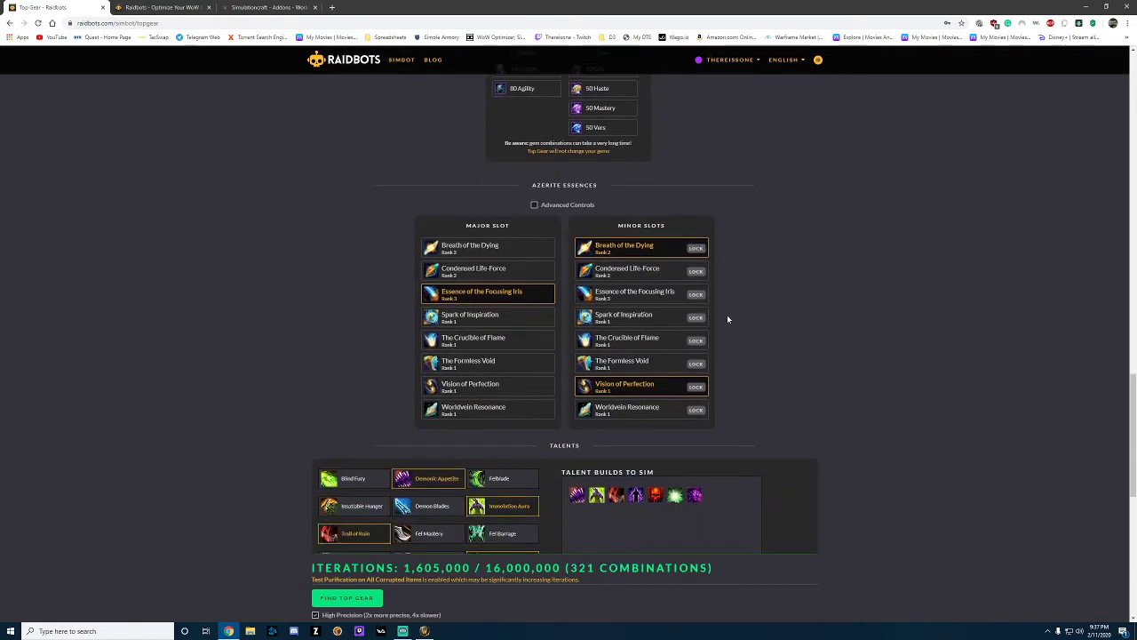
click(531, 247)
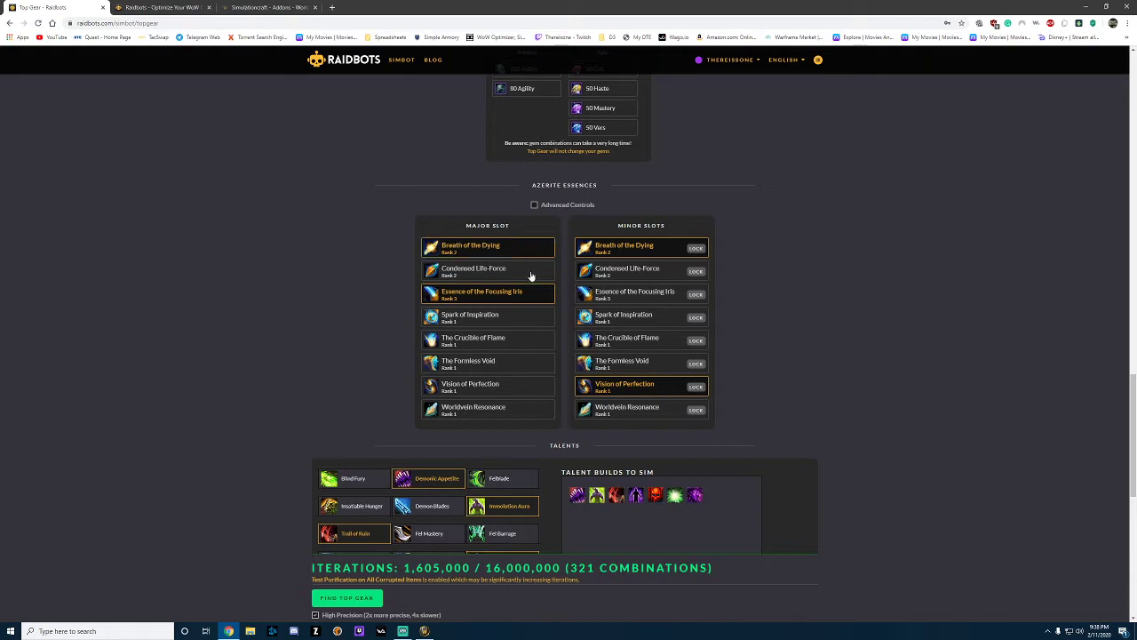
click(532, 272)
click(532, 318)
click(535, 346)
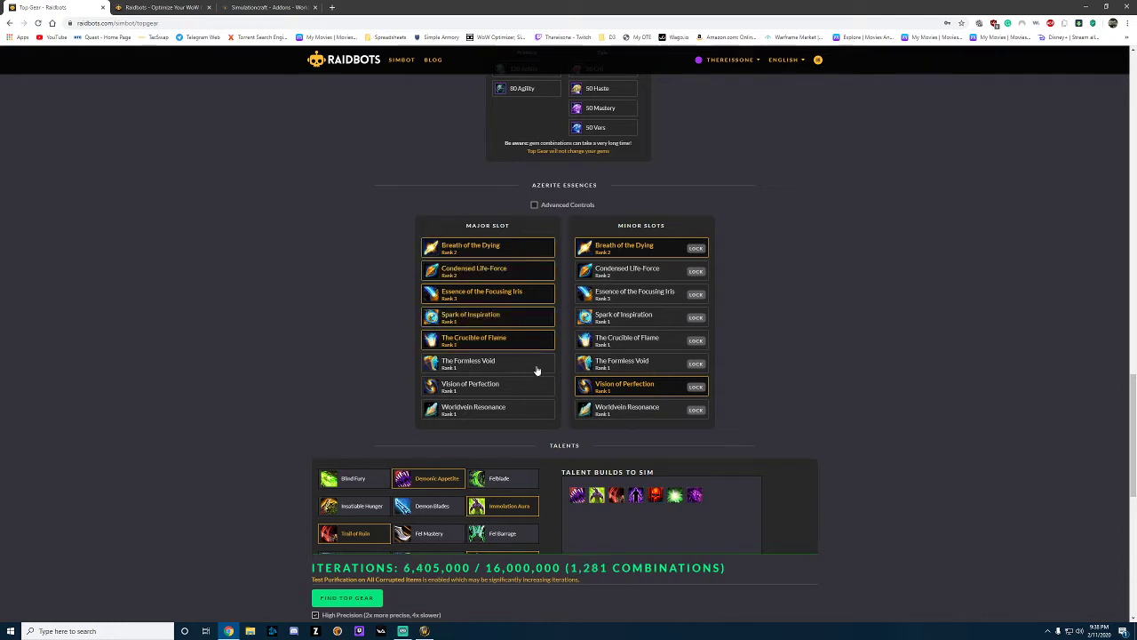
click(537, 365)
click(538, 387)
click(544, 415)
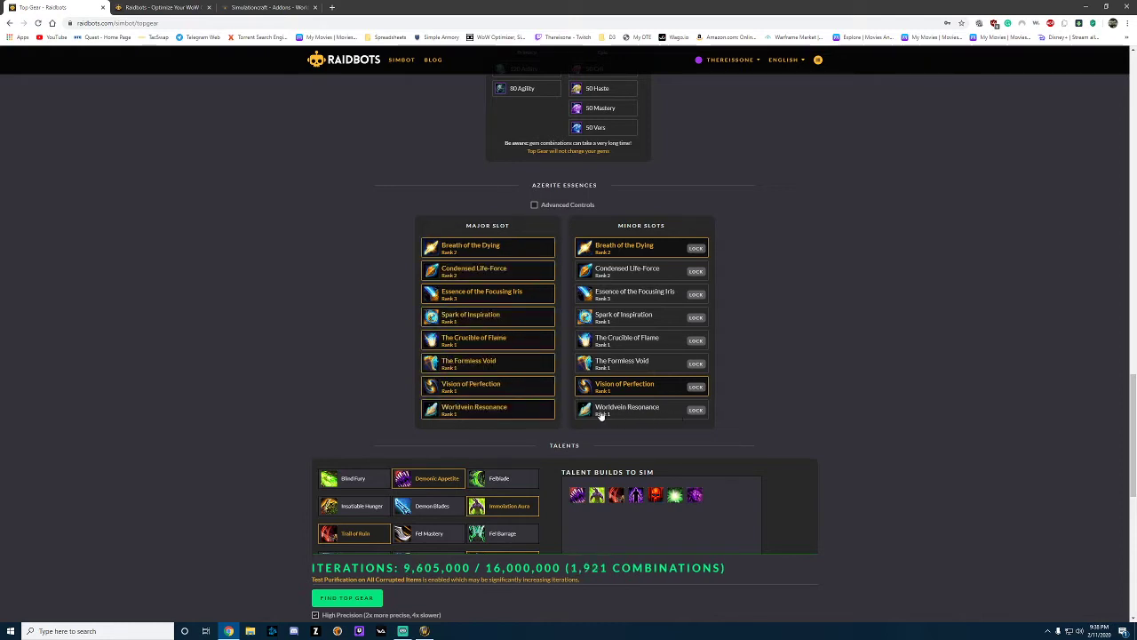
click(634, 418)
click(634, 418)
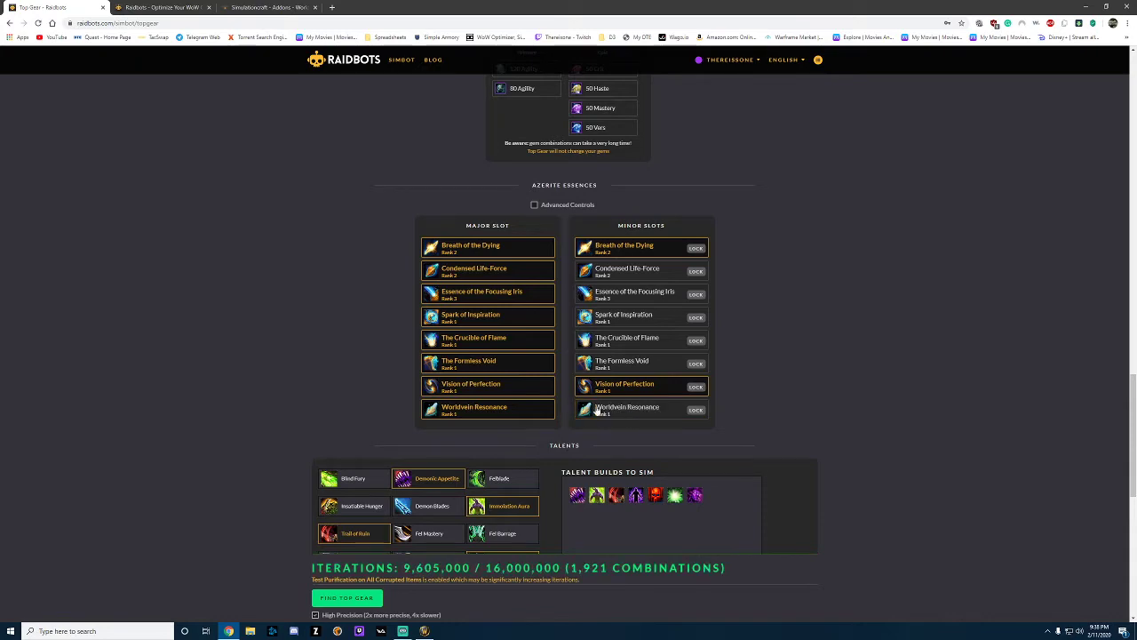
Review the talent and enhancement selections and start the Top Gear simulation.
scroll(829, 389, down, 3)
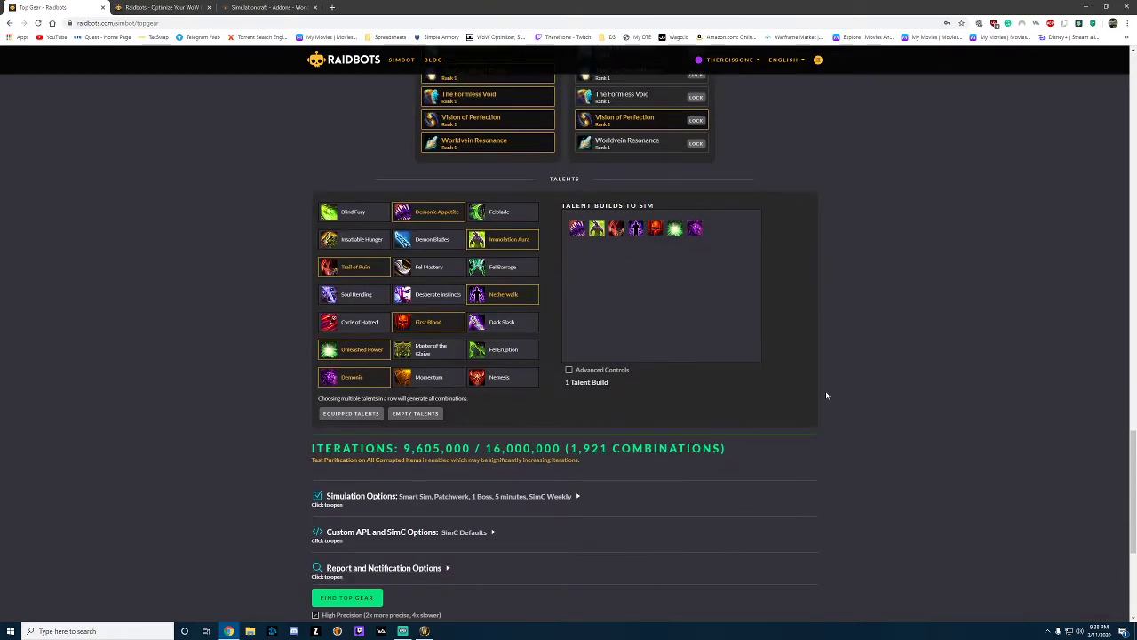
scroll(826, 390, up, 6)
scroll(371, 515, up, 1)
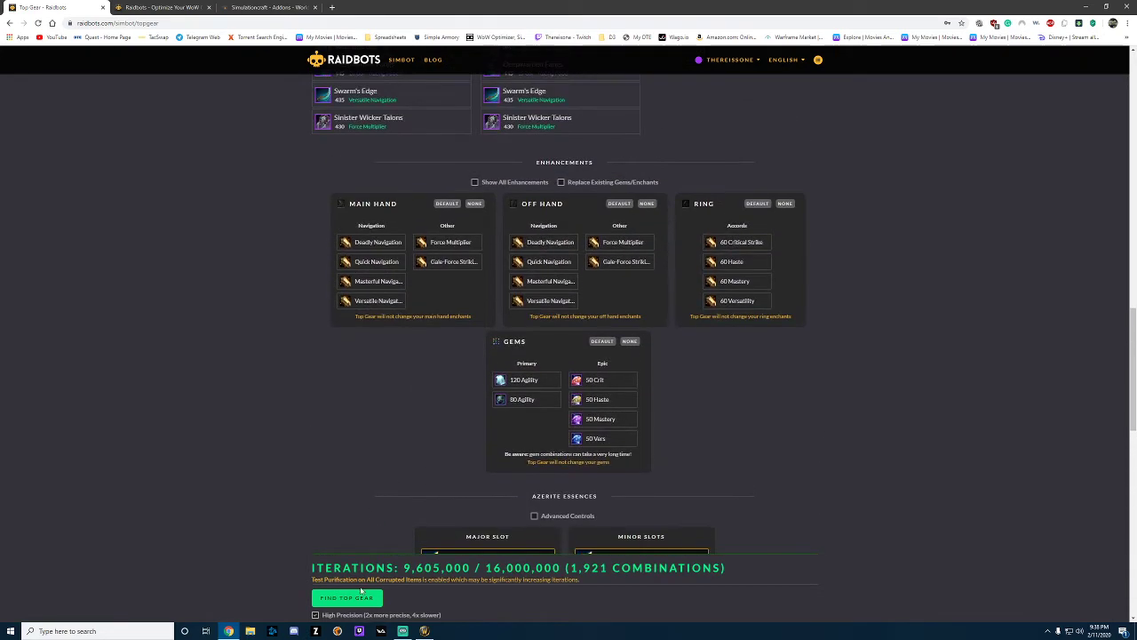
click(360, 598)
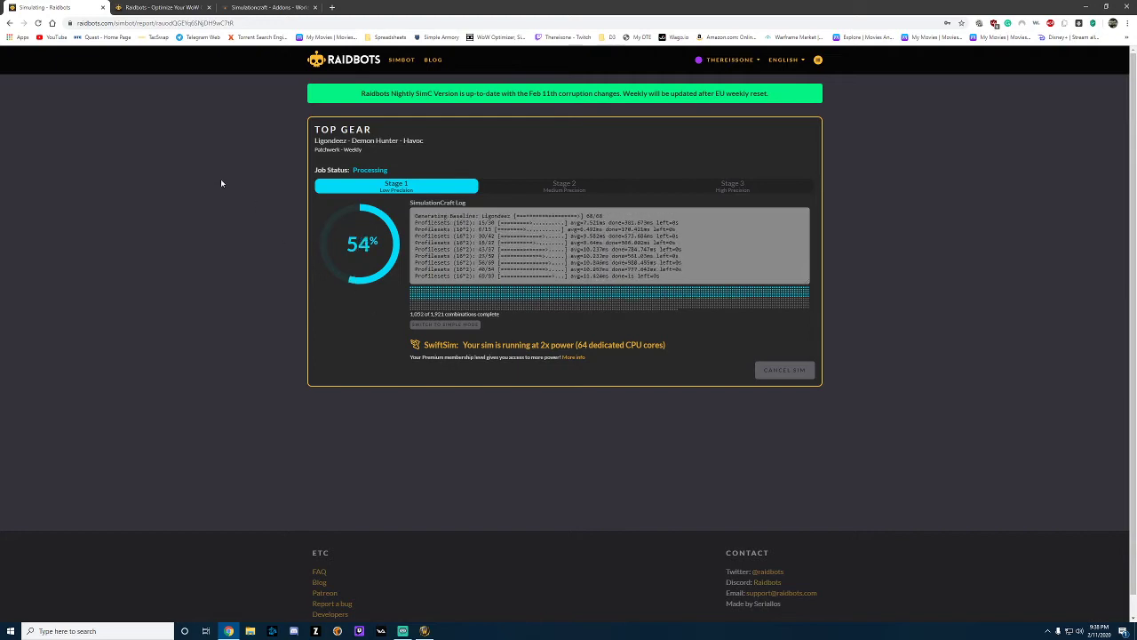
Open Droptimizer in the other Raidbots tab and load the character by pasting the SimulationCraft addon export.
click(171, 10)
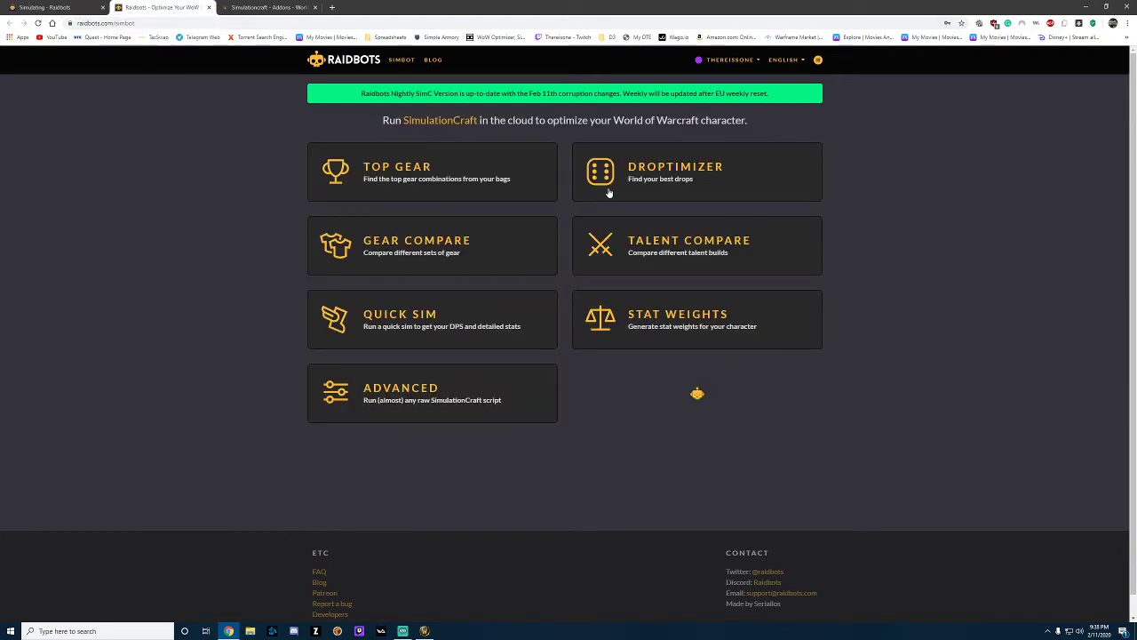
click(678, 176)
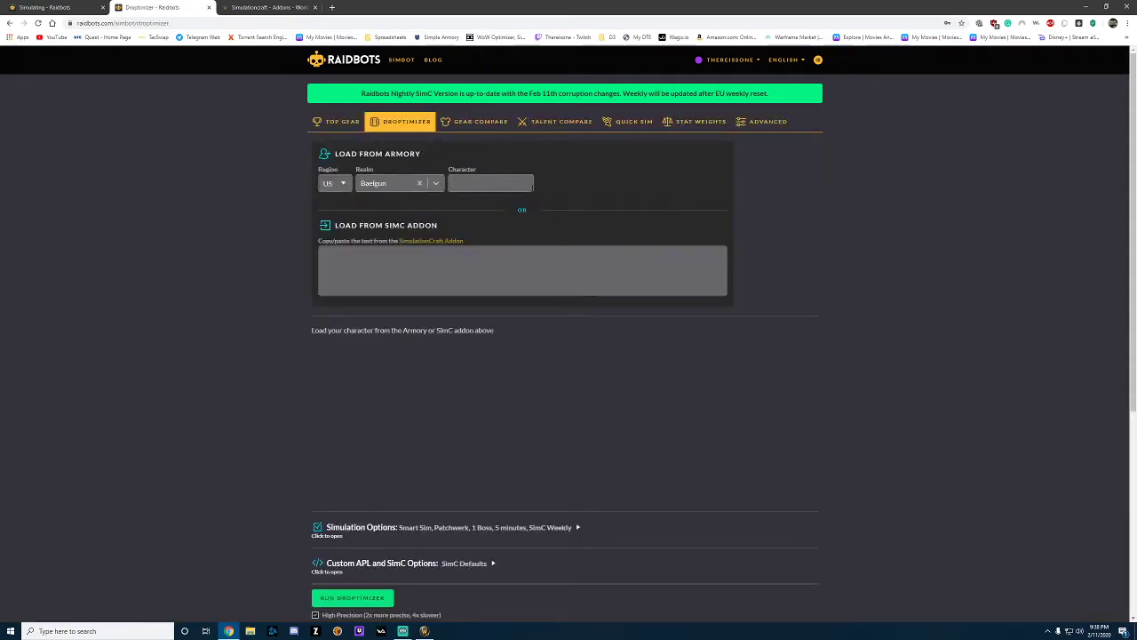
click(662, 264)
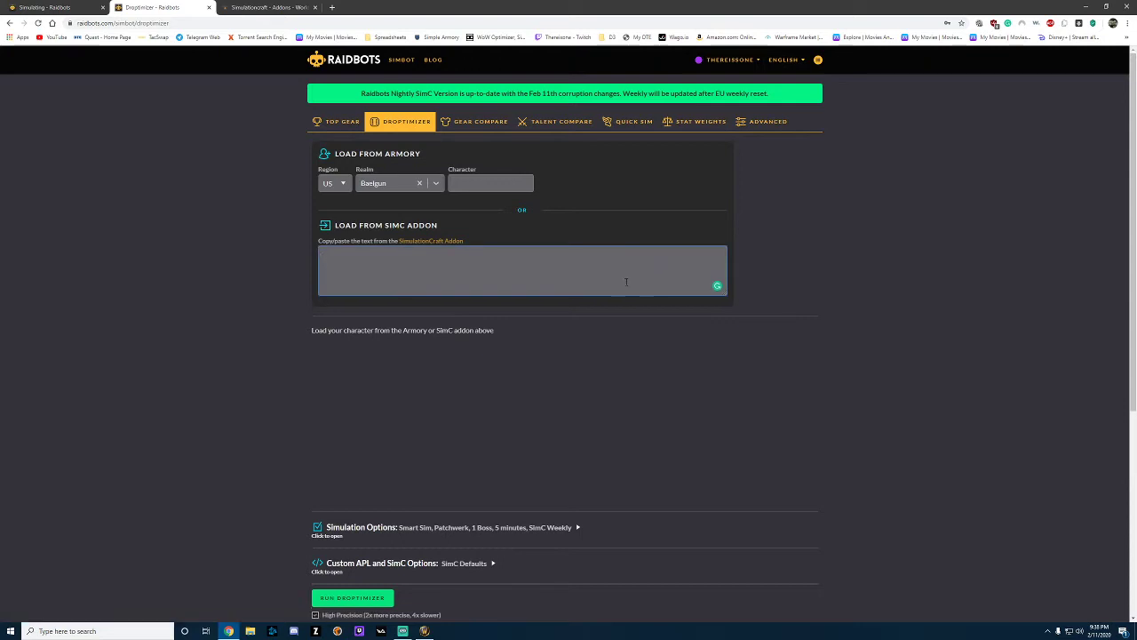
key(ctrl+v)
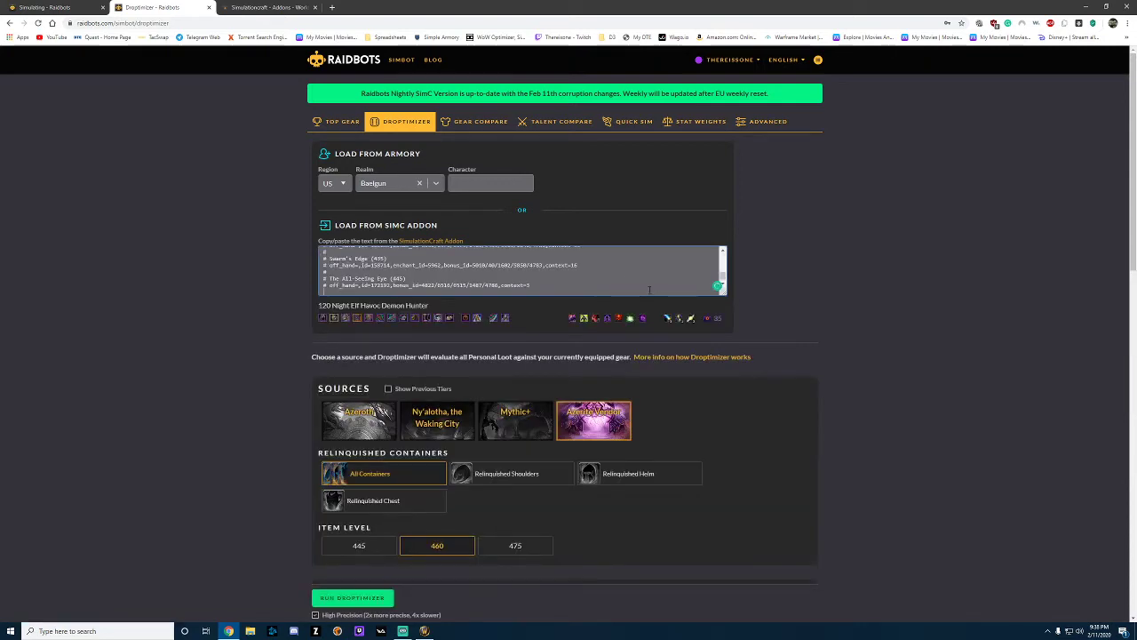
Review the Azerite Vendor items for all containers at item level 460 and run the Droptimizer on them.
scroll(826, 307, down, 2)
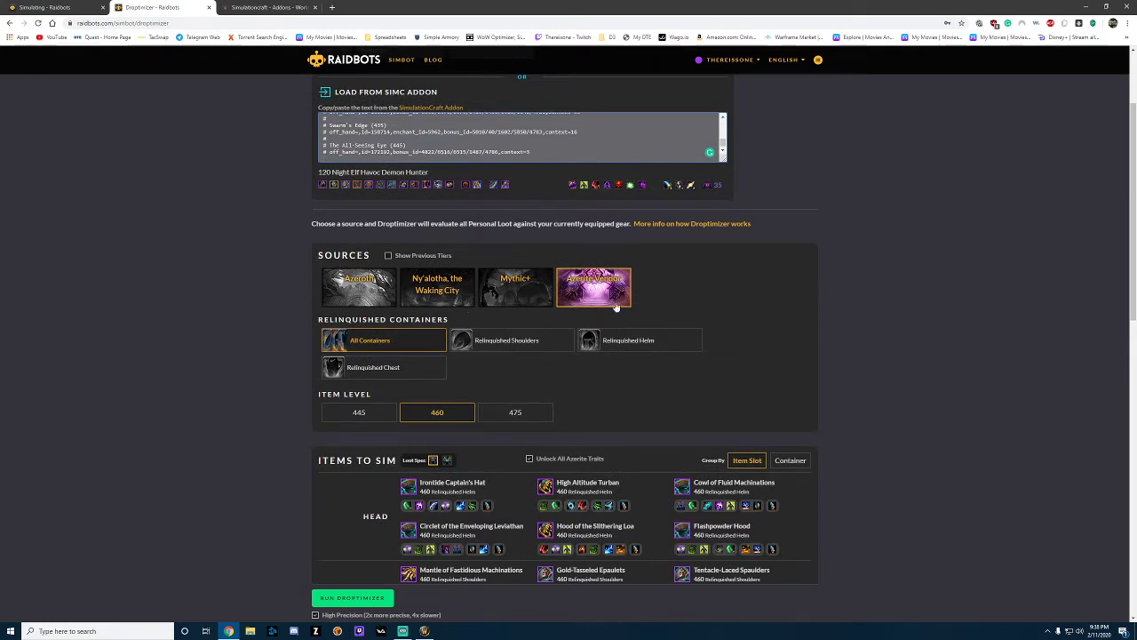
scroll(622, 311, down, 1)
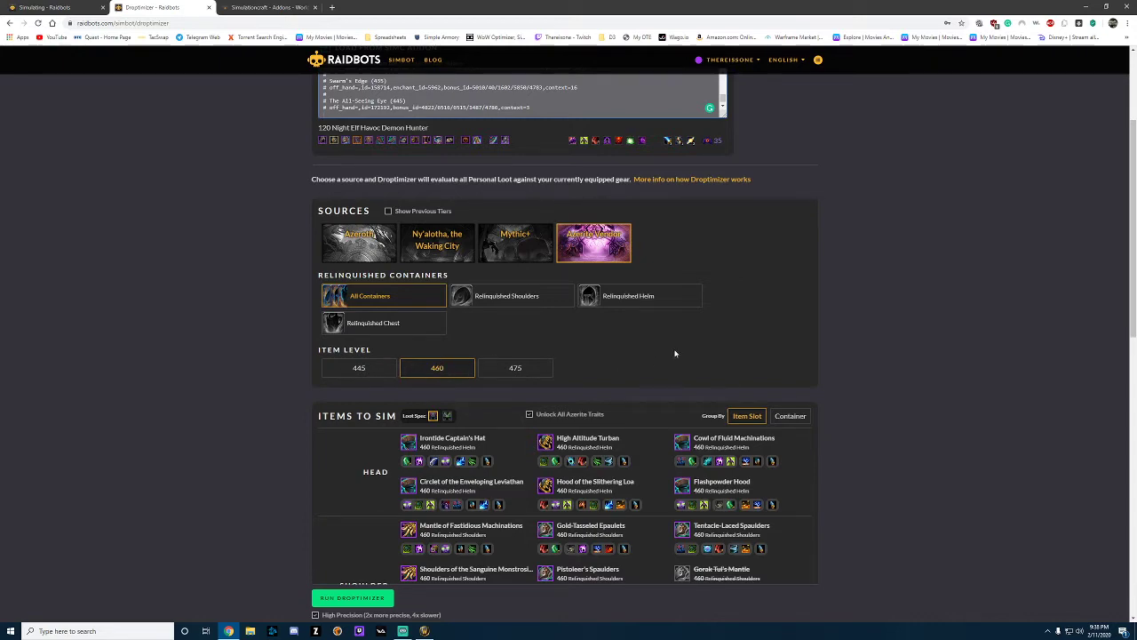
scroll(676, 354, down, 4)
scroll(439, 279, up, 1)
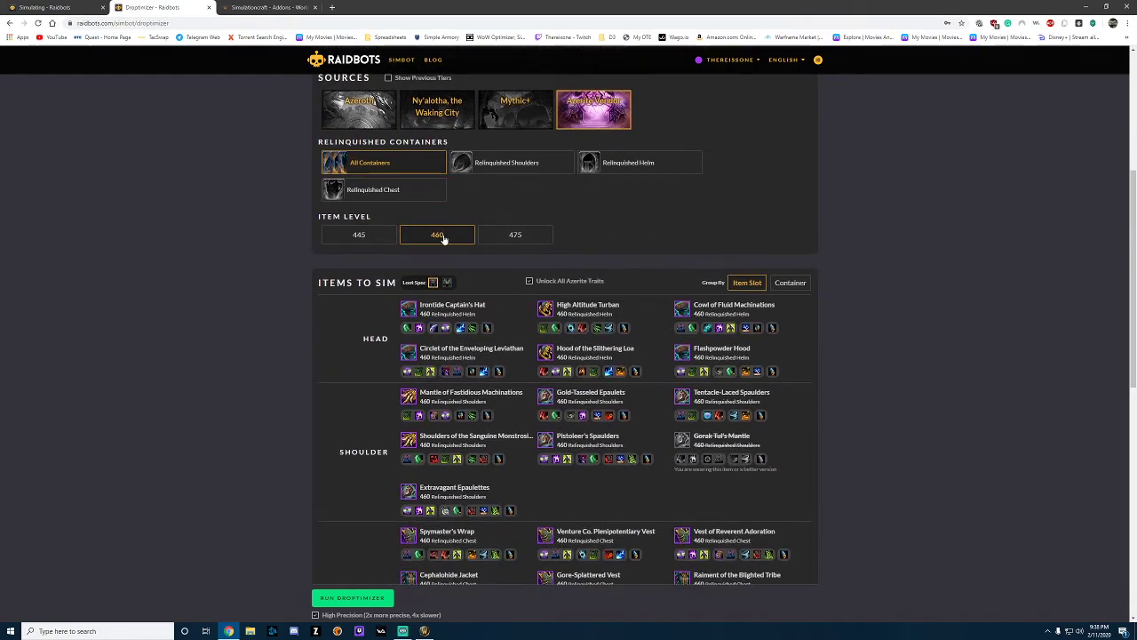
click(386, 600)
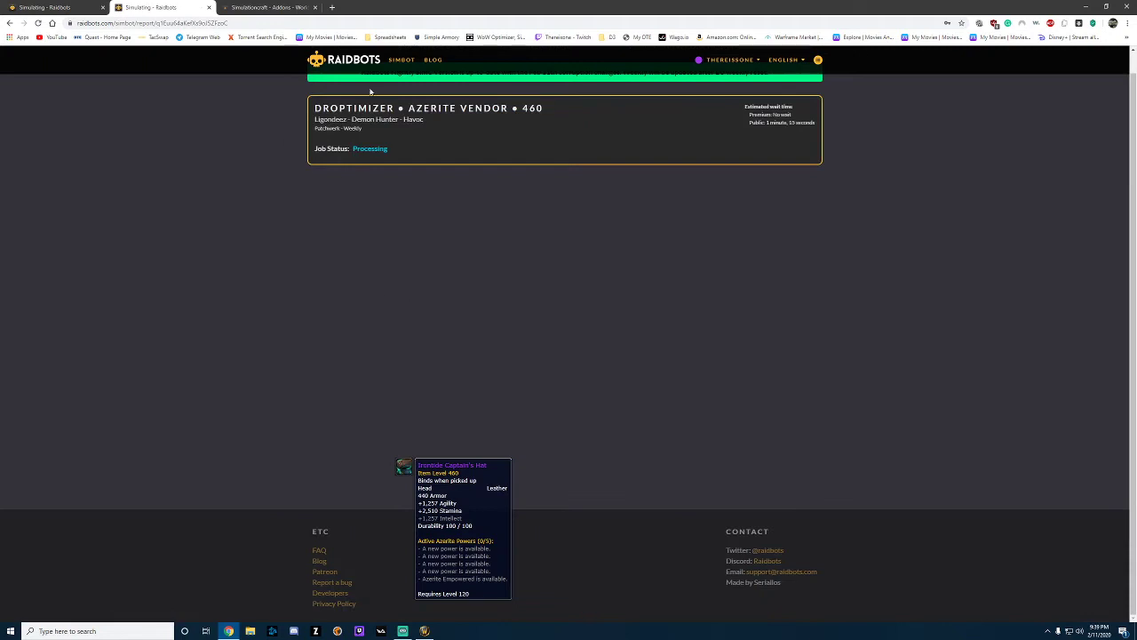
Open a second Droptimizer in a new browser tab and paste the SimulationCraft addon export into it.
middle_click(401, 59)
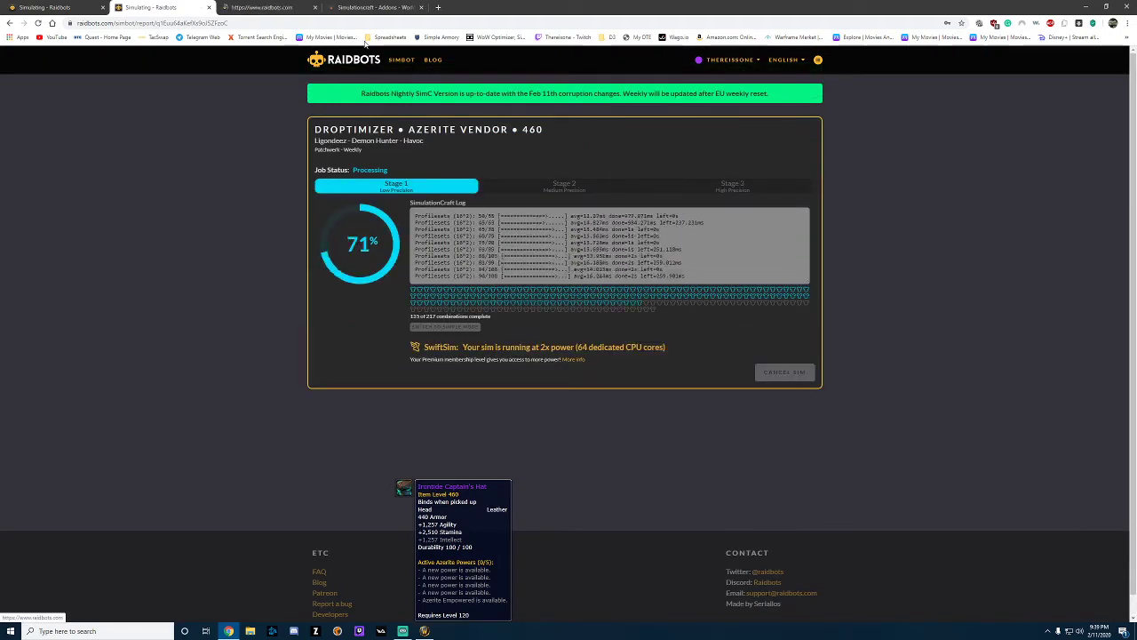
click(282, 7)
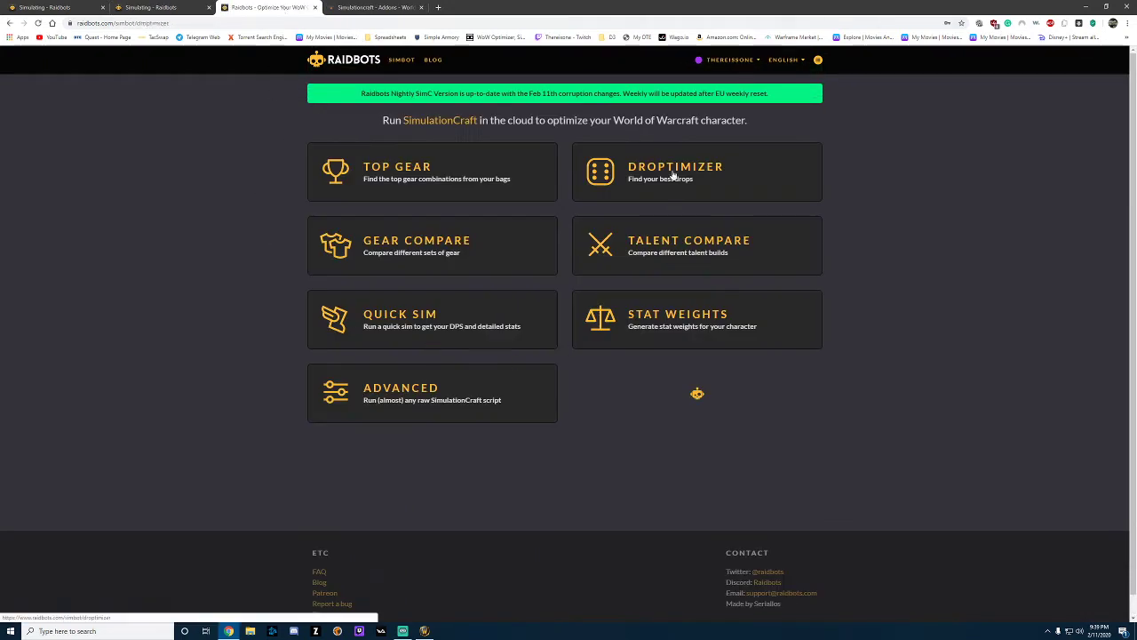
click(685, 182)
click(683, 277)
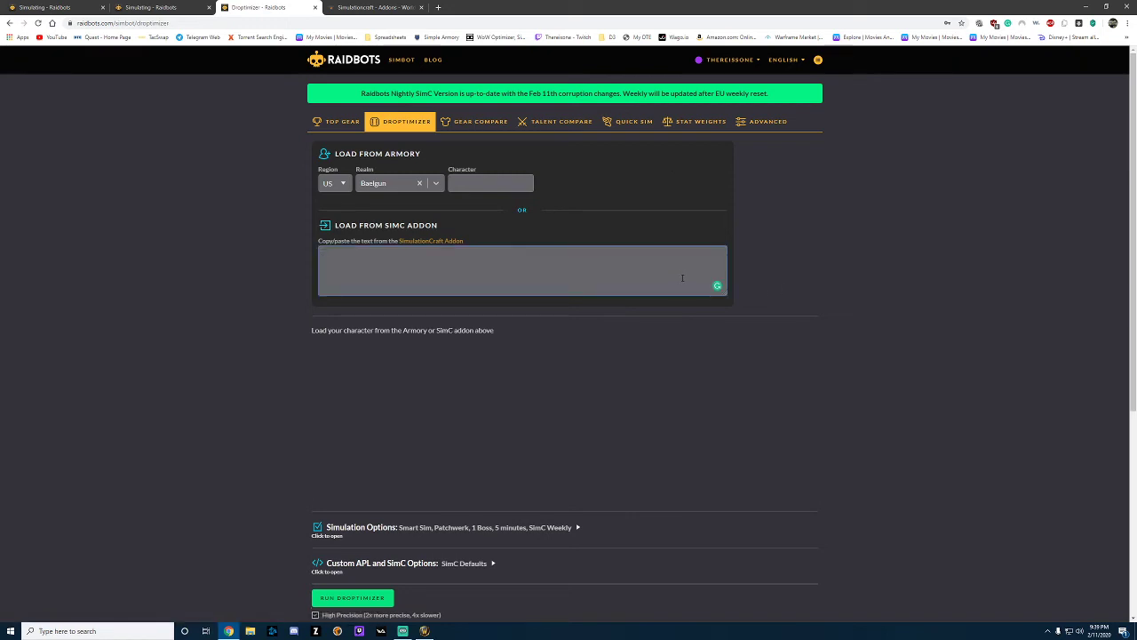
key(ctrl+v)
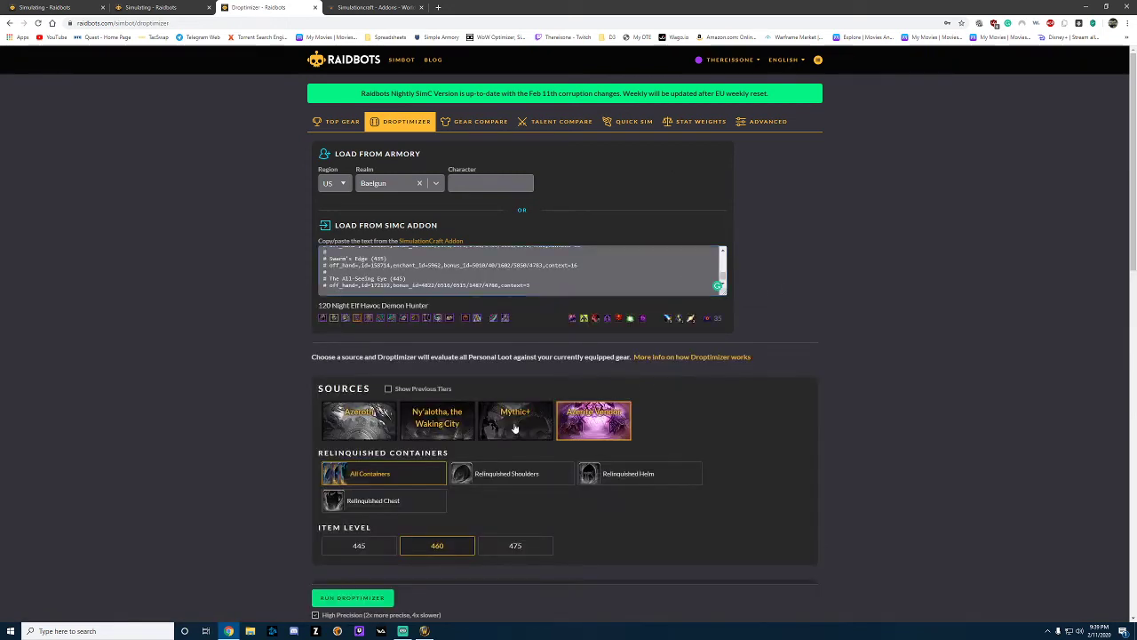
Run this Droptimizer with Mythic+ as the source, All Dungeons selected and the keystone level set to Mythic 10.
click(515, 418)
scroll(861, 389, down, 2)
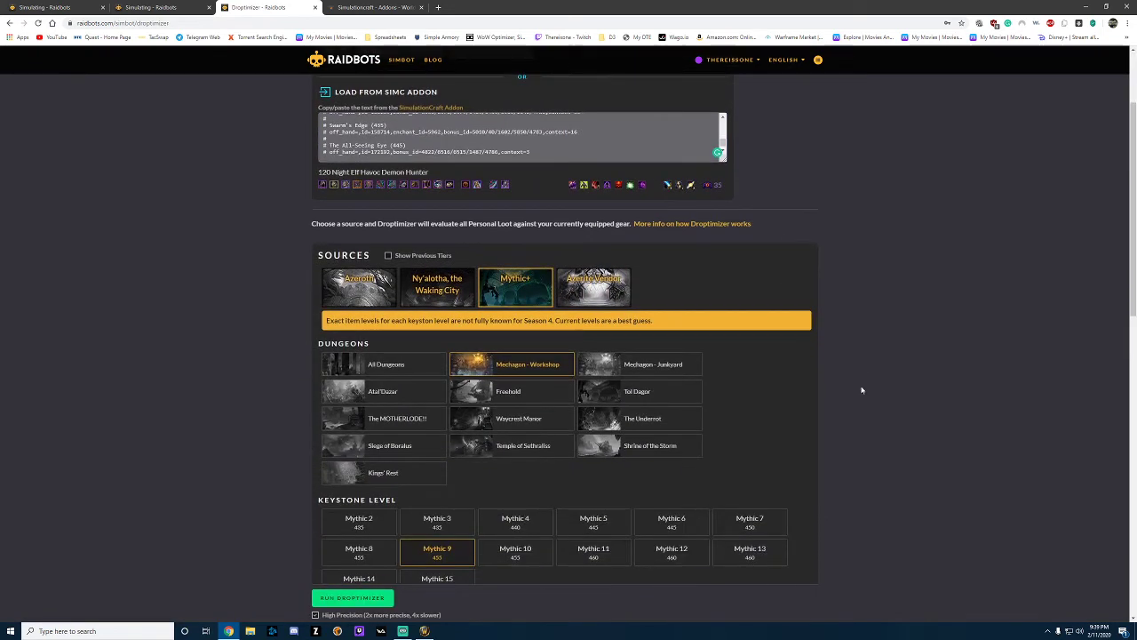
click(401, 369)
scroll(860, 418, down, 2)
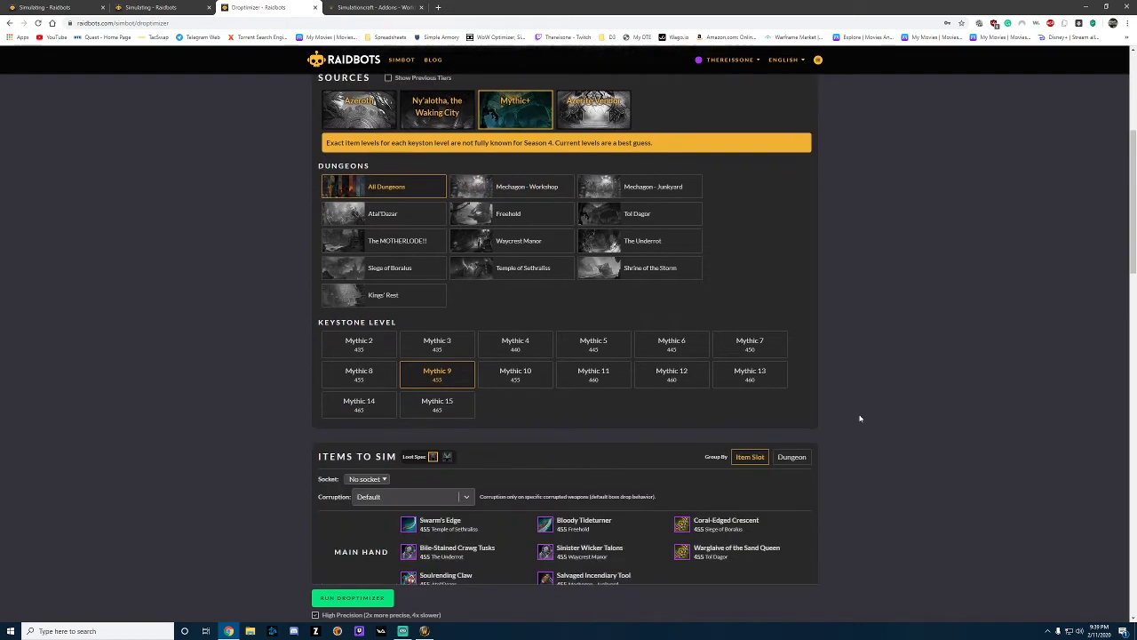
click(519, 381)
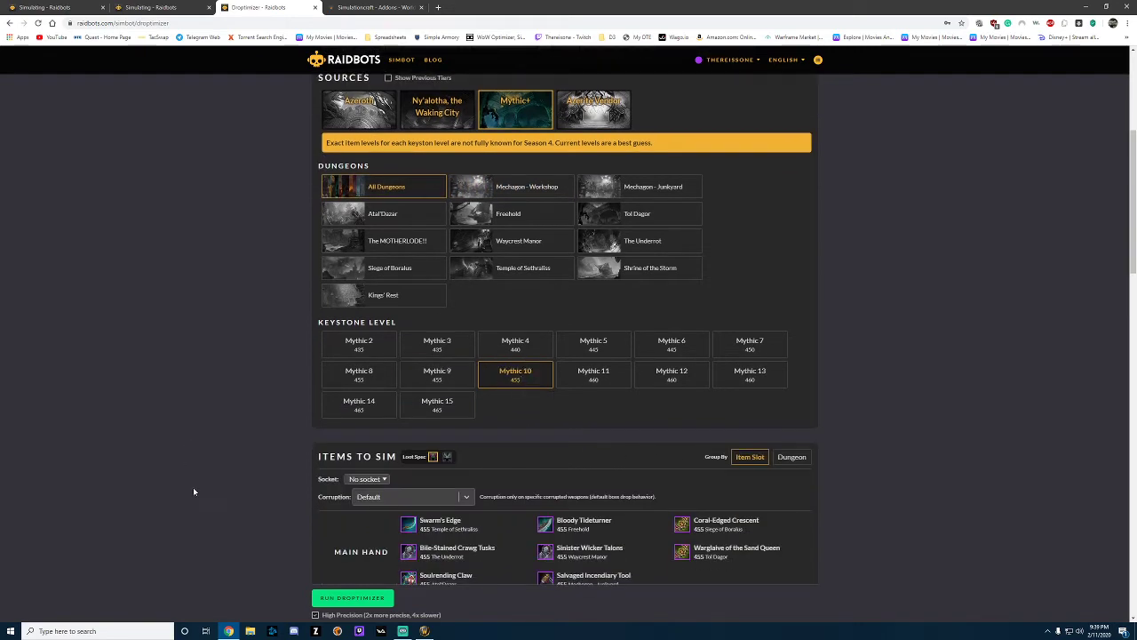
scroll(194, 491, down, 2)
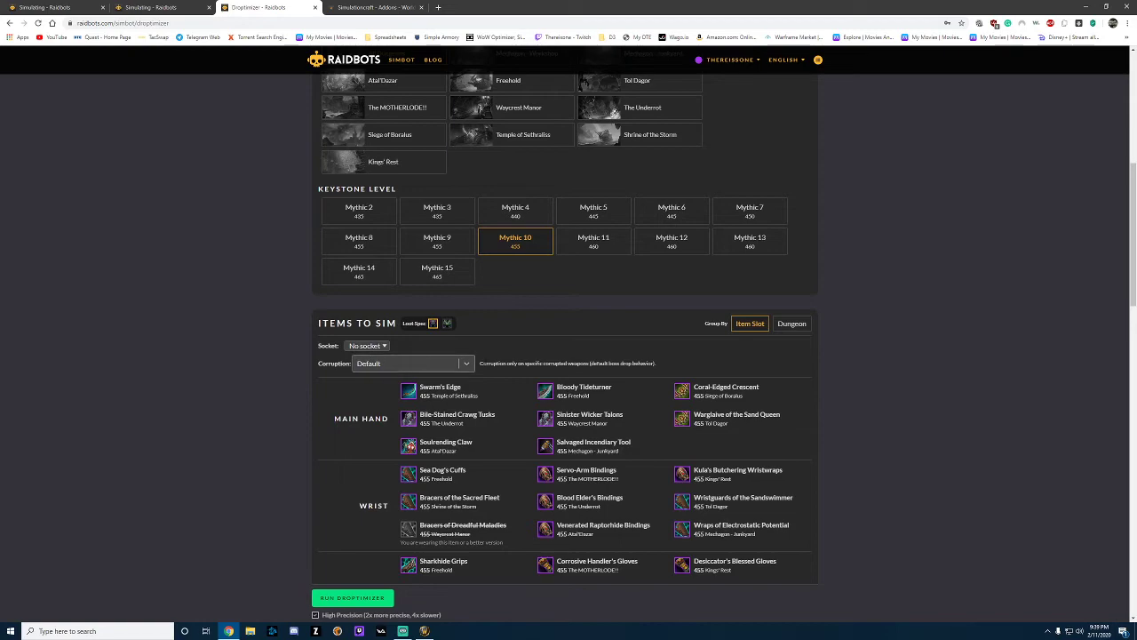
scroll(235, 424, down, 2)
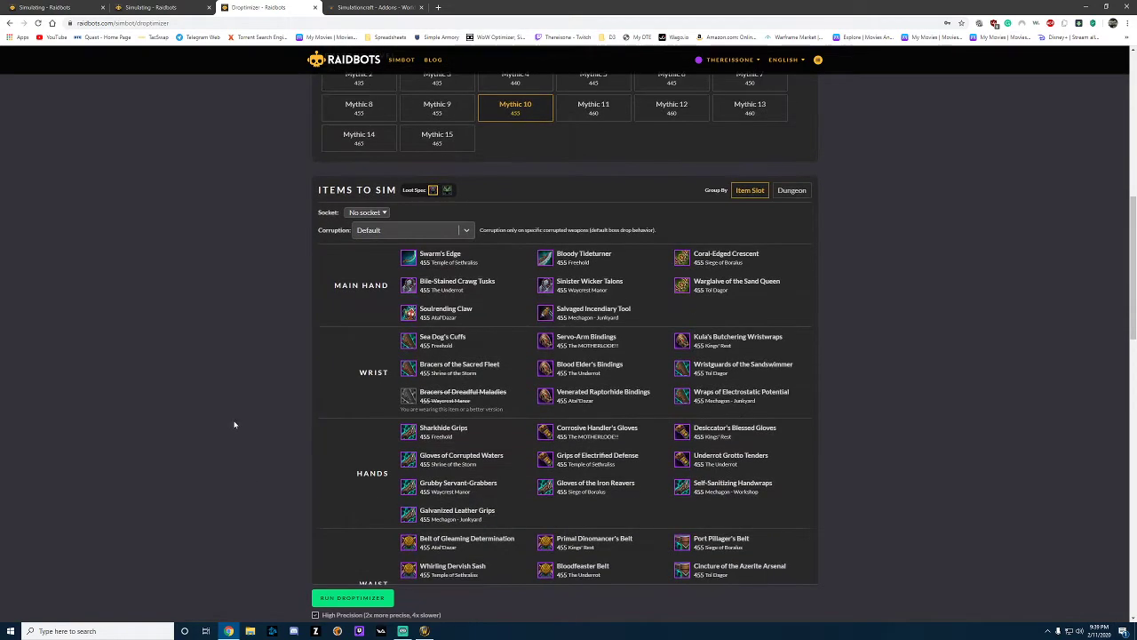
click(365, 599)
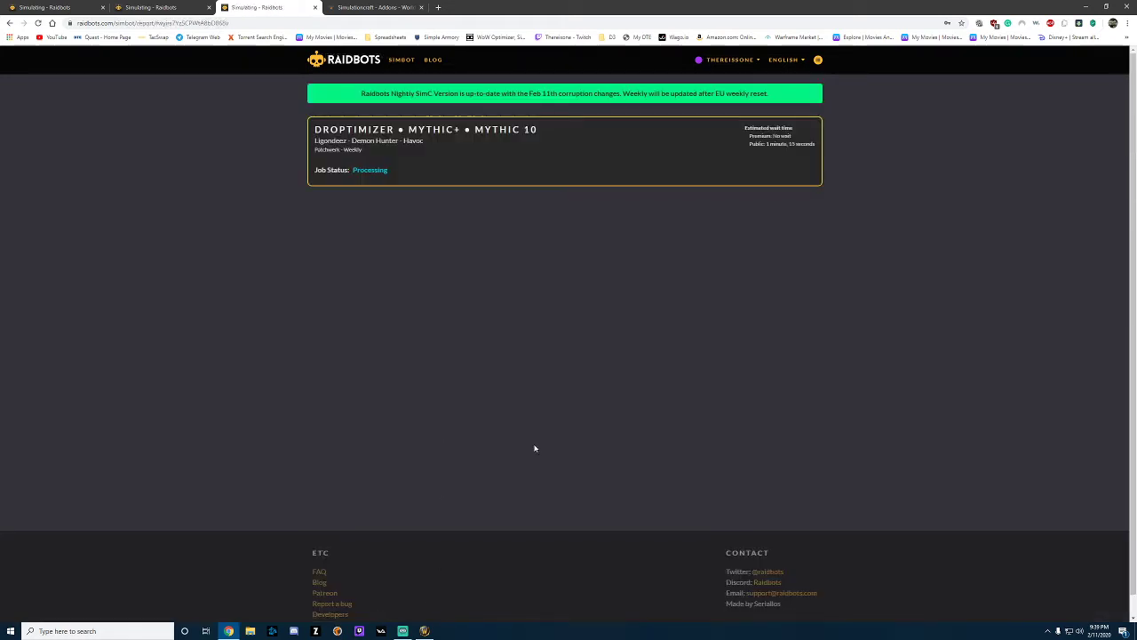
Open Stat Weights in a new browser tab and load the character by pasting the SimulationCraft addon export.
middle_click(362, 60)
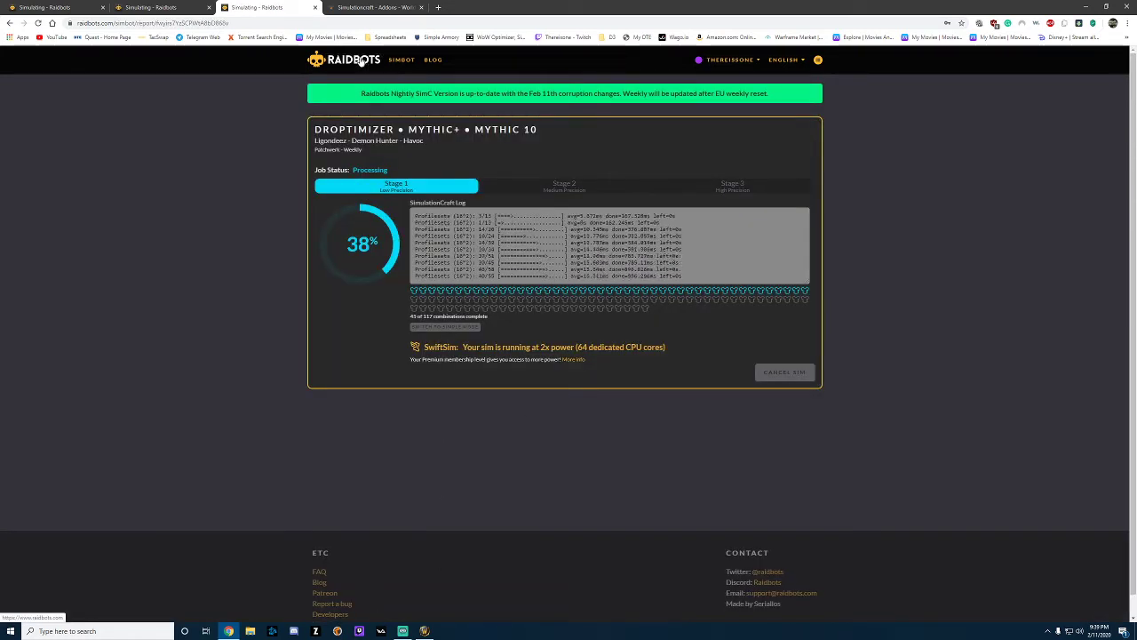
click(400, 7)
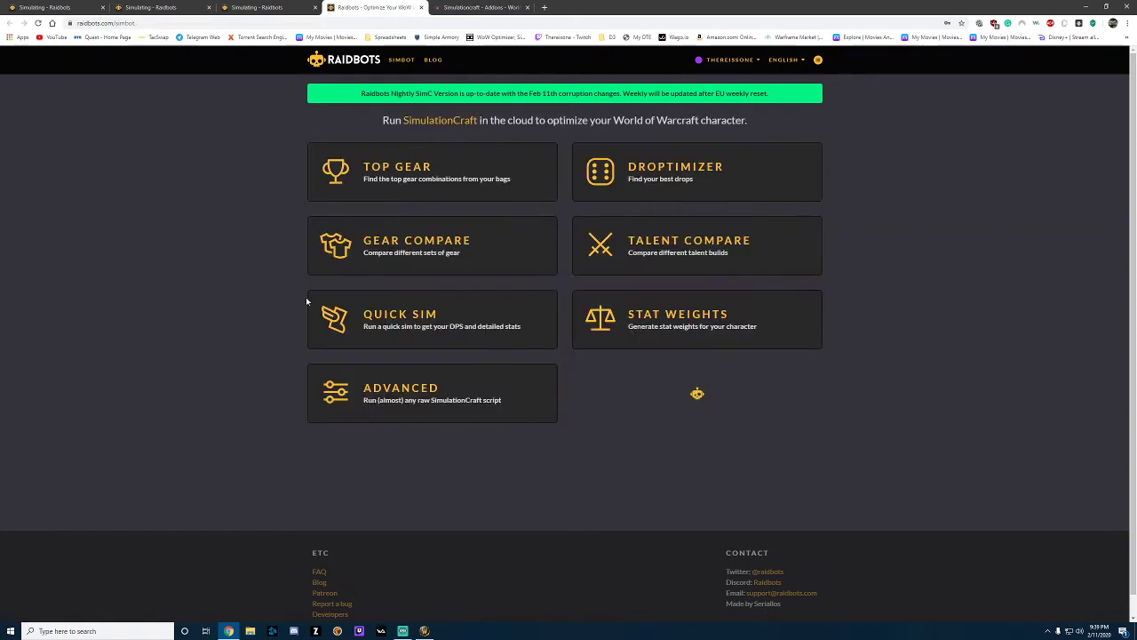
click(736, 329)
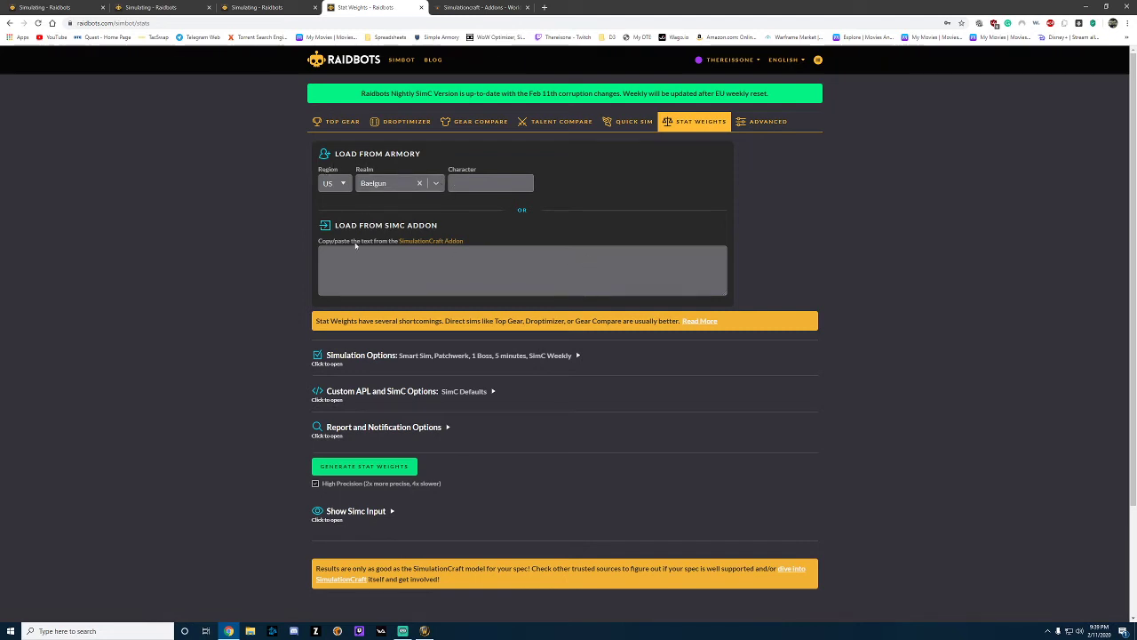
click(493, 258)
key(ctrl+v)
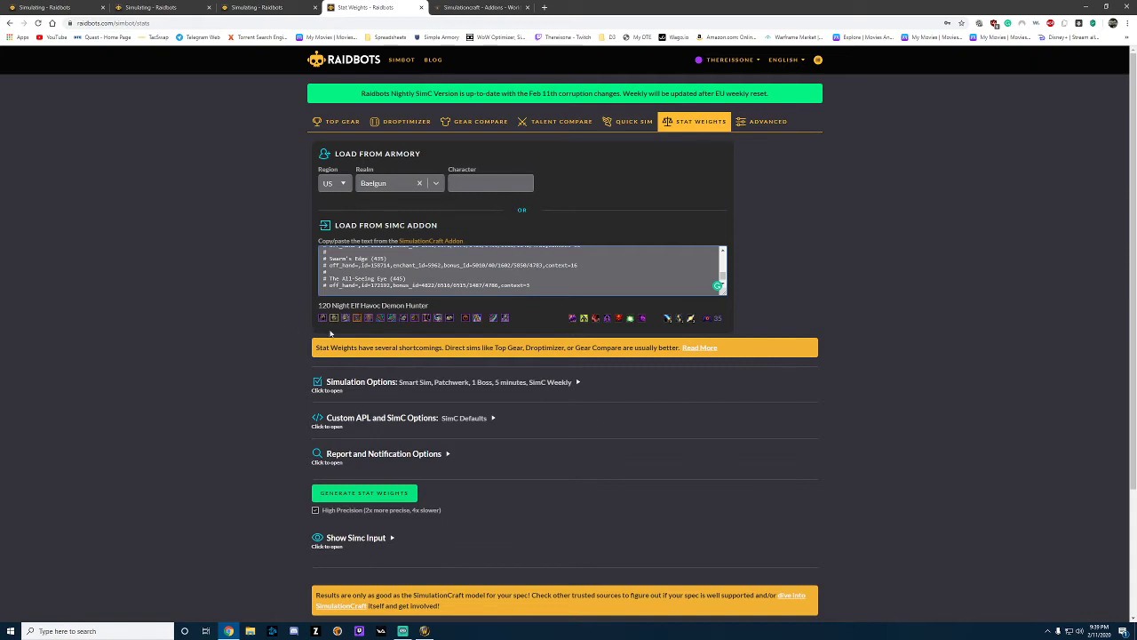
Generate the stat weights for the loaded Demon Hunter with high precision enabled.
click(395, 496)
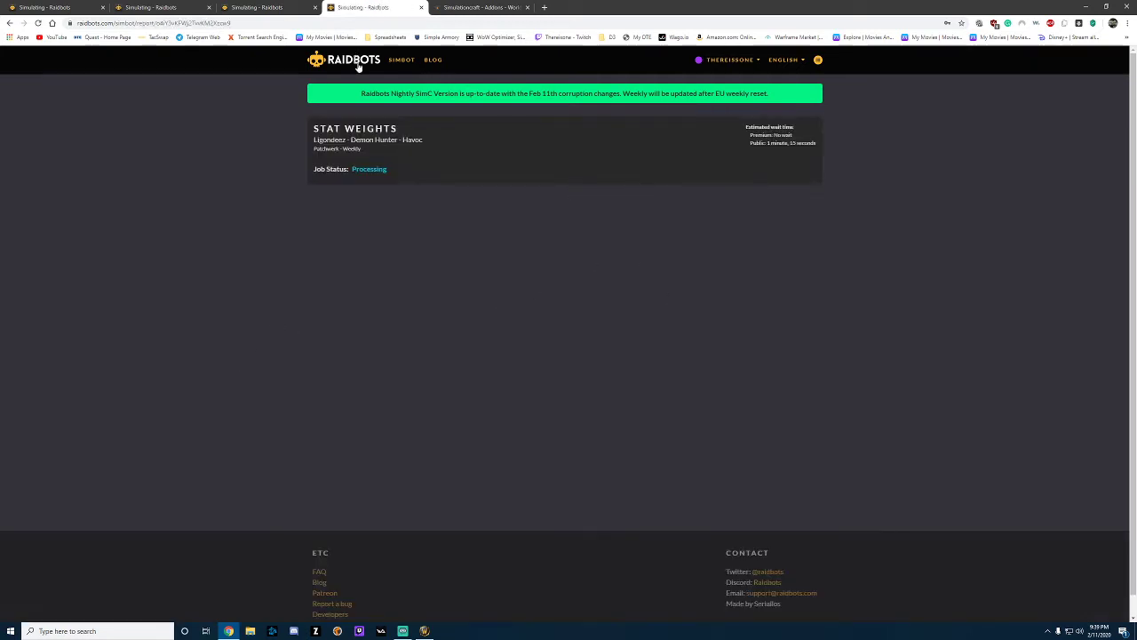
Open a third Droptimizer in a new browser tab and paste the SimulationCraft addon export into it.
middle_click(359, 67)
click(480, 7)
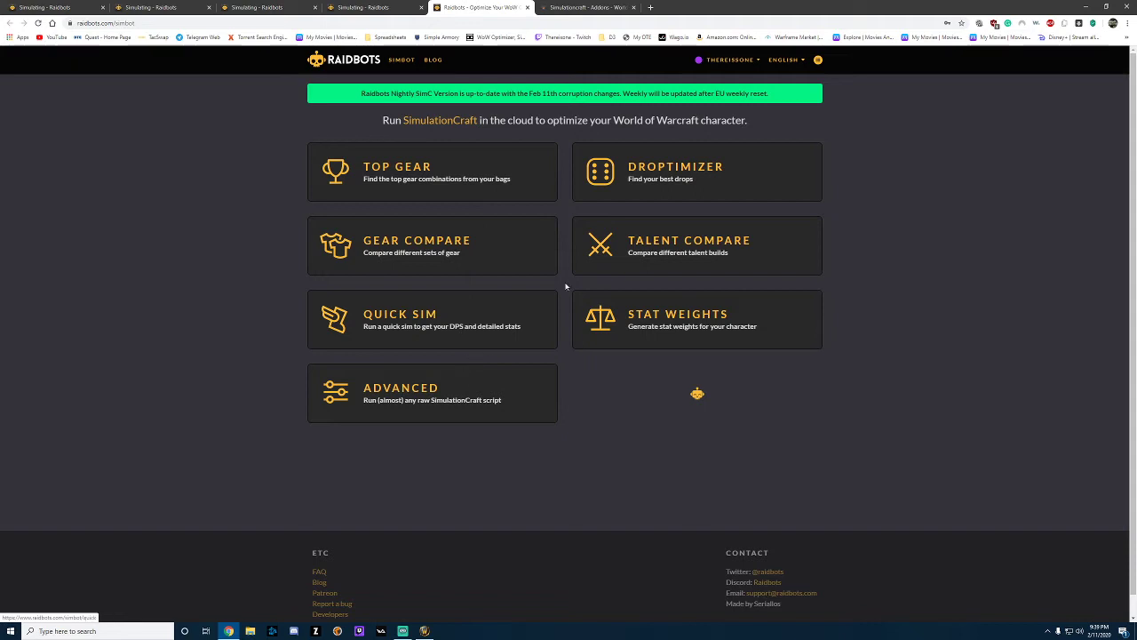
click(646, 178)
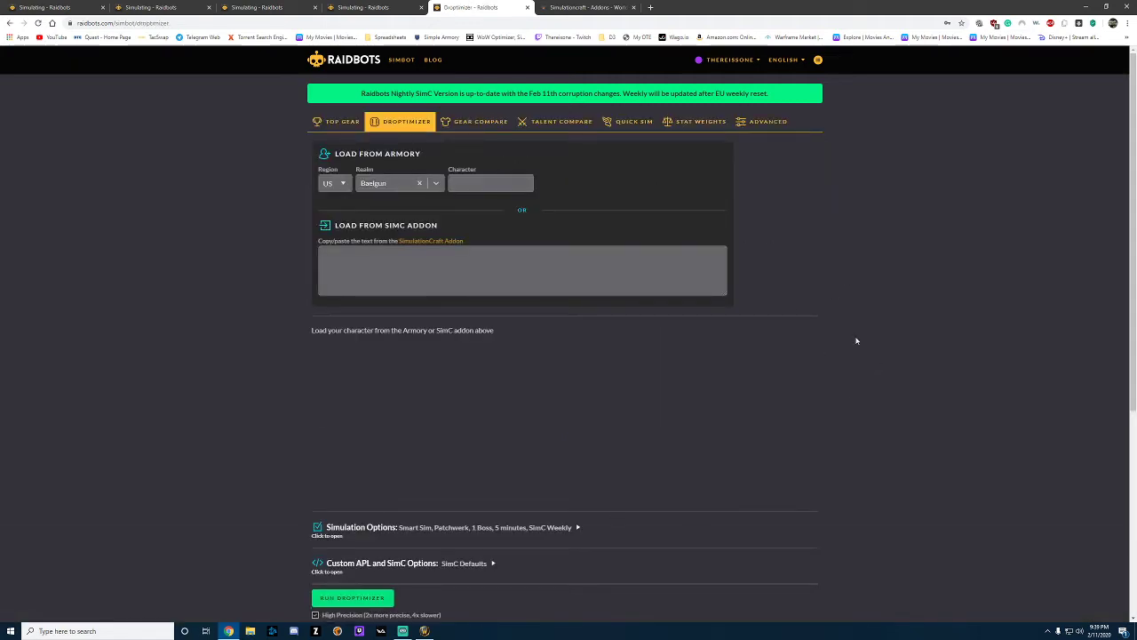
click(603, 280)
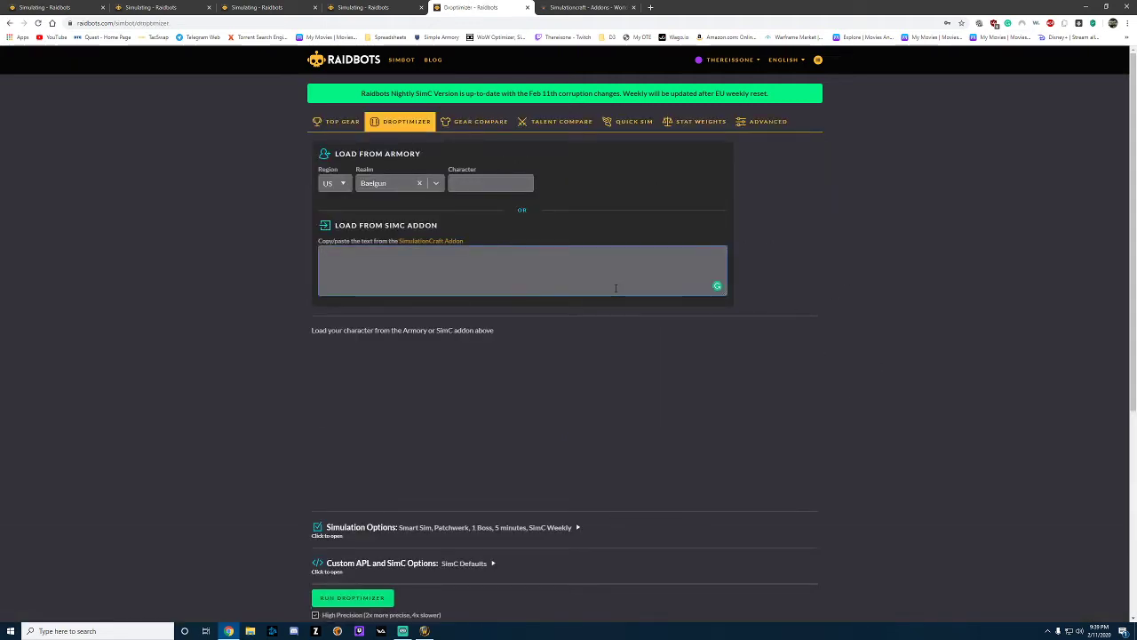
key(ctrl+v)
Run this Droptimizer with Ny'alotha, the Waking City as the source and the raid difficulty set to Heroic.
scroll(711, 346, down, 1)
click(442, 322)
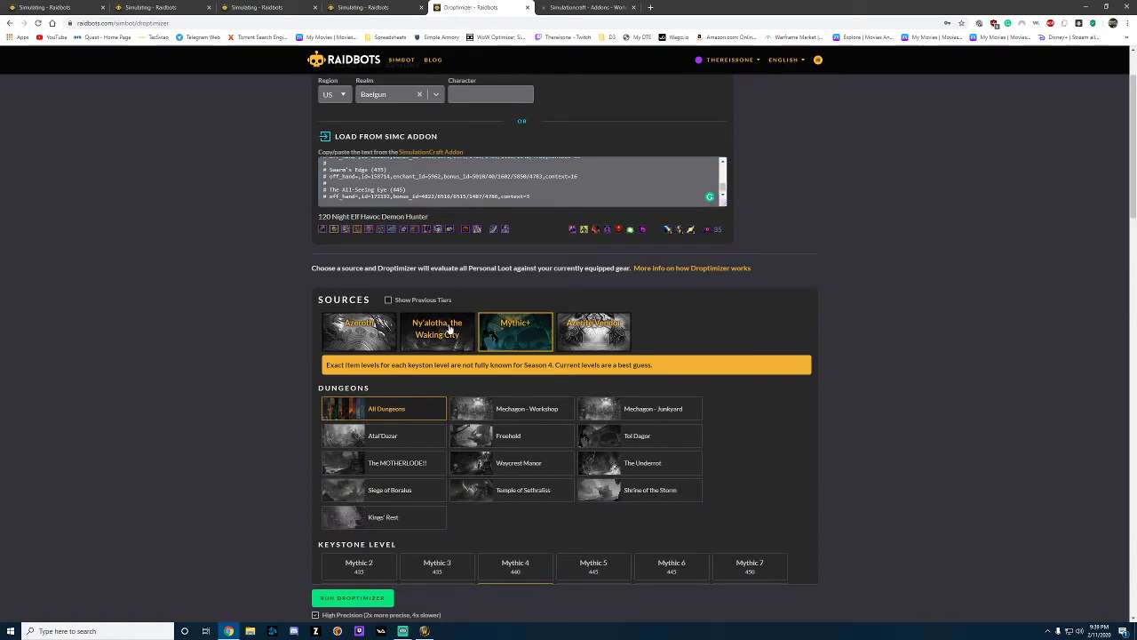
scroll(875, 336, down, 3)
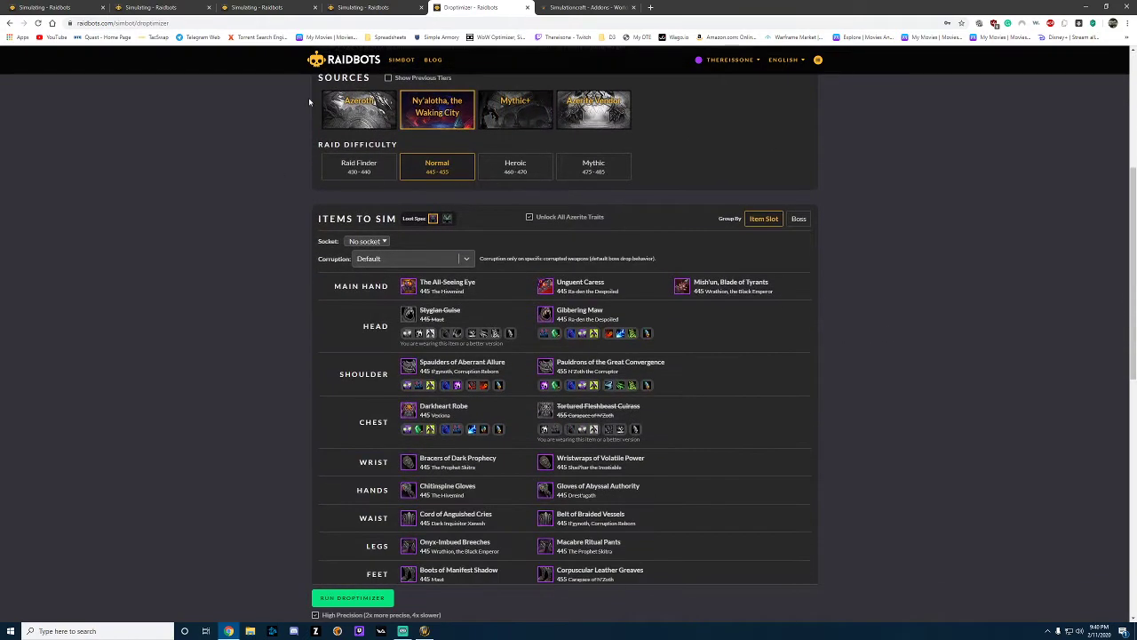
scroll(329, 356, up, 1)
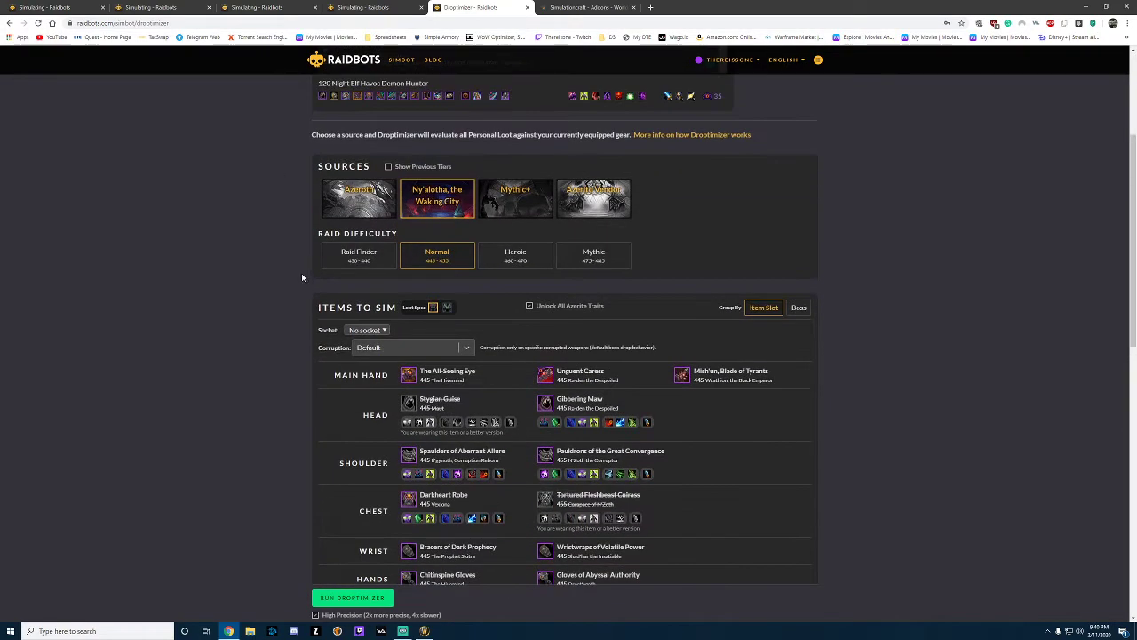
click(359, 258)
scroll(240, 334, down, 4)
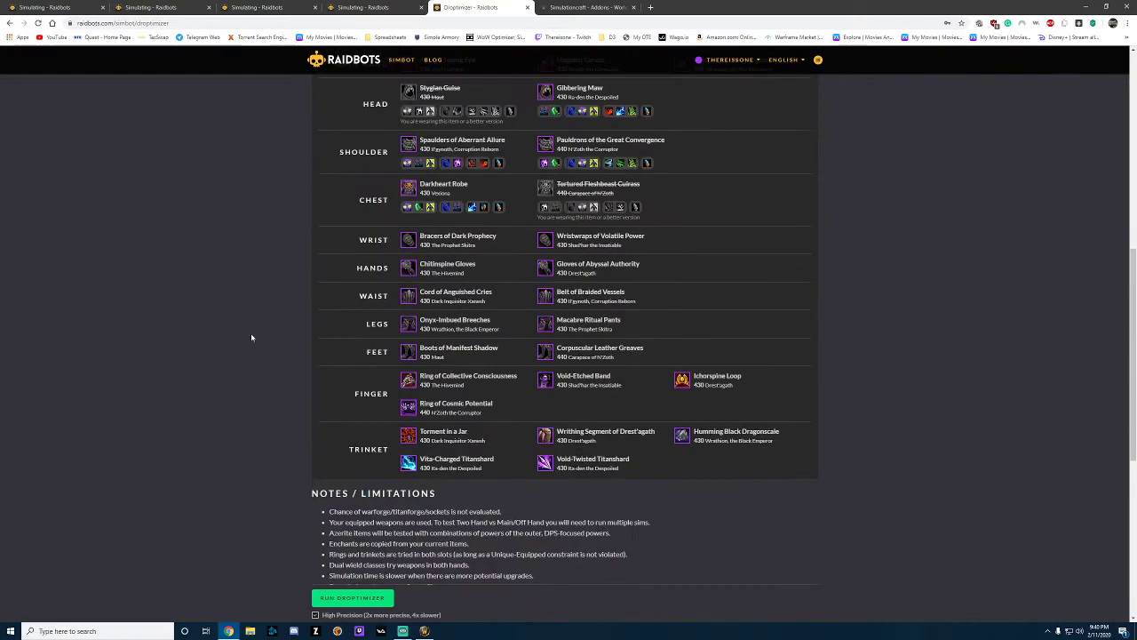
scroll(466, 362, up, 4)
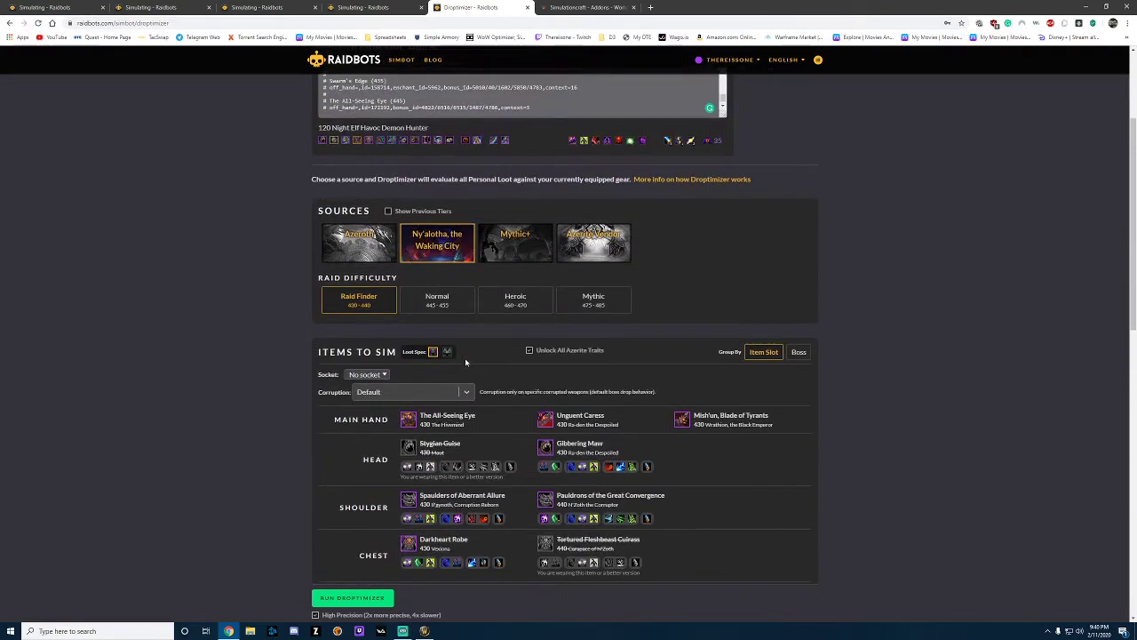
click(514, 304)
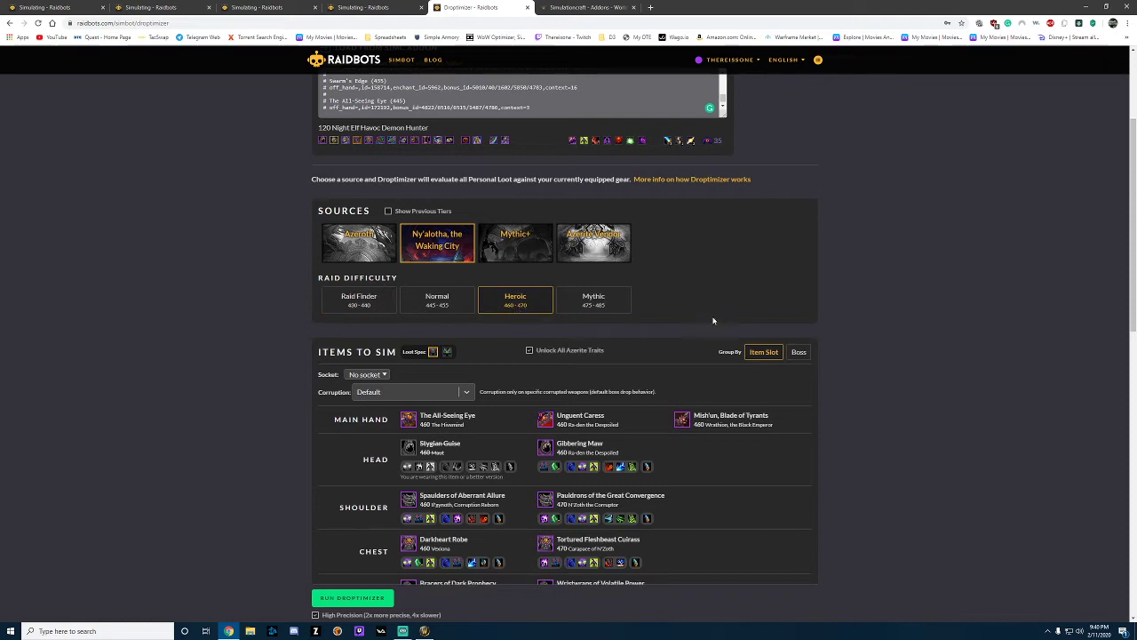
click(378, 601)
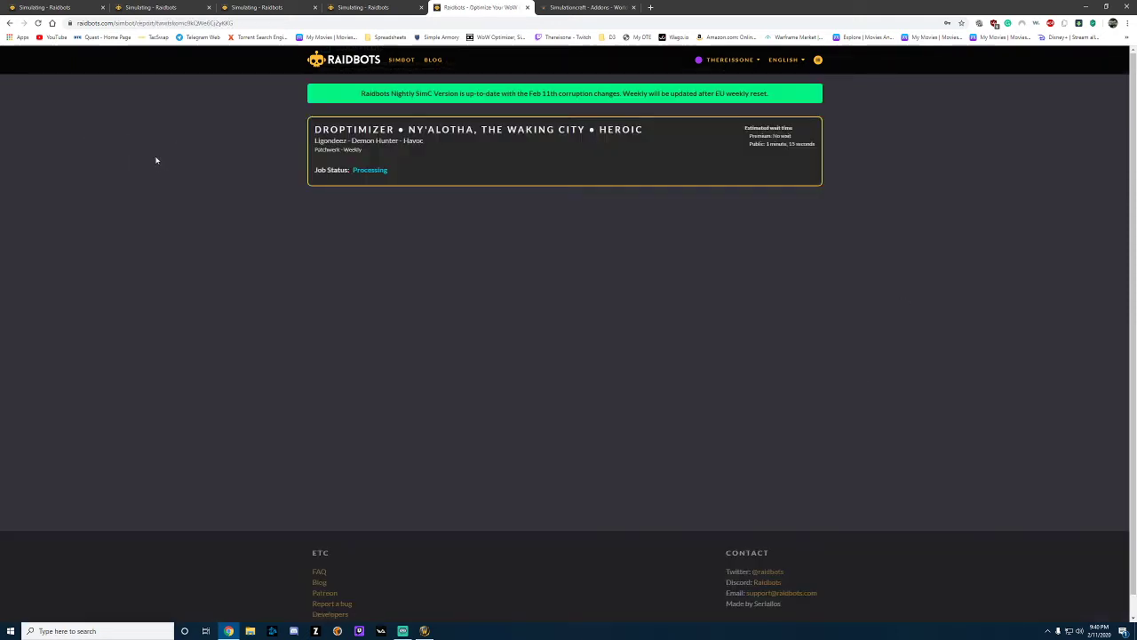
Review the finished Top Gear report, examining the recommended gear set and the ranked DPS combinations.
click(71, 7)
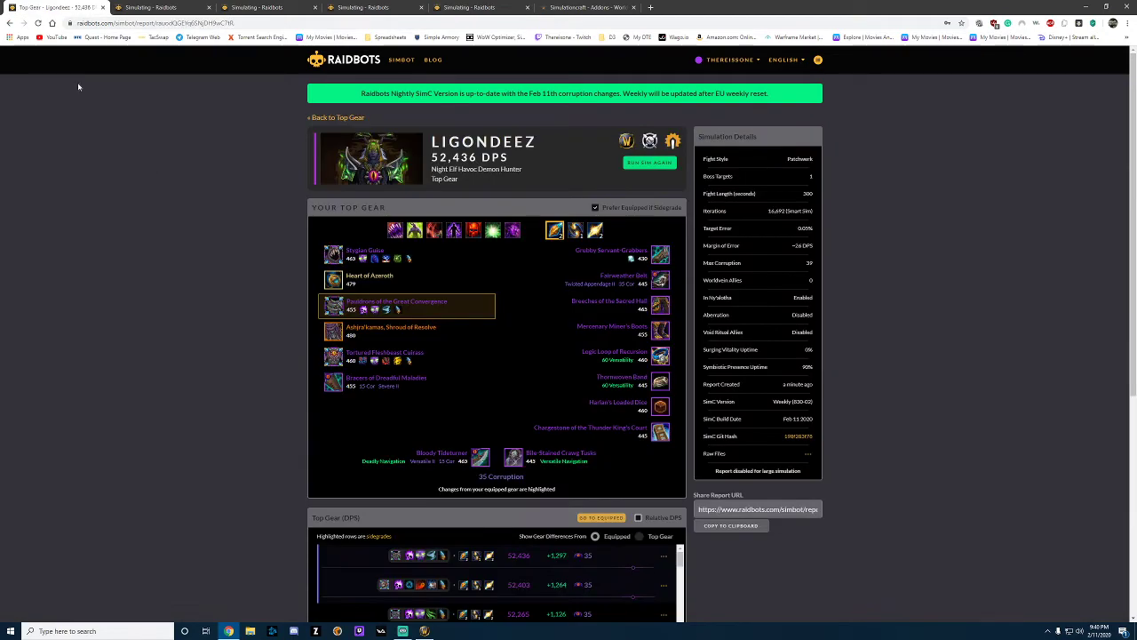
scroll(171, 311, down, 1)
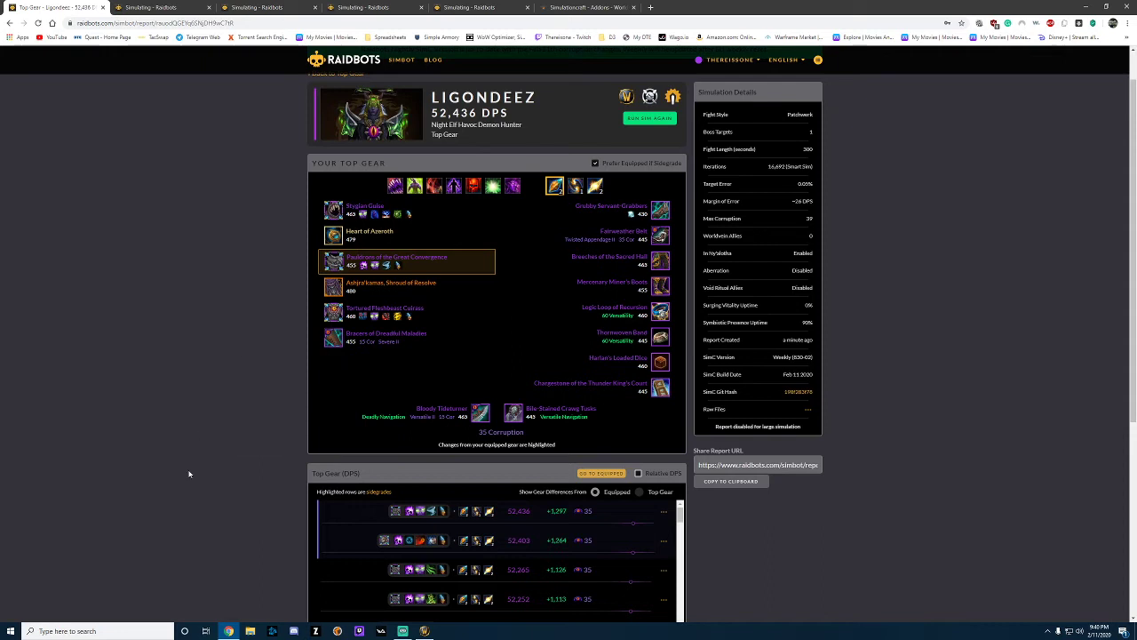
scroll(201, 498, down, 1)
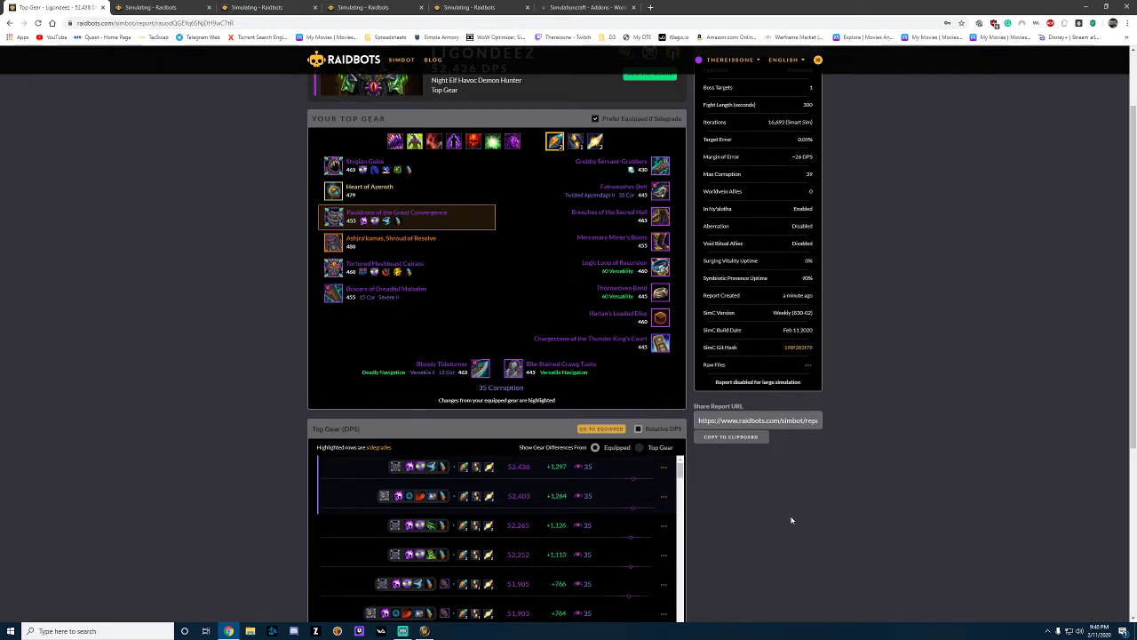
scroll(789, 511, down, 2)
scroll(789, 511, up, 3)
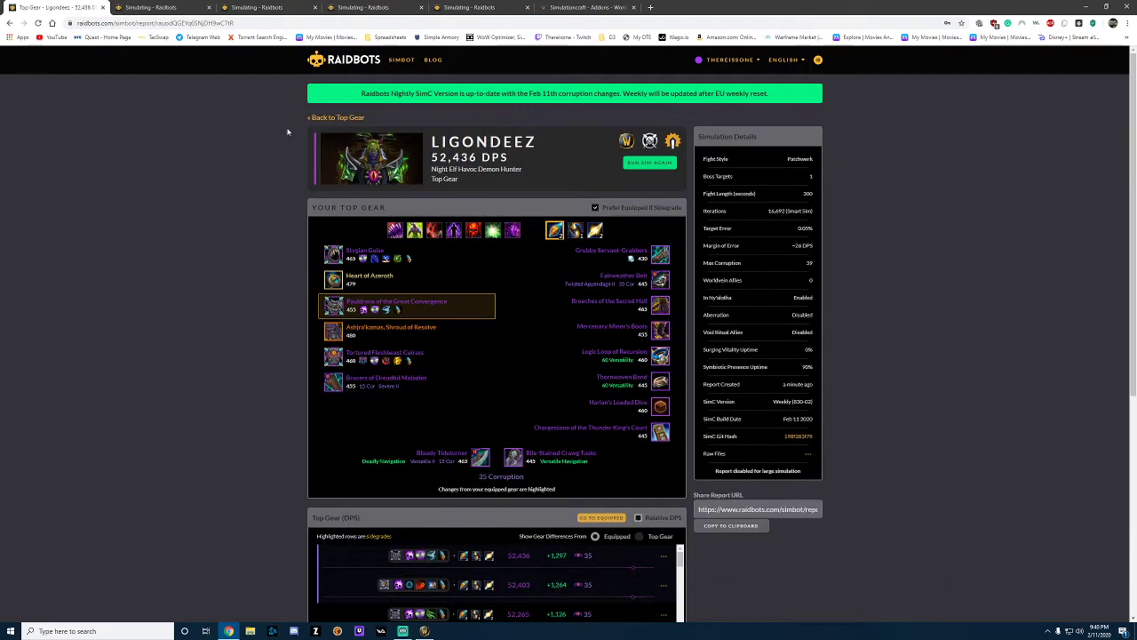
scroll(368, 325, down, 1)
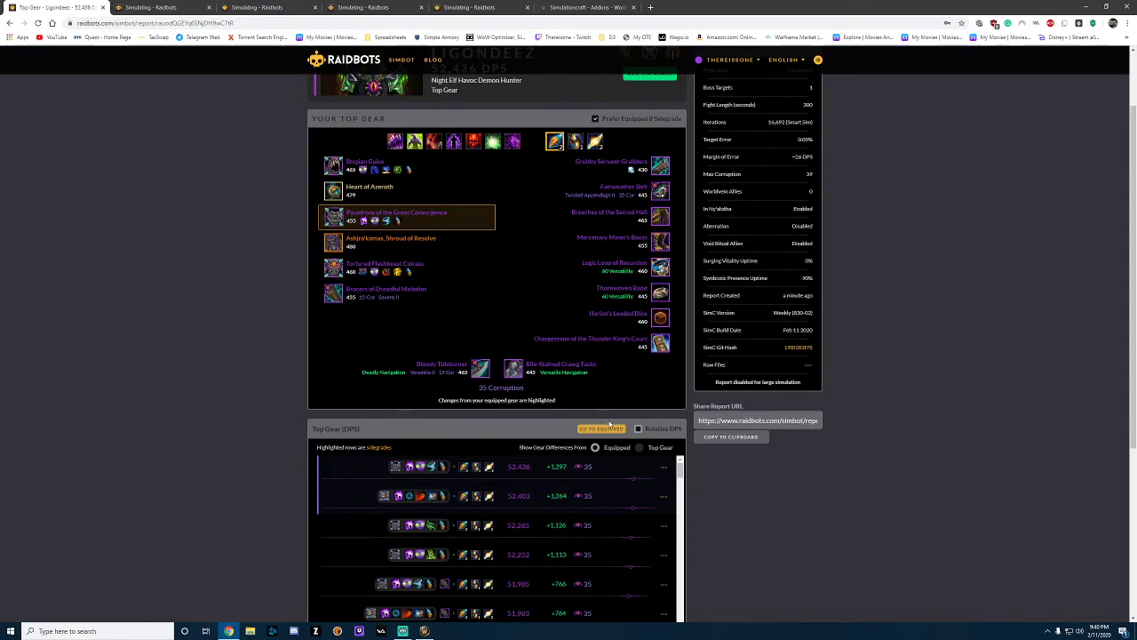
Switch to World of Warcraft, search the backpack for the Pauldrons of the Great Convergence and equip them.
key(alt+Tab)
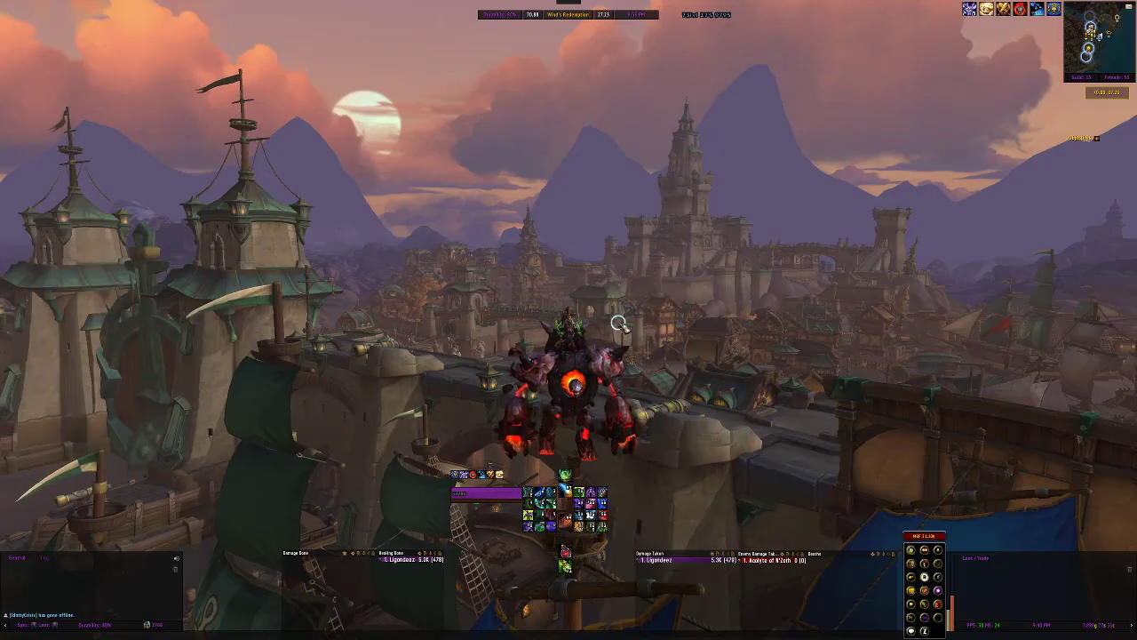
key(c)
mouse_move(19, 118)
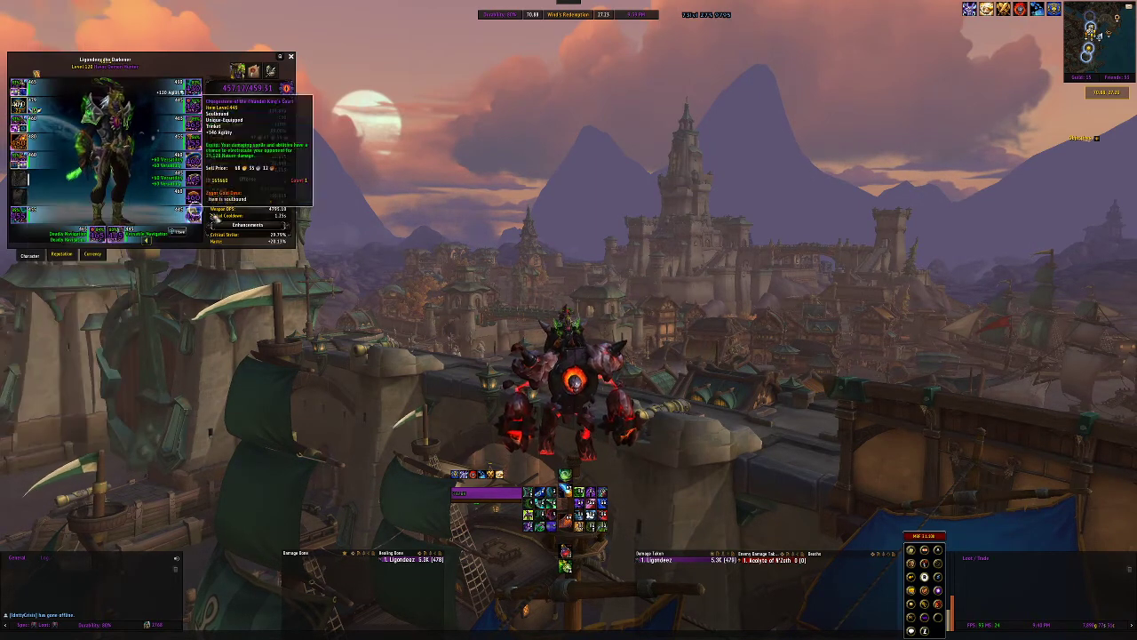
key(b)
click(1035, 439)
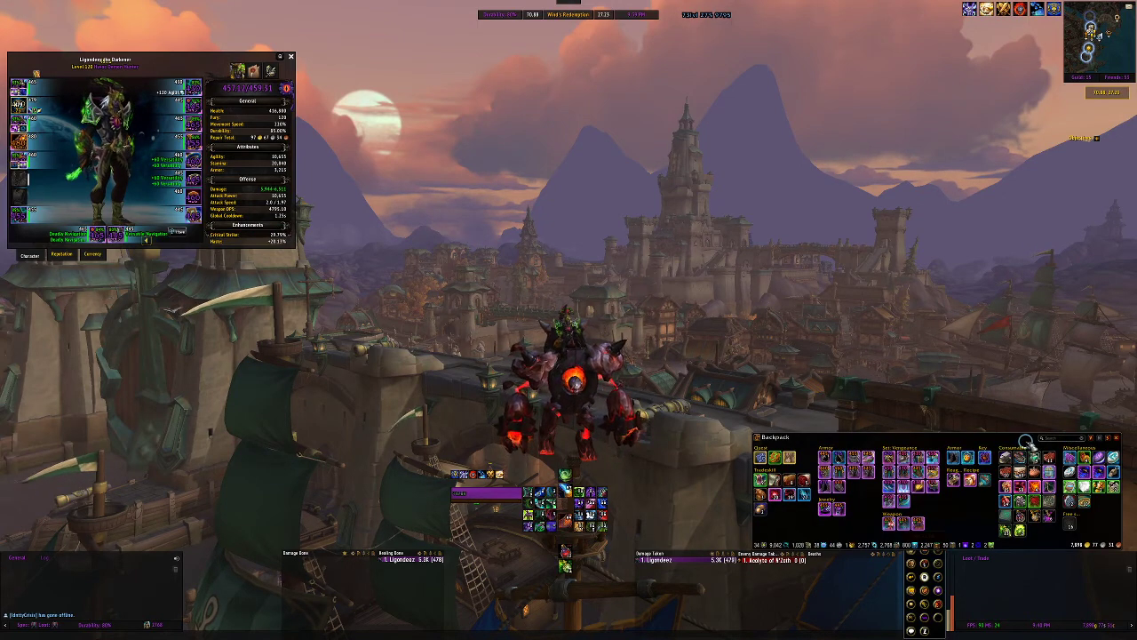
text(alul)
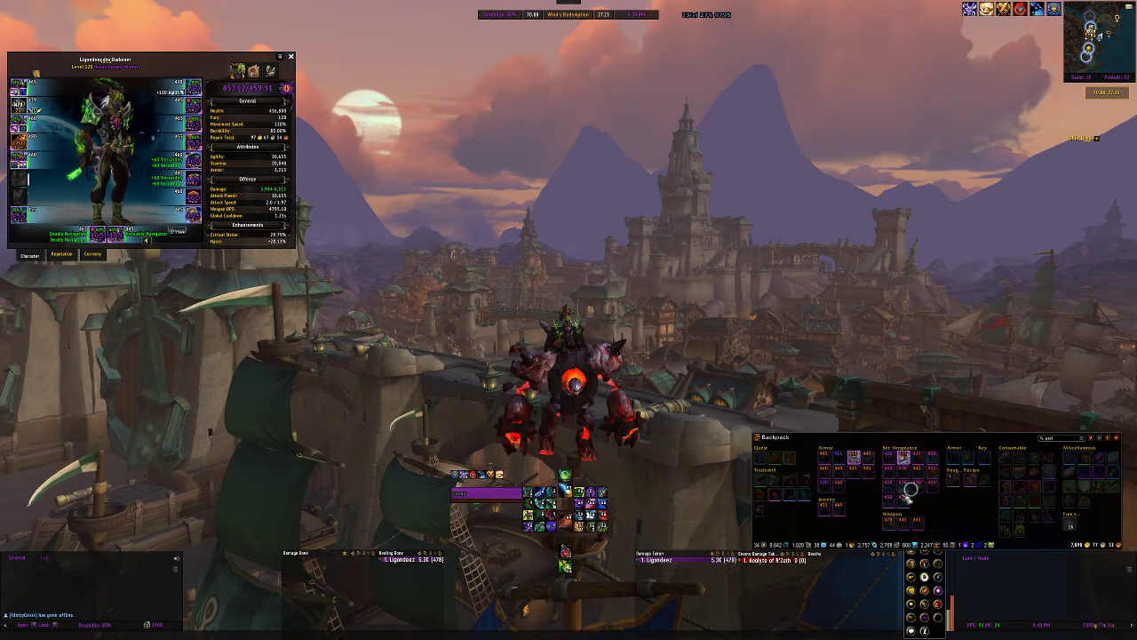
mouse_move(857, 455)
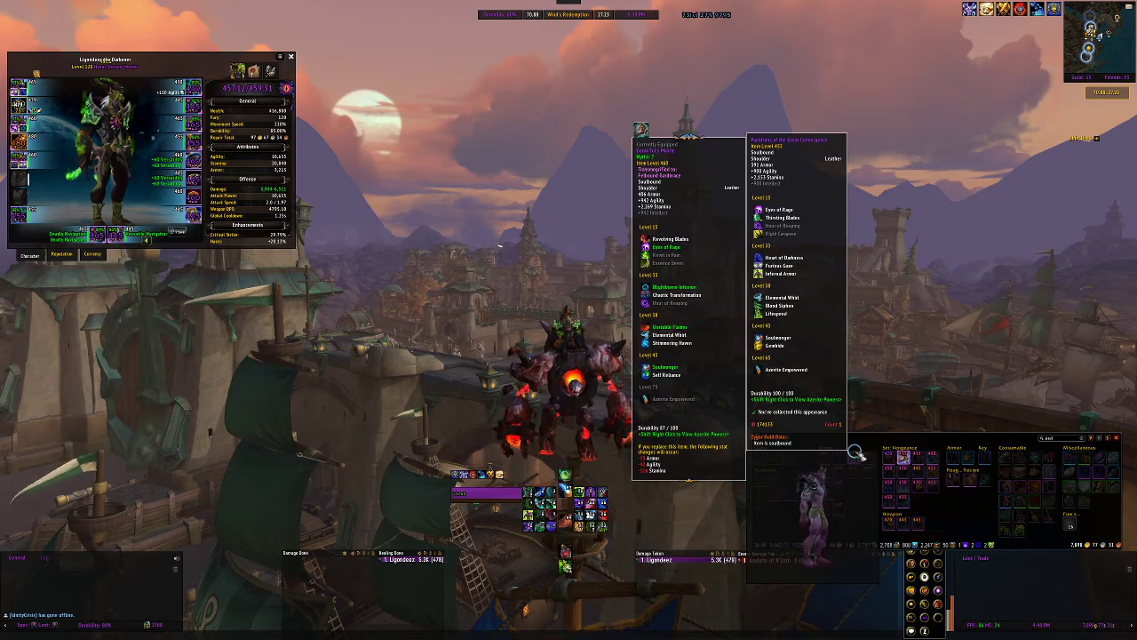
right_click(856, 454)
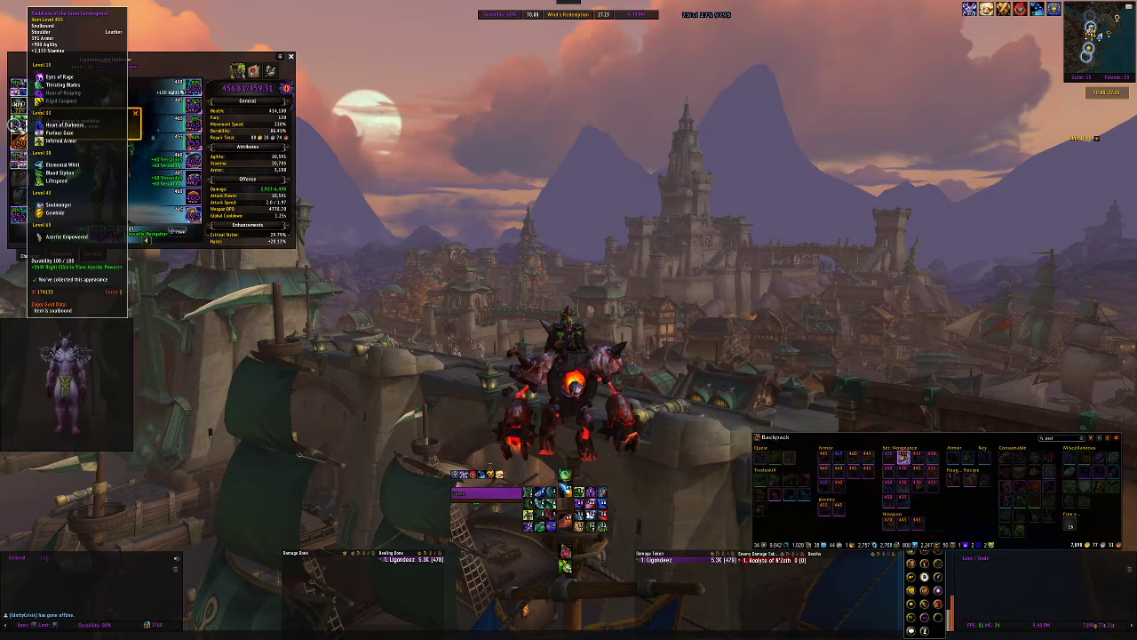
Activate the Eyes of Rage and Furious Gaze Azerite powers on the equipped pauldrons, following the Top Gear report.
shift+right_click(18, 124)
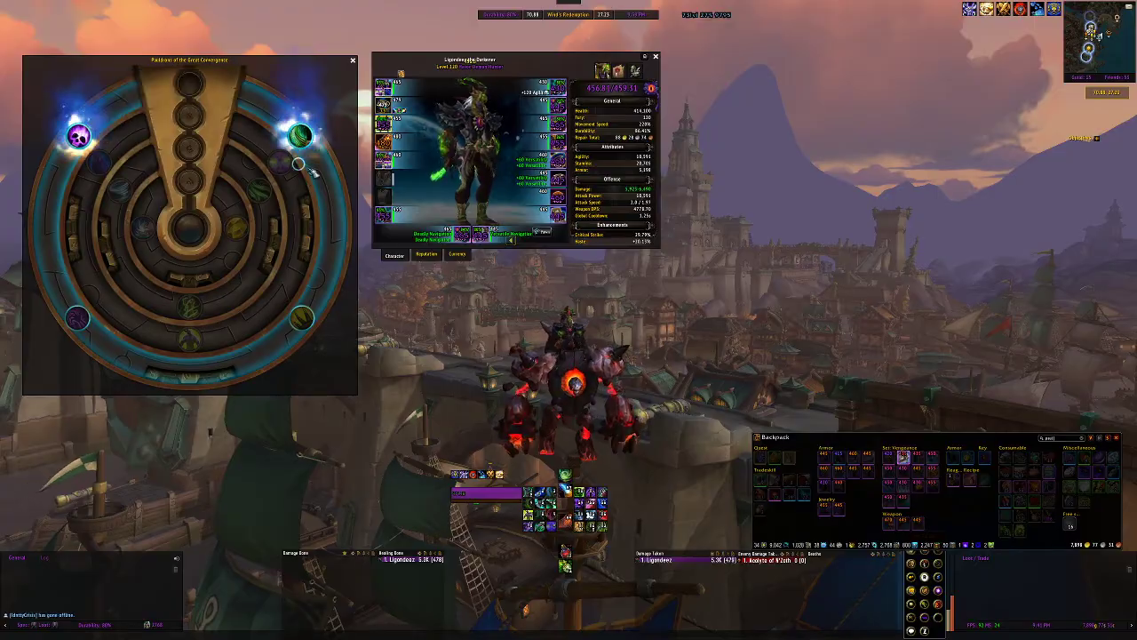
key(alt+Tab)
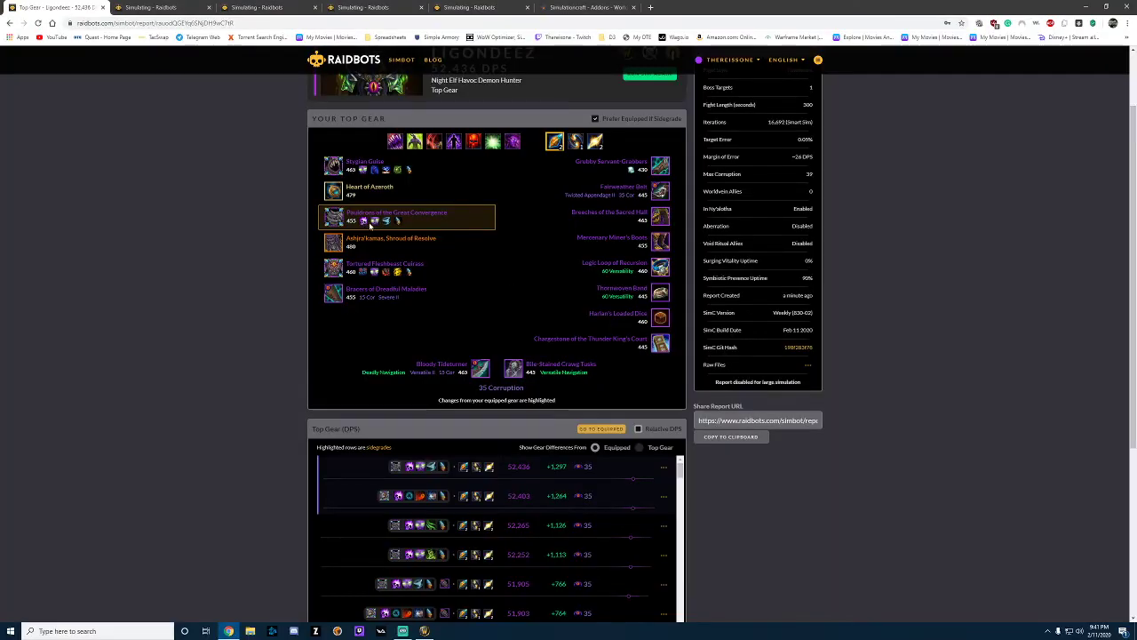
key(alt+Tab)
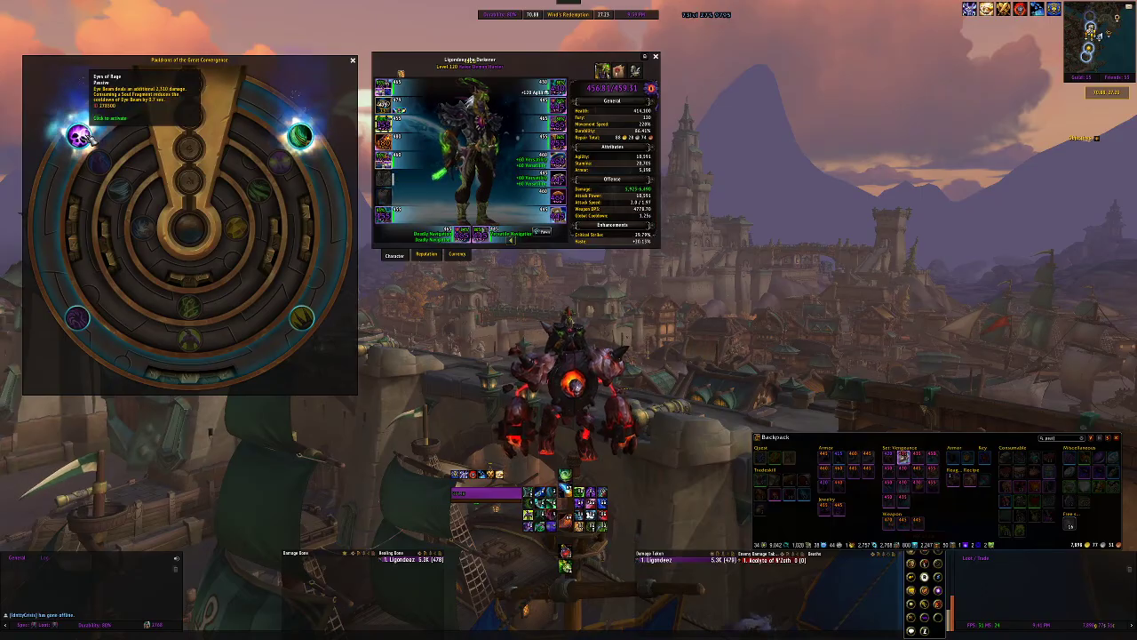
click(78, 135)
click(560, 66)
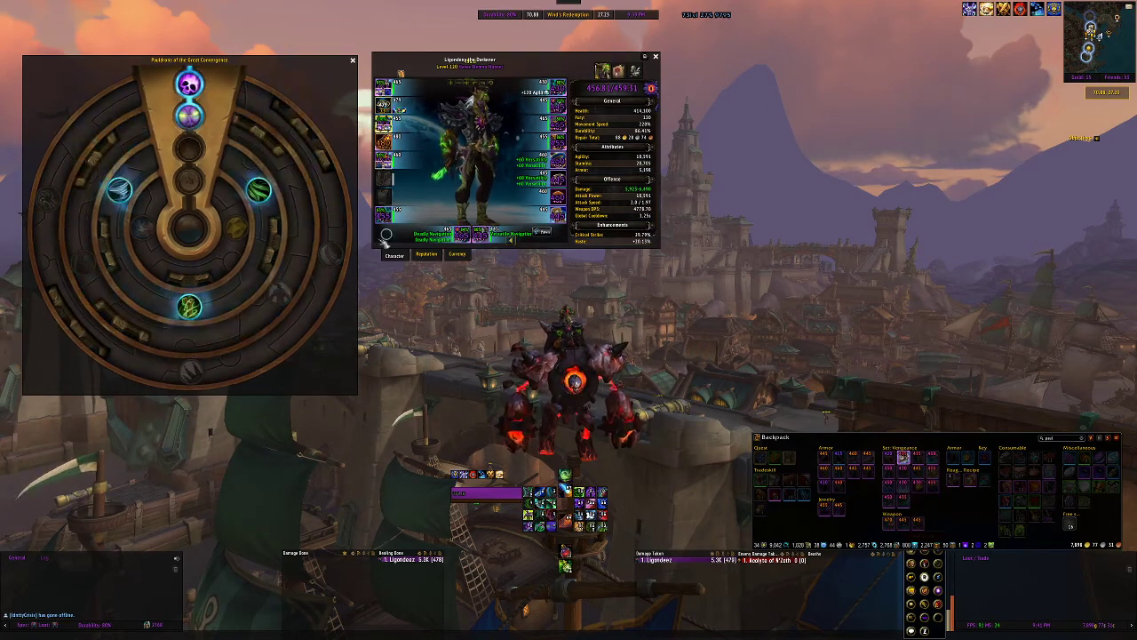
Activate Elemental Whirl, Soulmonger and Azerite Empowered on the pauldrons, and close the open game windows.
click(121, 189)
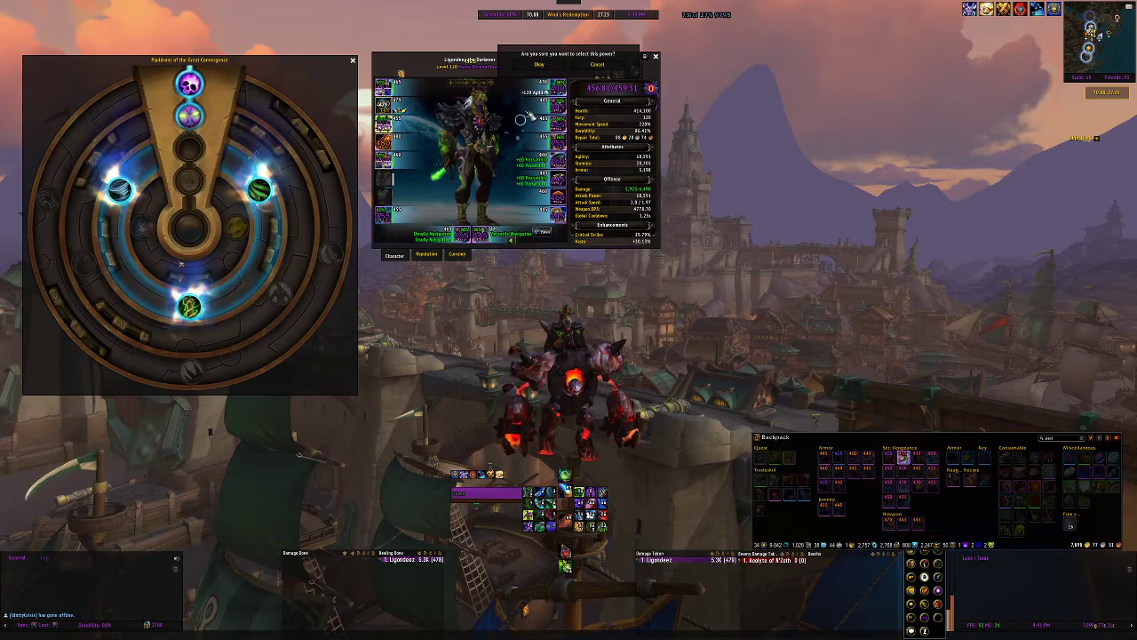
click(561, 66)
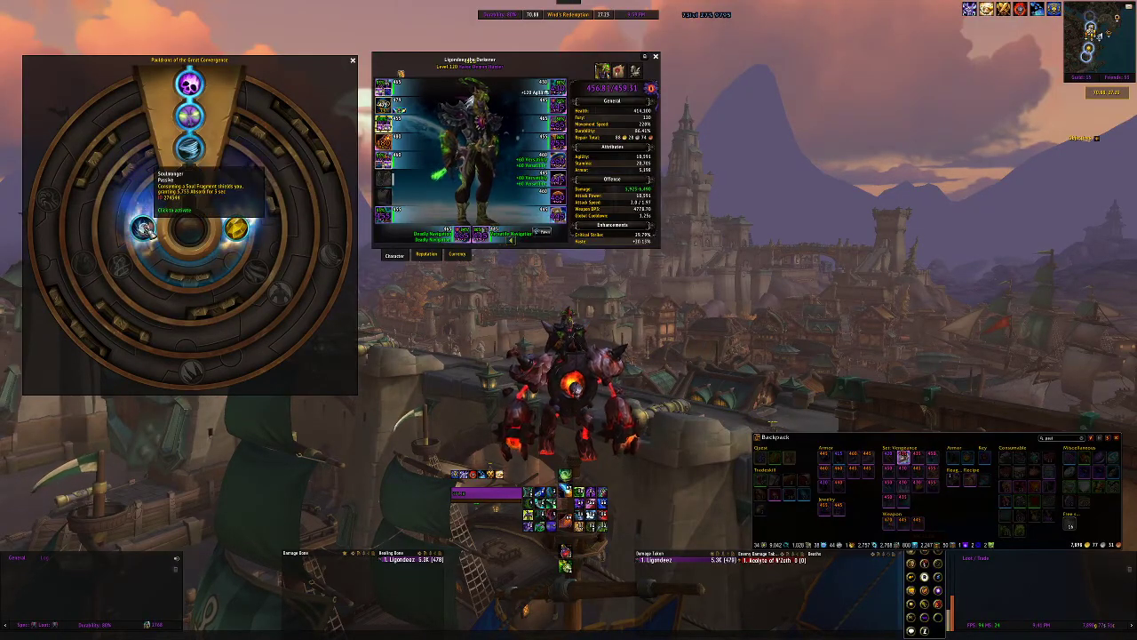
click(144, 229)
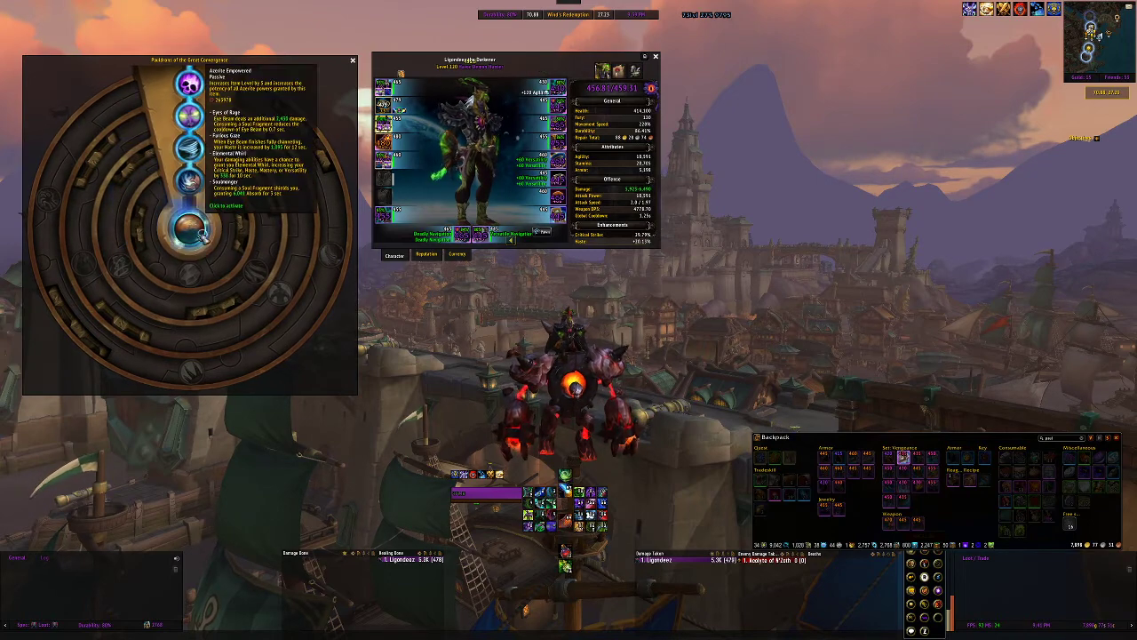
click(203, 233)
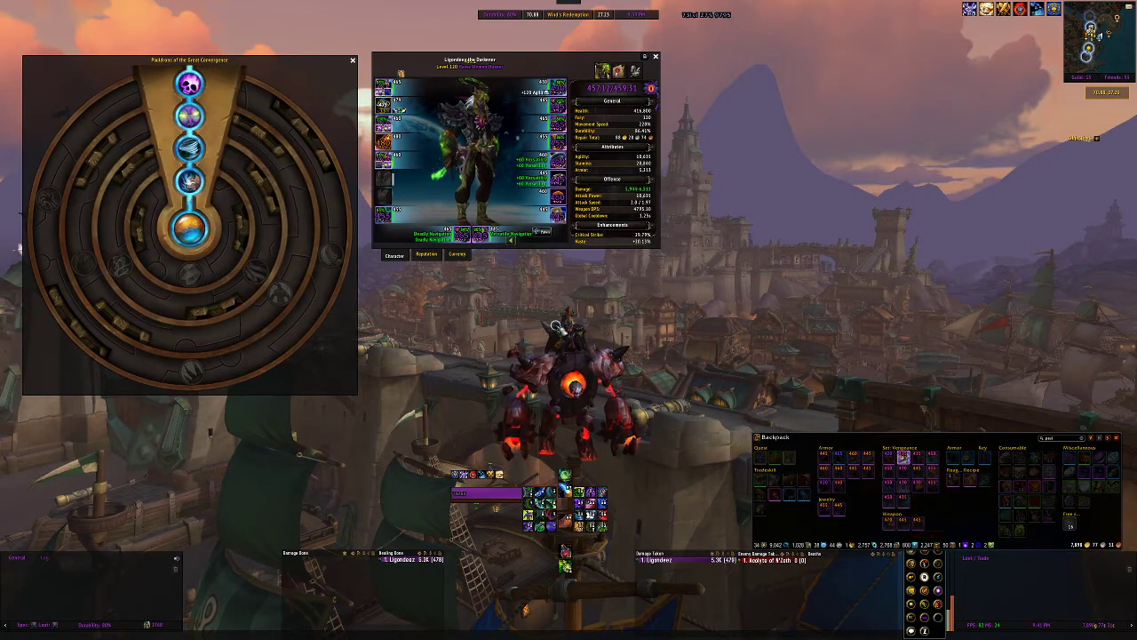
key(Escape)
drag(555, 327, 643, 343)
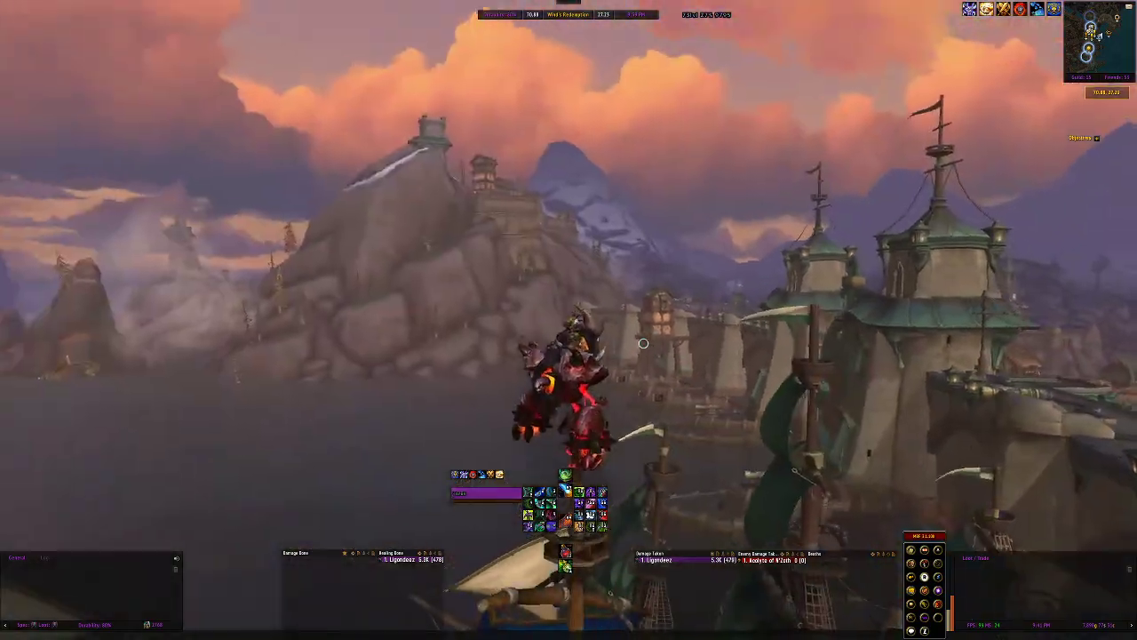
Switch back to Raidbots and review the Azerite Vendor 460 Droptimizer report, examining the best Relinquished Helm and Relinquished Chest items.
key(alt+Tab)
click(144, 12)
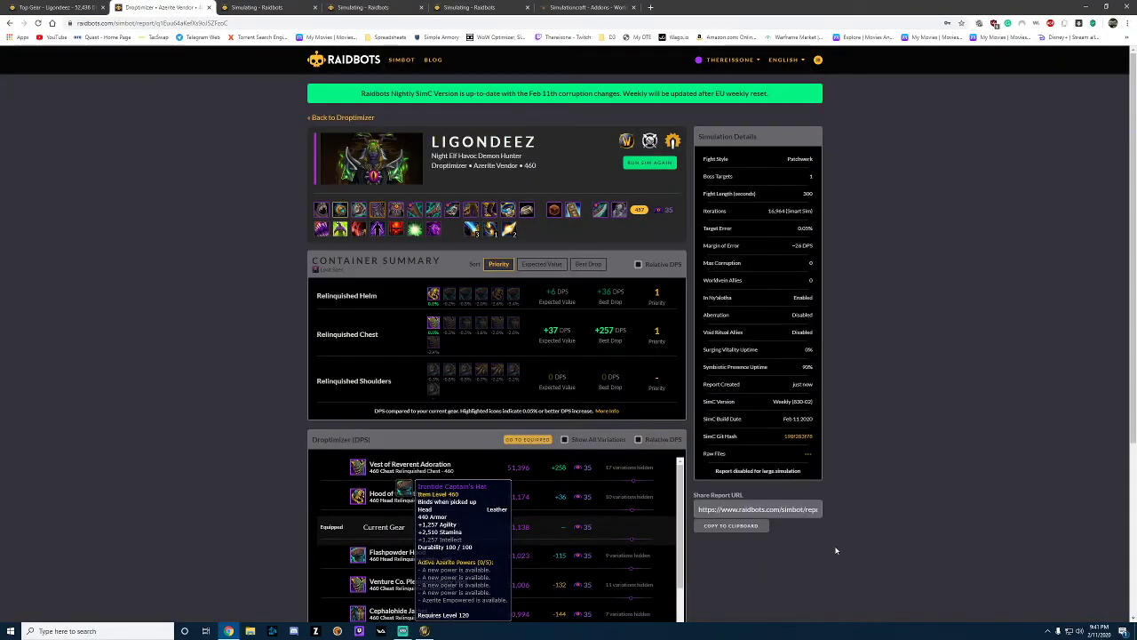
scroll(475, 358, down, 2)
scroll(528, 368, up, 2)
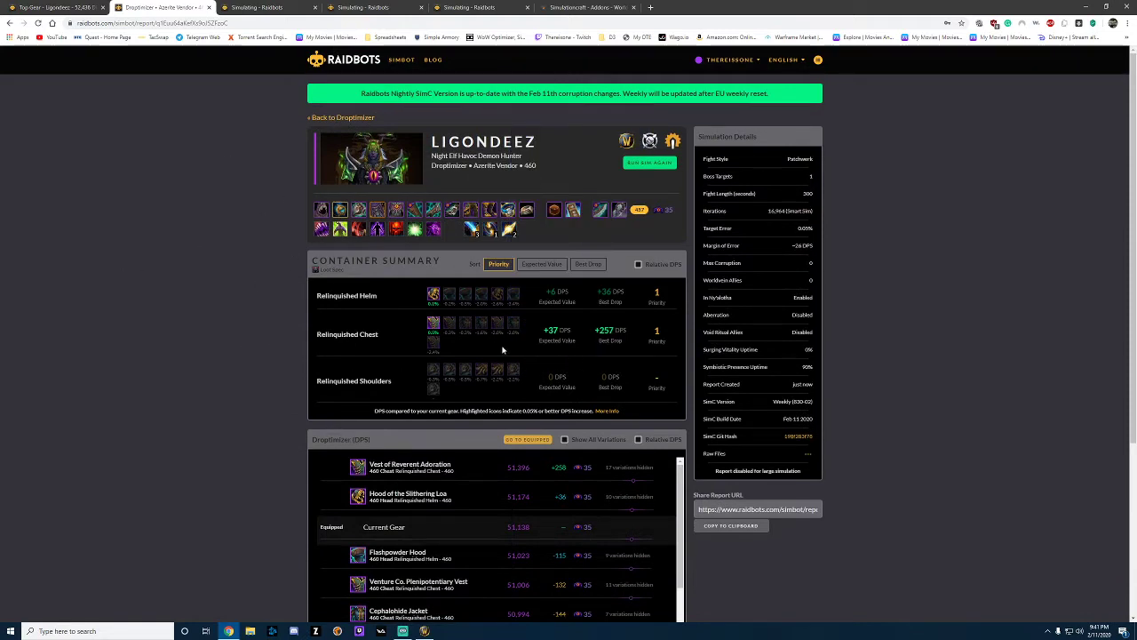
mouse_move(433, 304)
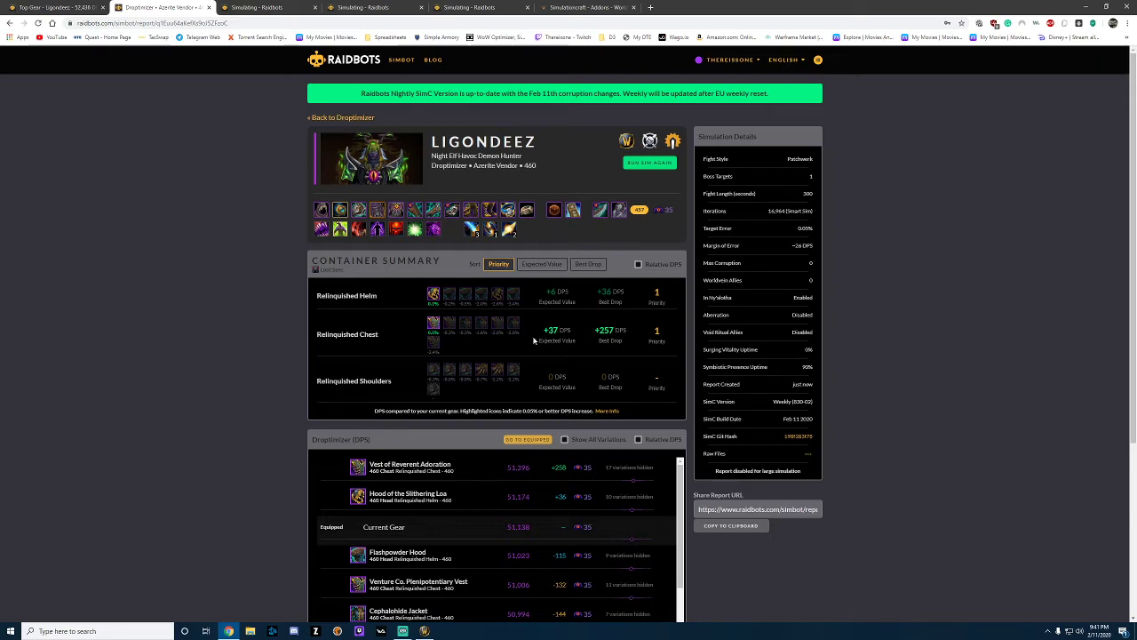
mouse_move(434, 325)
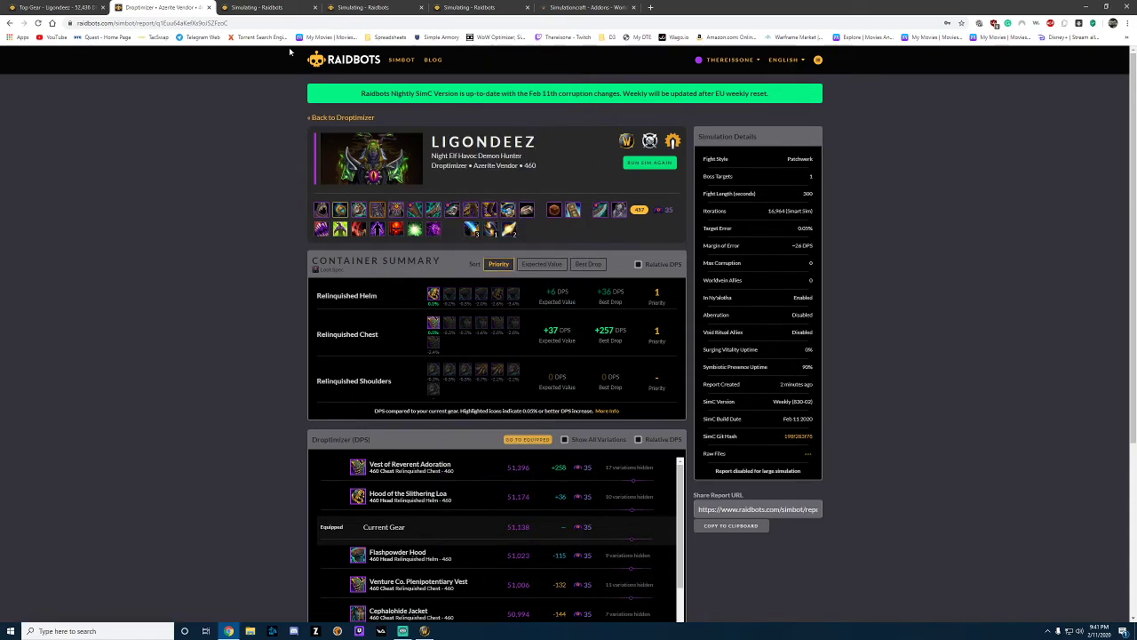
Open the Mythic+ Mythic 10 Droptimizer report and examine the dungeon summary, including the best drops from Temple of Sethraliss.
click(258, 8)
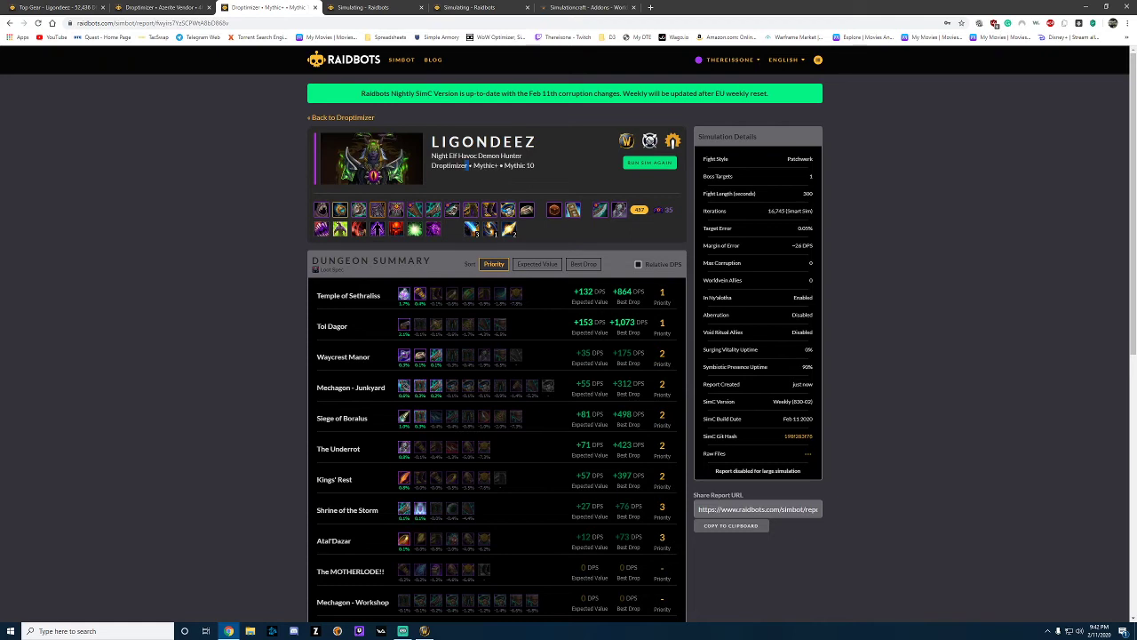
drag(466, 165, 534, 170)
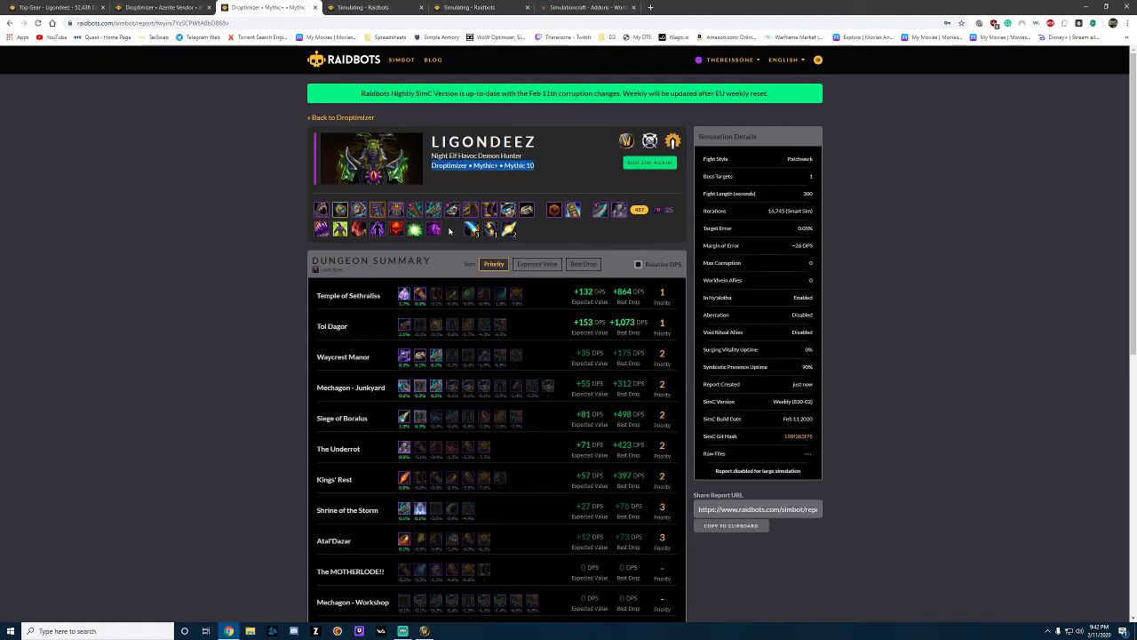
click(233, 326)
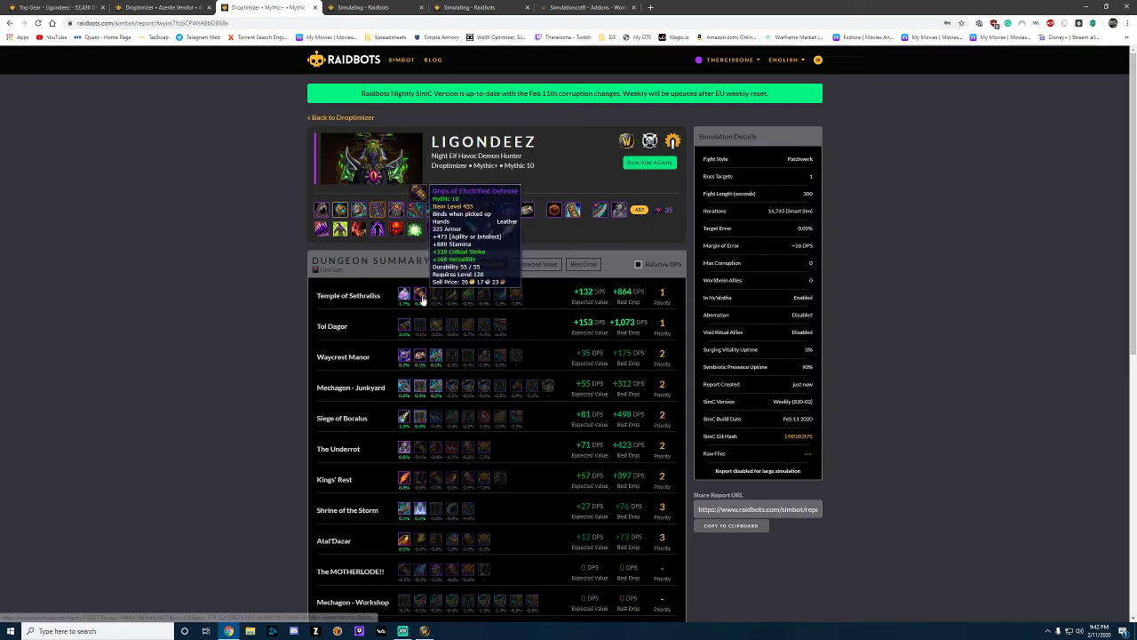
mouse_move(421, 298)
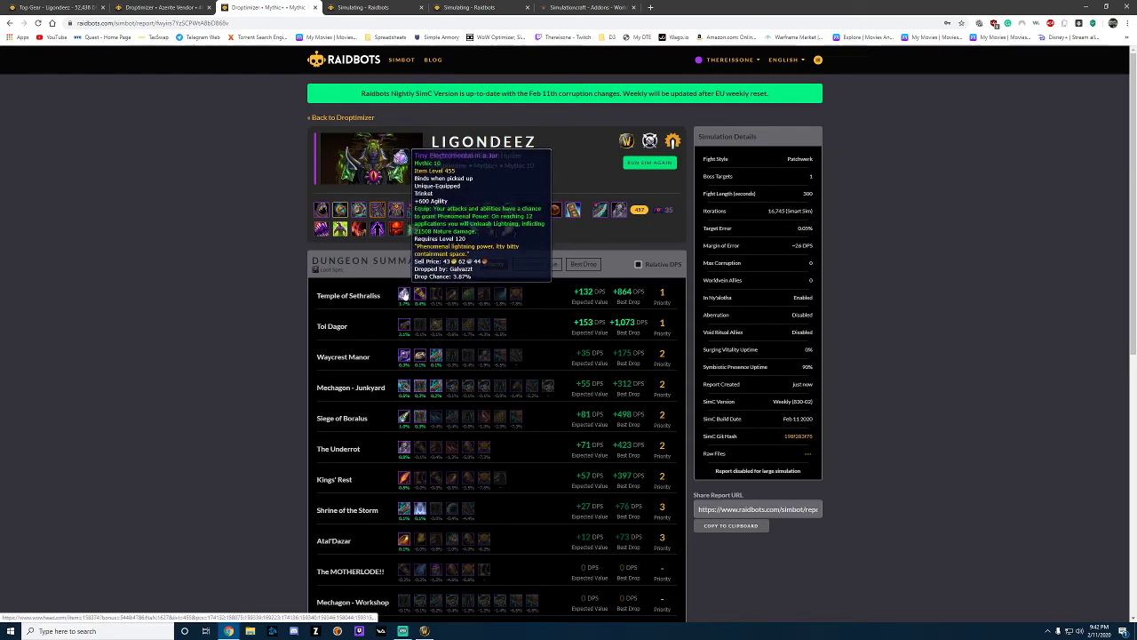
scroll(368, 318, down, 3)
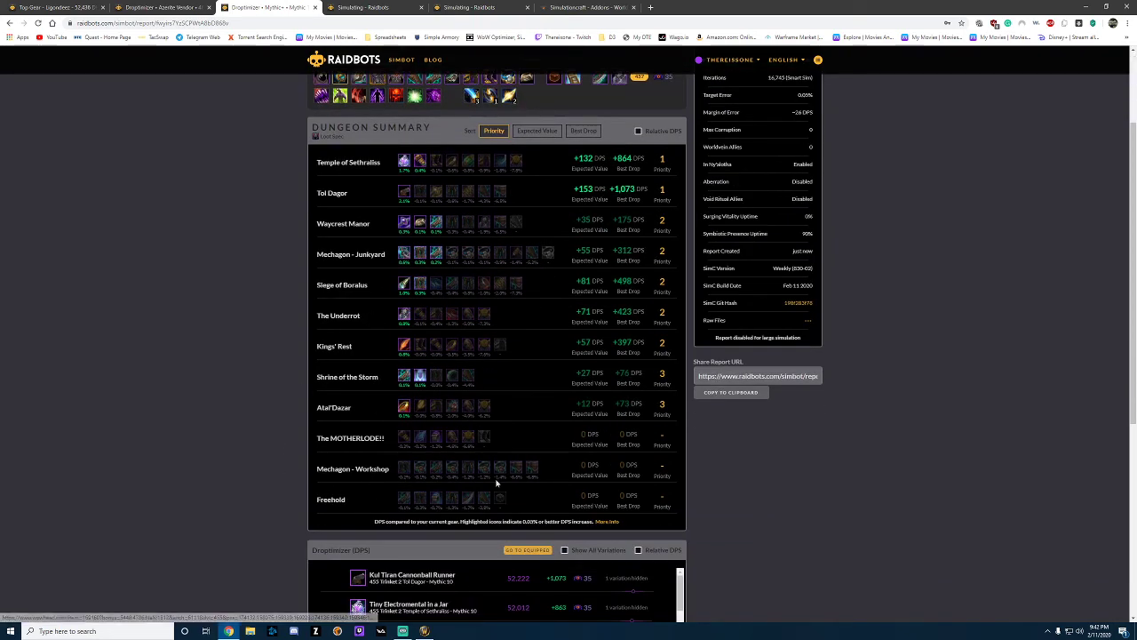
scroll(762, 515, down, 1)
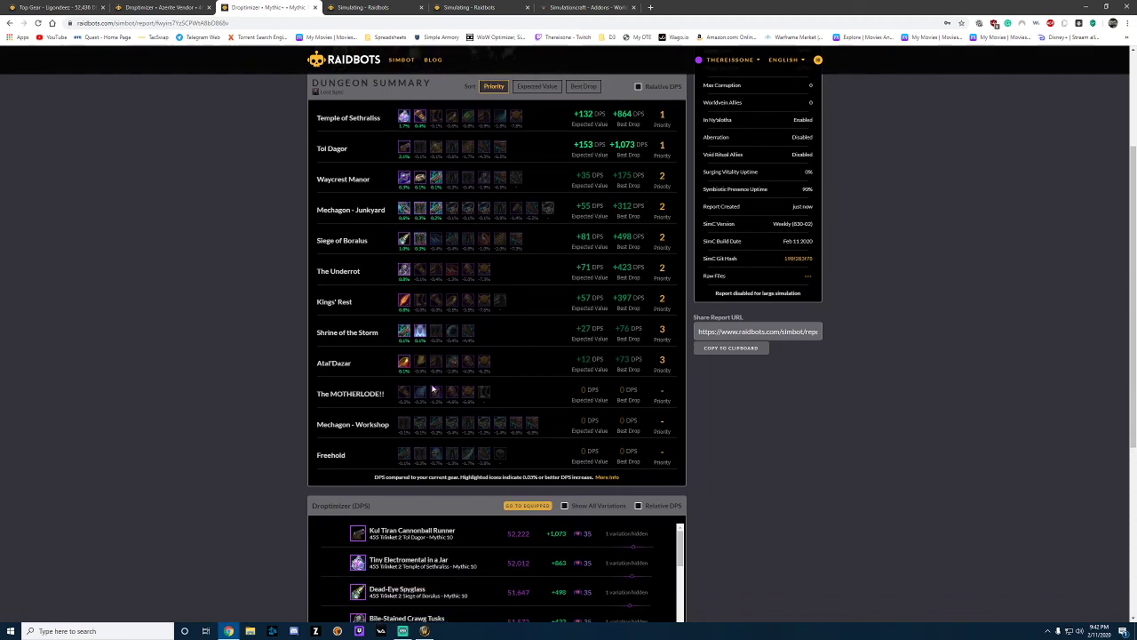
scroll(825, 508, down, 4)
scroll(765, 525, up, 5)
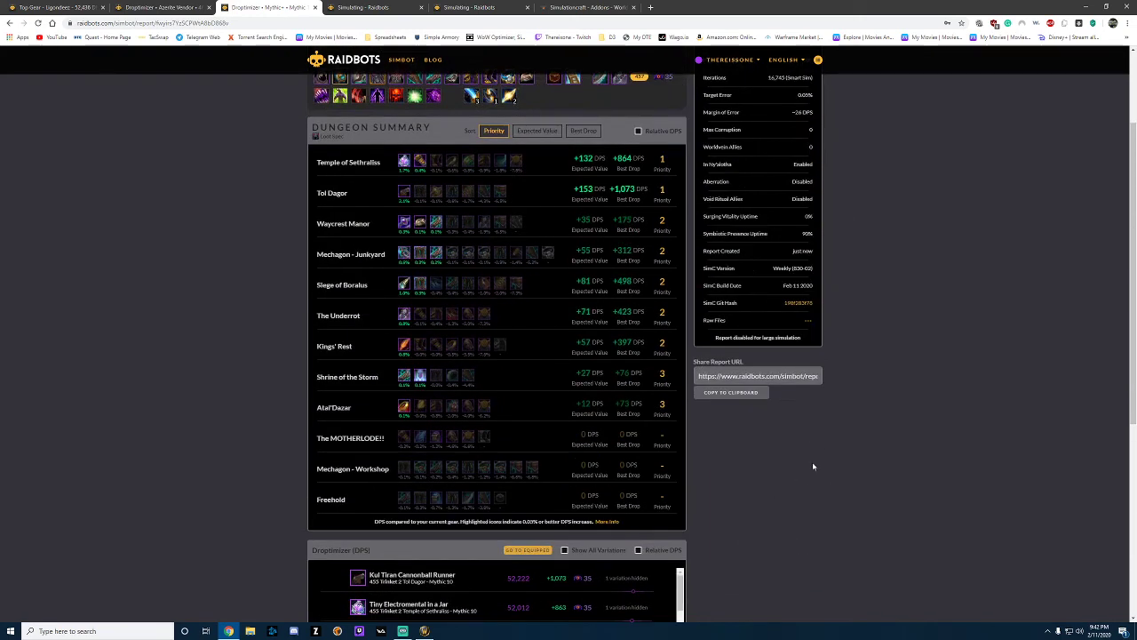
Review the ranked item list in the Mythic+ Droptimizer report.
scroll(208, 547, down, 3)
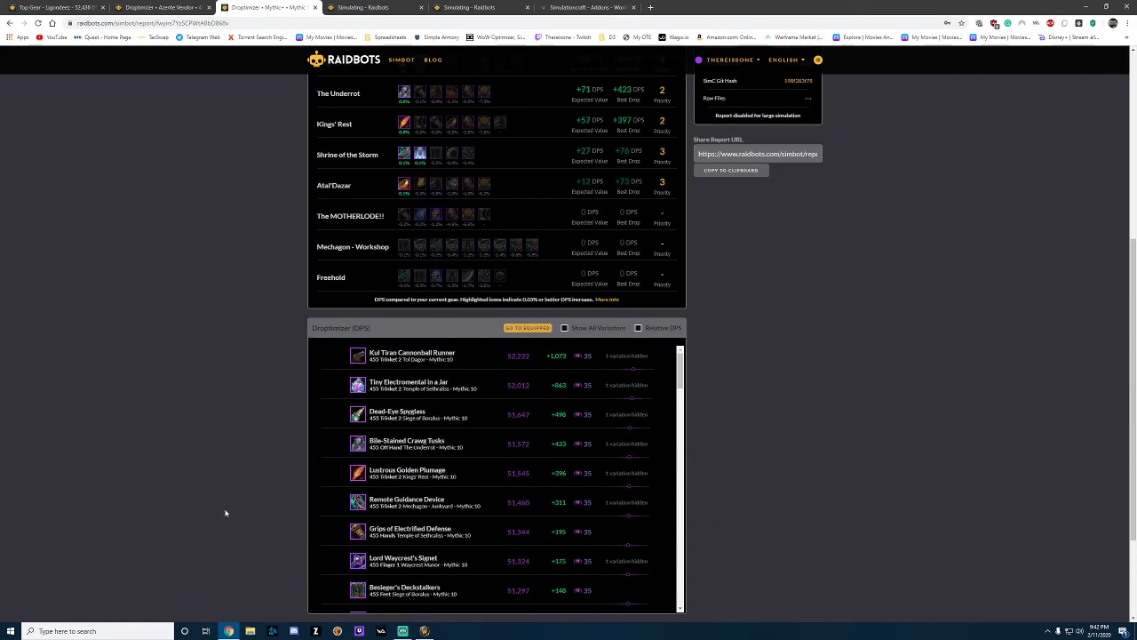
scroll(222, 520, down, 1)
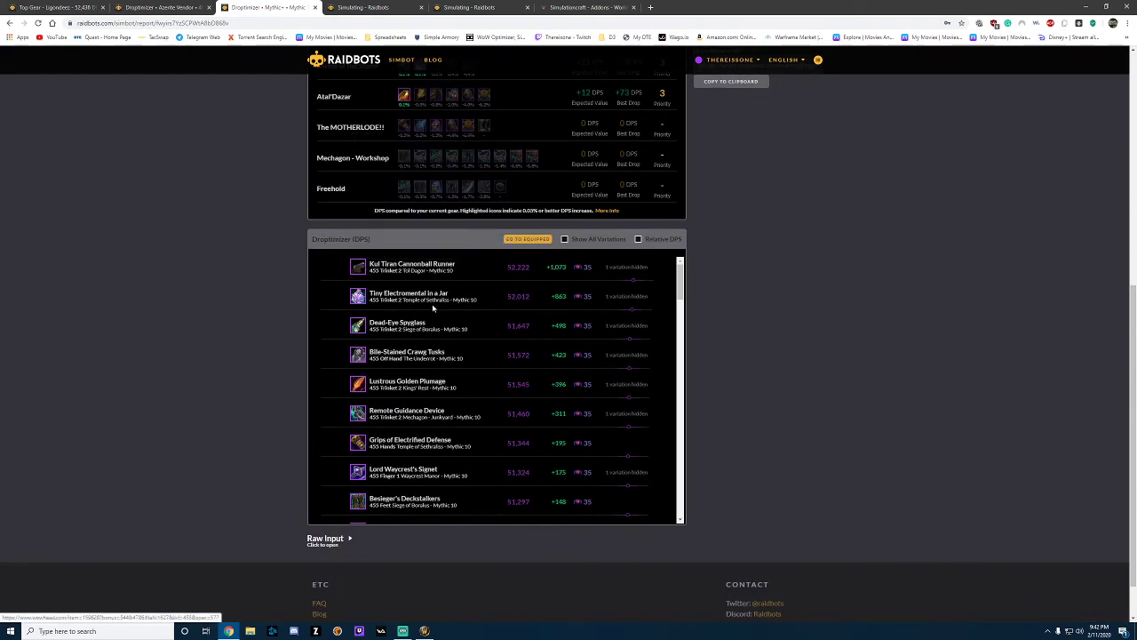
scroll(495, 330, down, 1)
scroll(221, 305, up, 5)
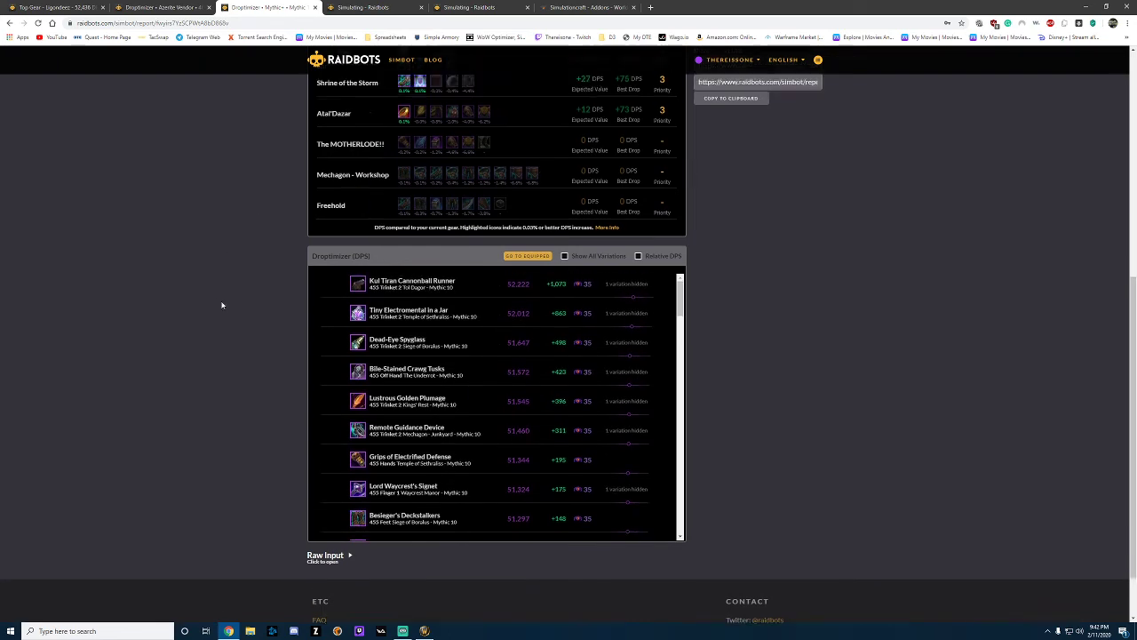
Copy the Pawn string from the finished Stat Weights report and switch to World of Warcraft.
click(355, 10)
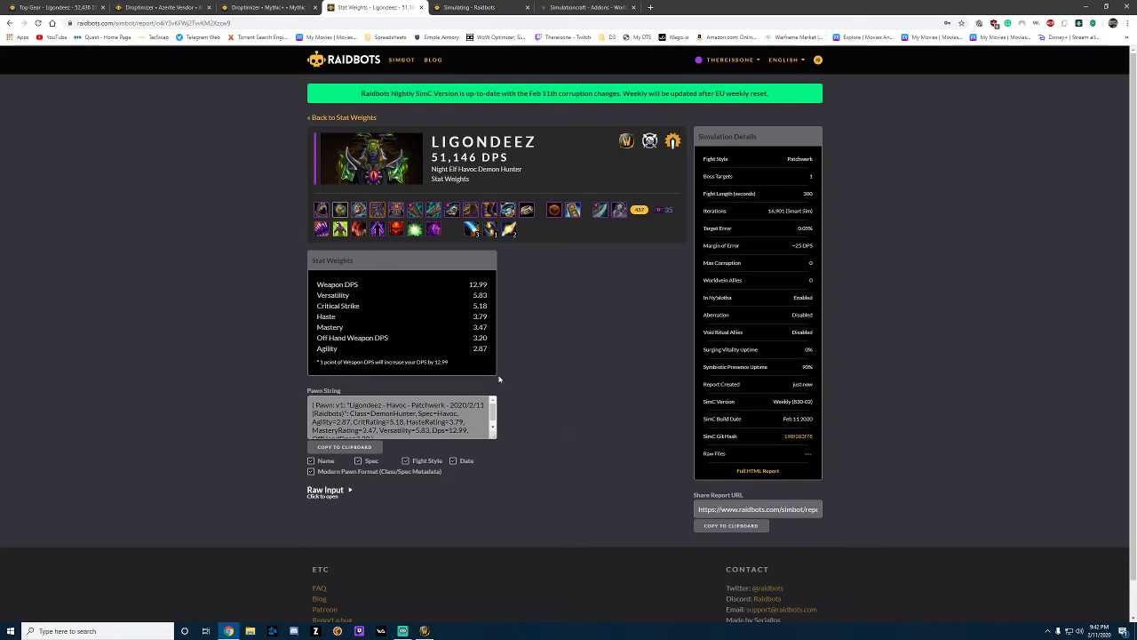
click(346, 449)
key(alt+Tab)
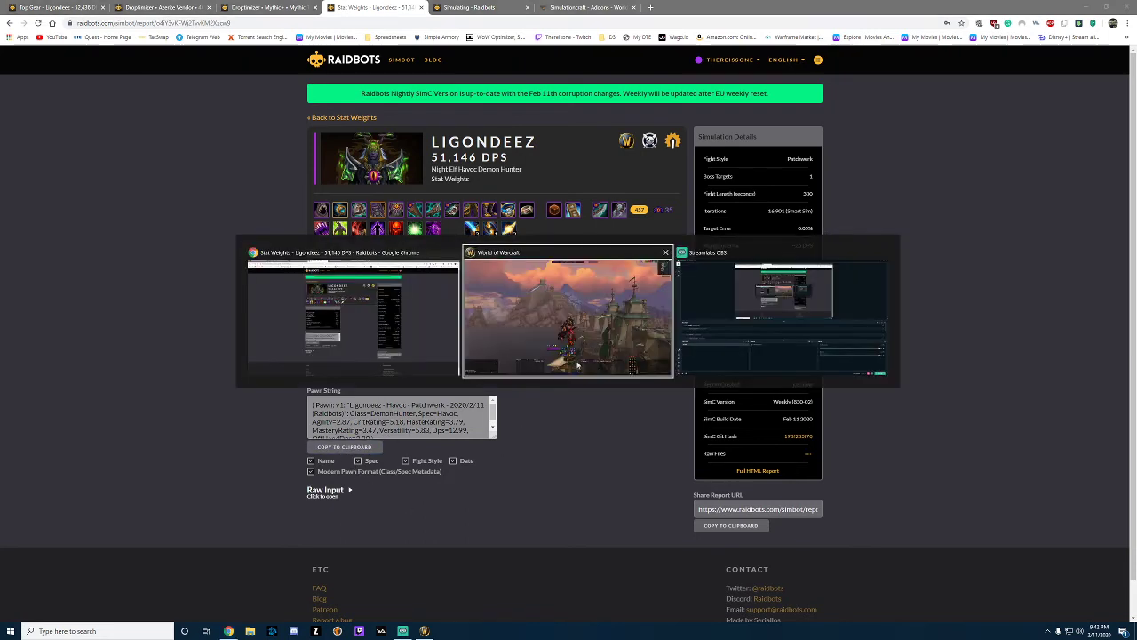
Open the Pawn addon from the character window and import the copied string as a new scale.
key(c)
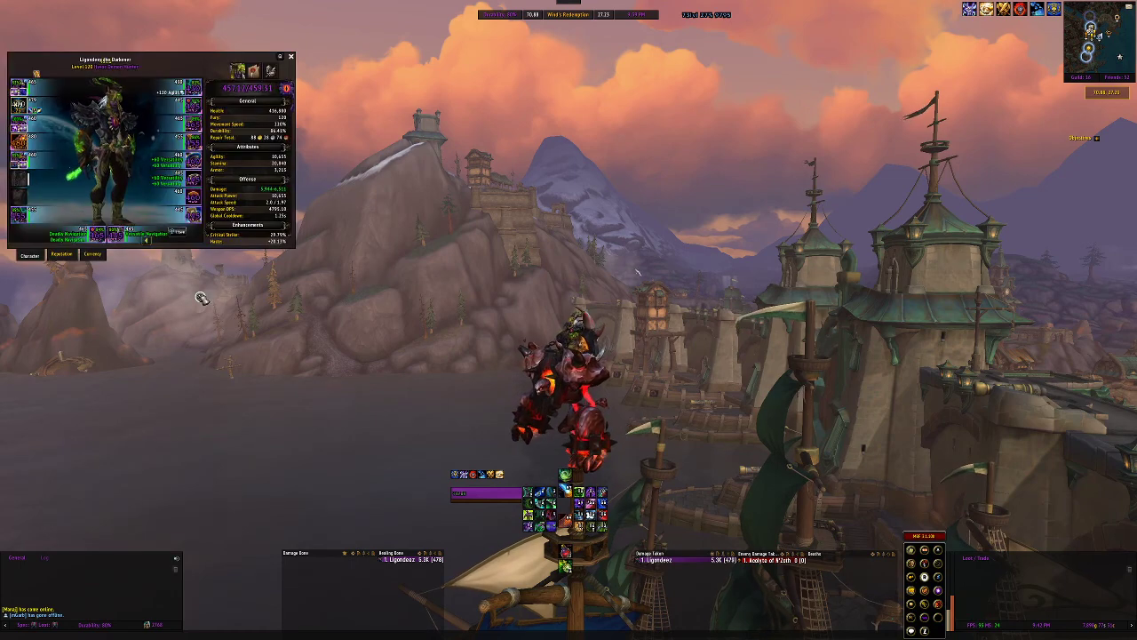
click(177, 233)
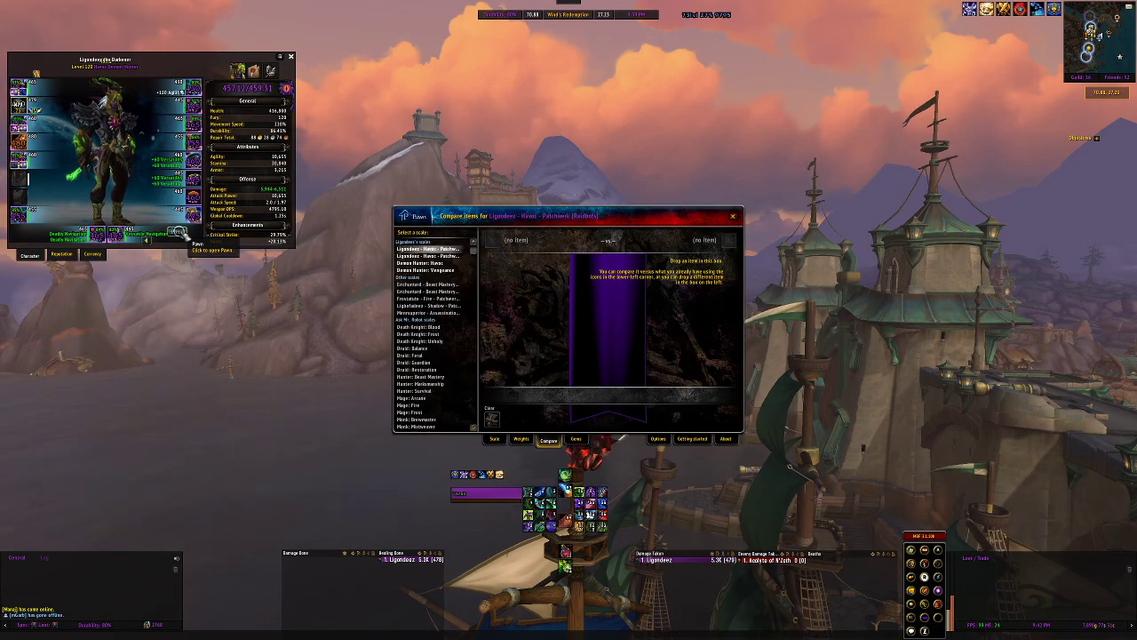
click(494, 439)
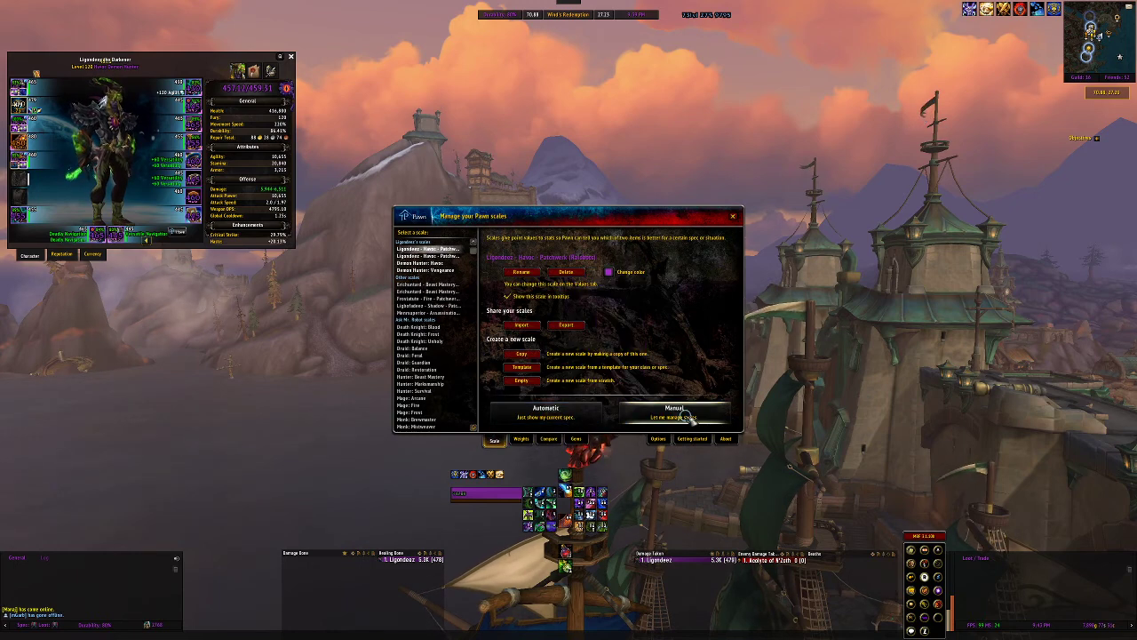
click(522, 325)
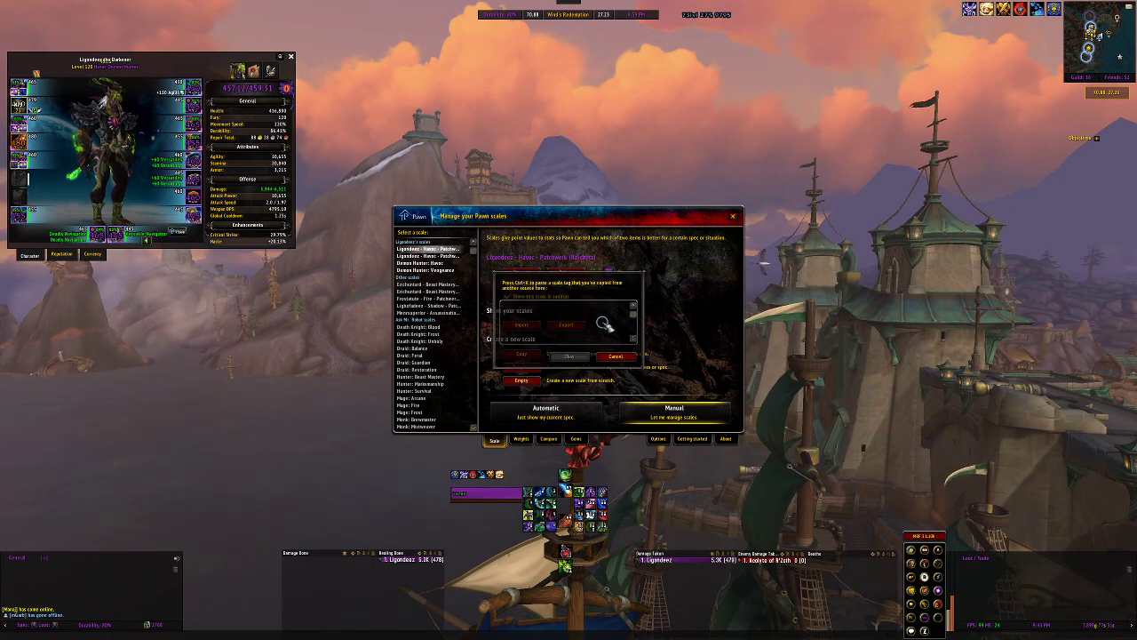
key(ctrl+v)
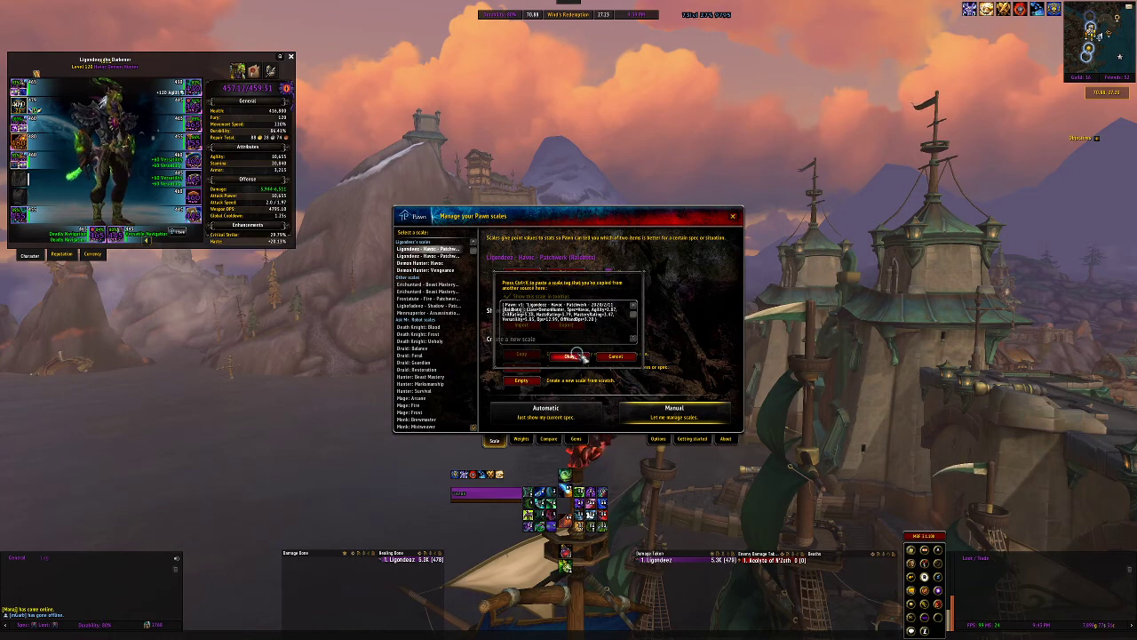
click(571, 355)
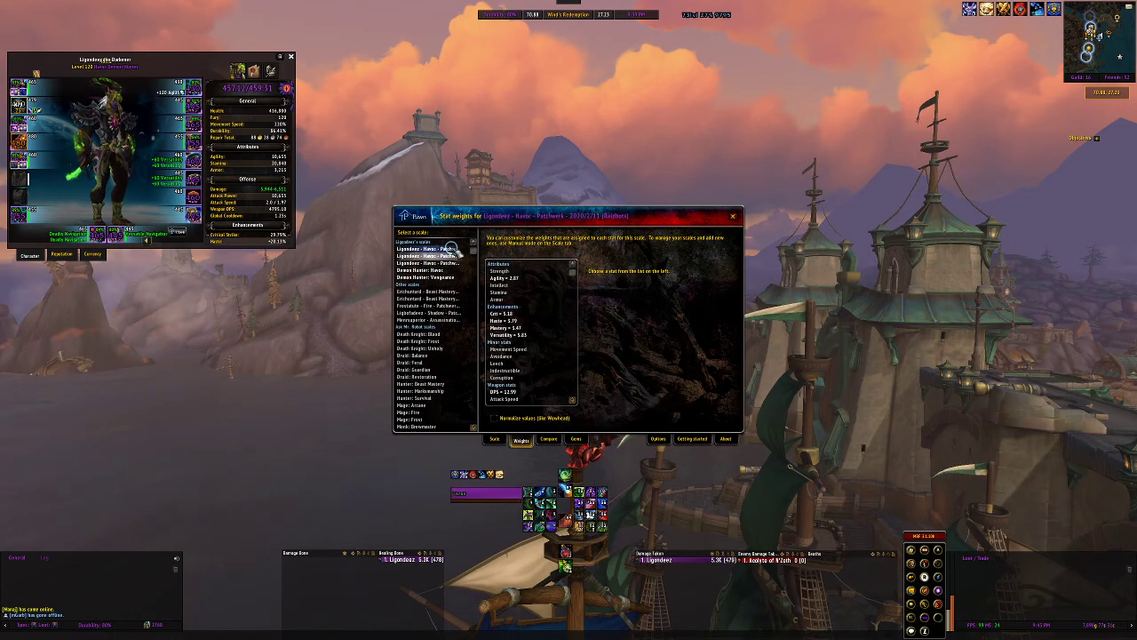
Delete the old undated Havoc Patchwerk (Raidbots) scale from Pawn, confirming with DELETE.
click(493, 438)
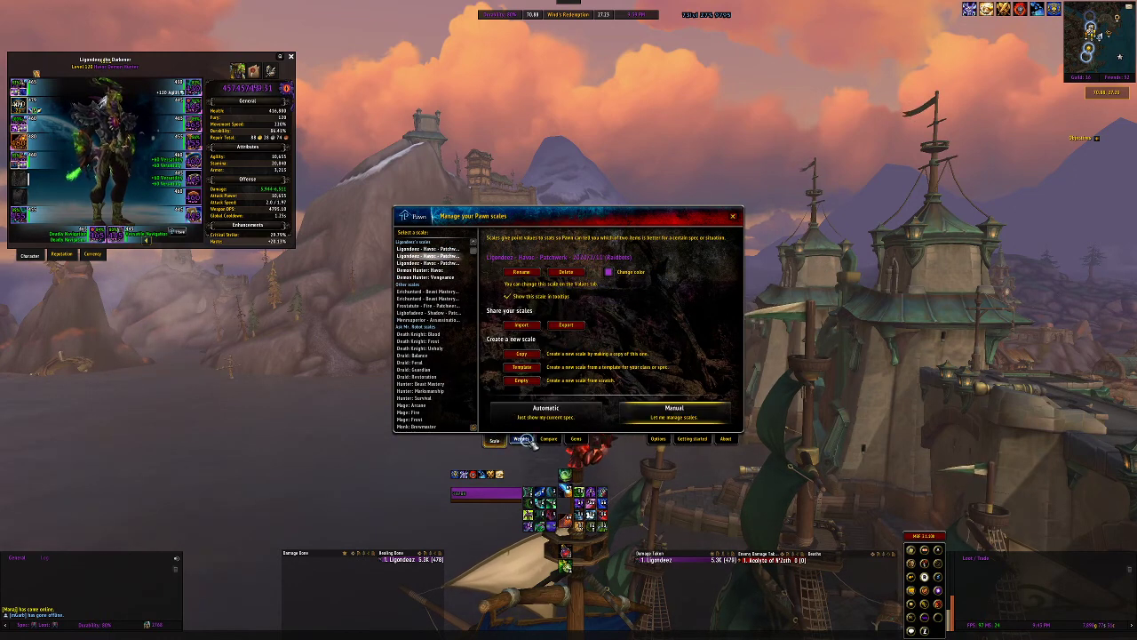
click(436, 250)
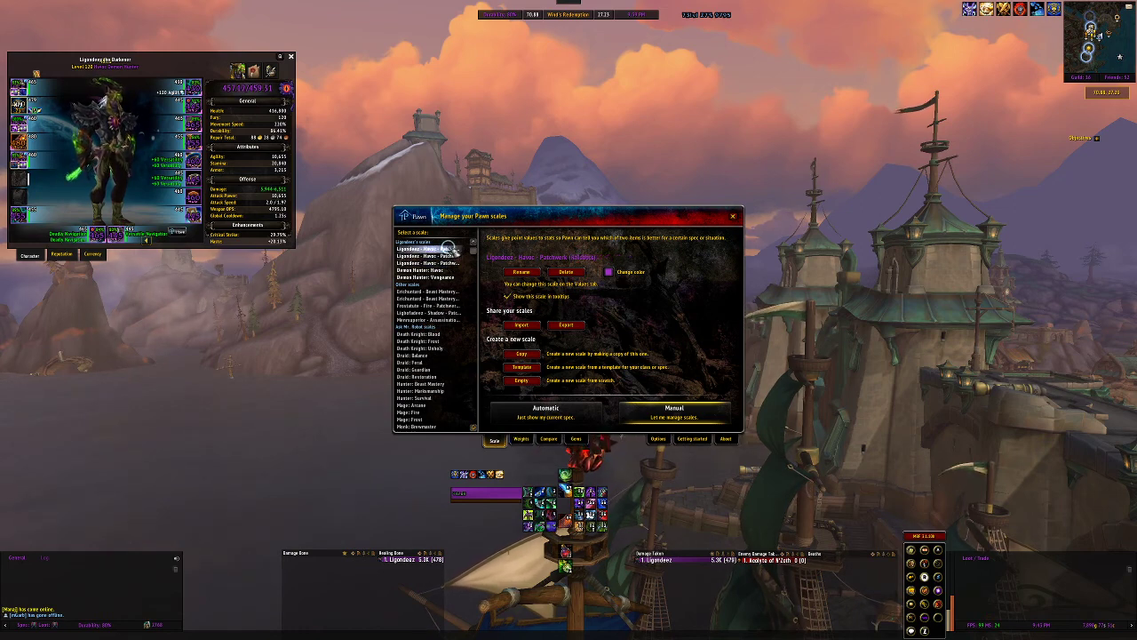
click(566, 271)
text(DELETE)
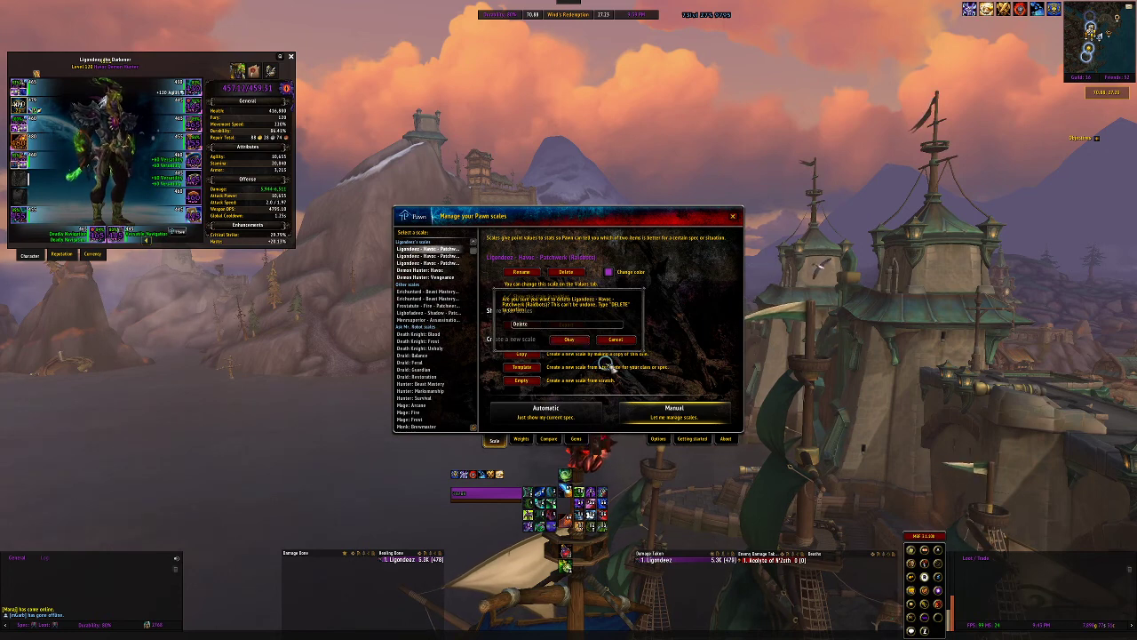
click(571, 339)
Delete the Havoc Patchwerk 2020/2/6 (Raidbots) scale from Pawn and close the open game windows.
click(435, 255)
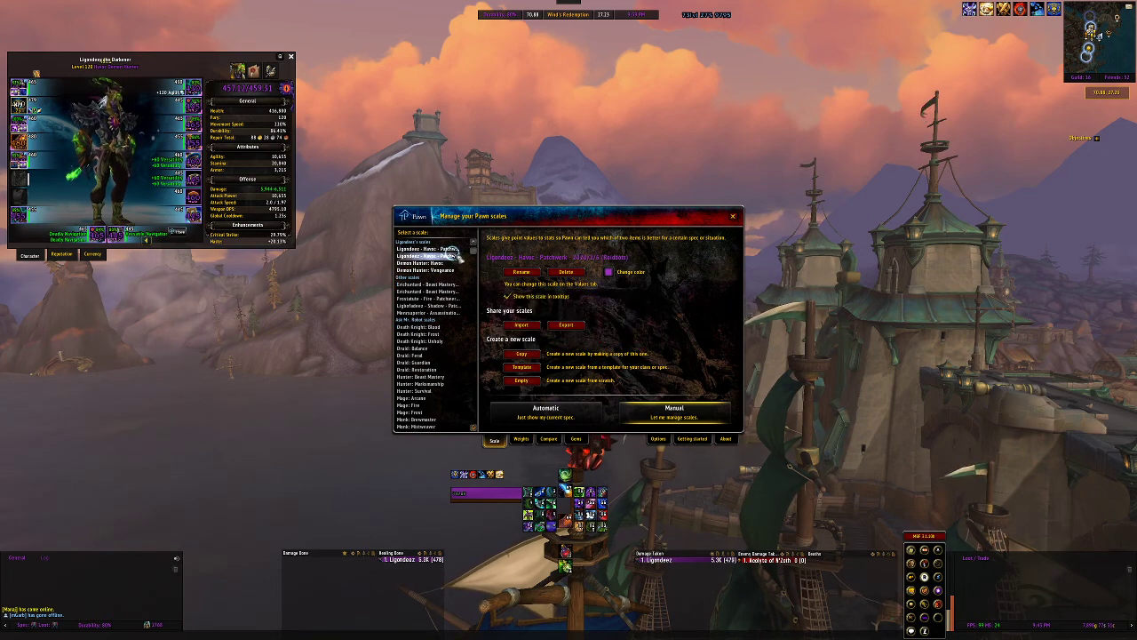
click(560, 271)
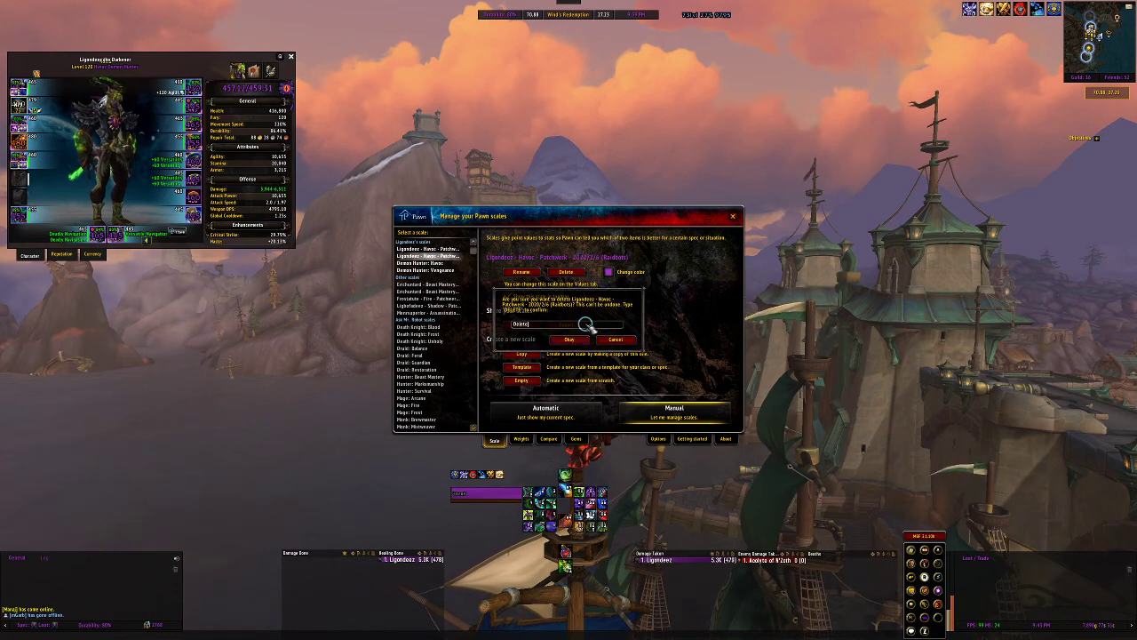
click(569, 339)
key(Escape)
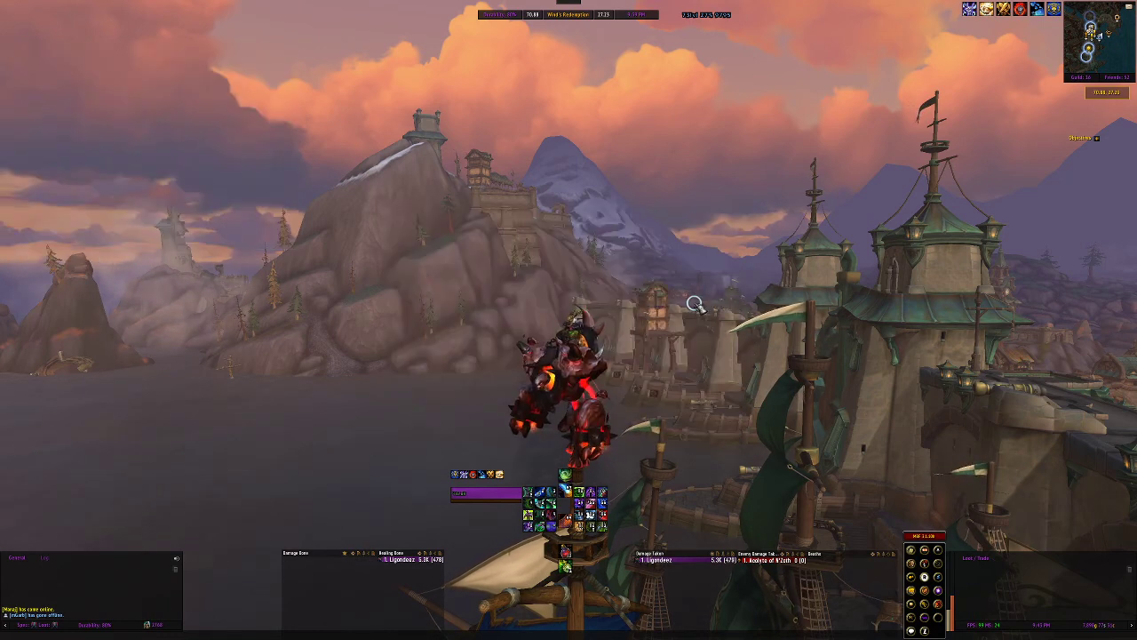
key(b)
key(b)
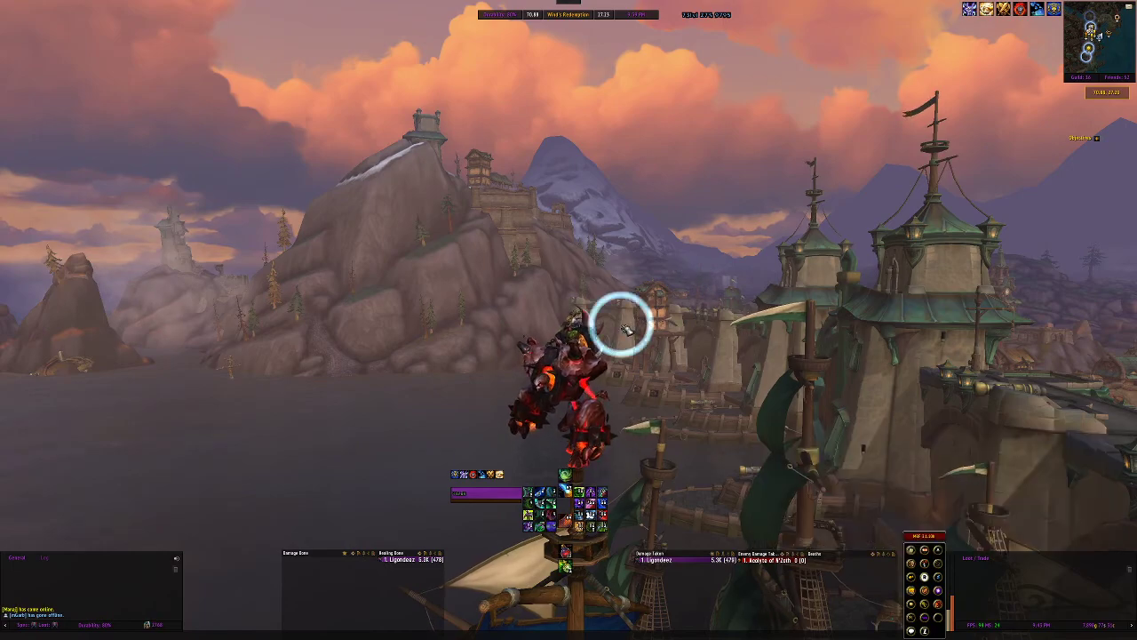
Switch back to Raidbots and review the Ny'alotha, the Waking City Heroic Droptimizer report, examining the boss priorities and best drops.
key(alt+Tab)
click(465, 10)
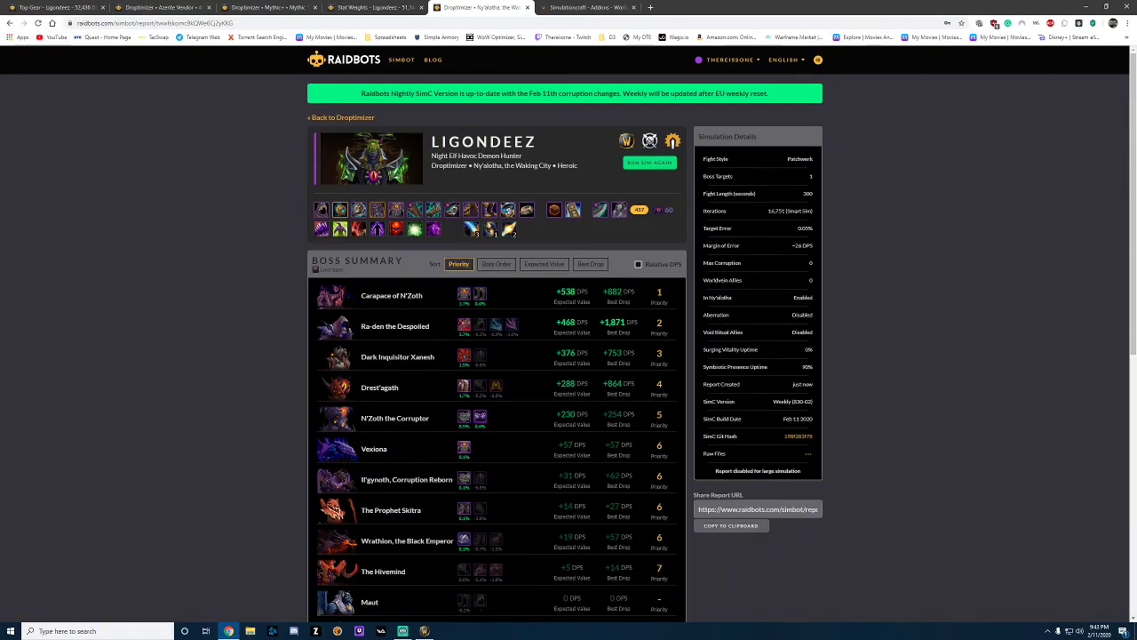
triple_click(510, 165)
double_click(269, 318)
click(459, 240)
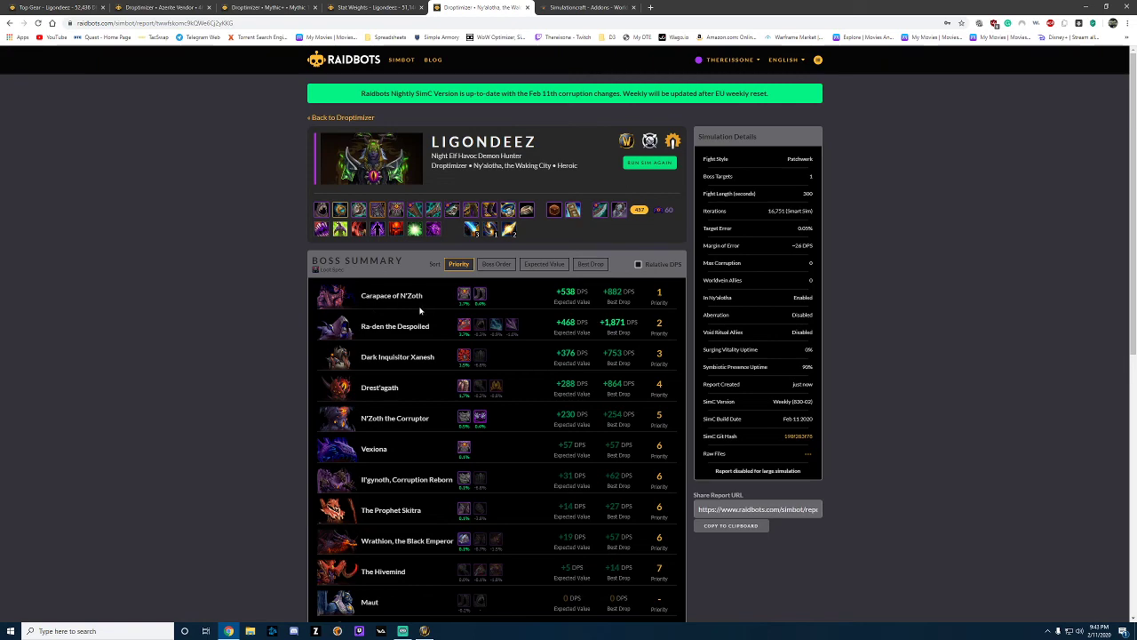
scroll(230, 360, down, 1)
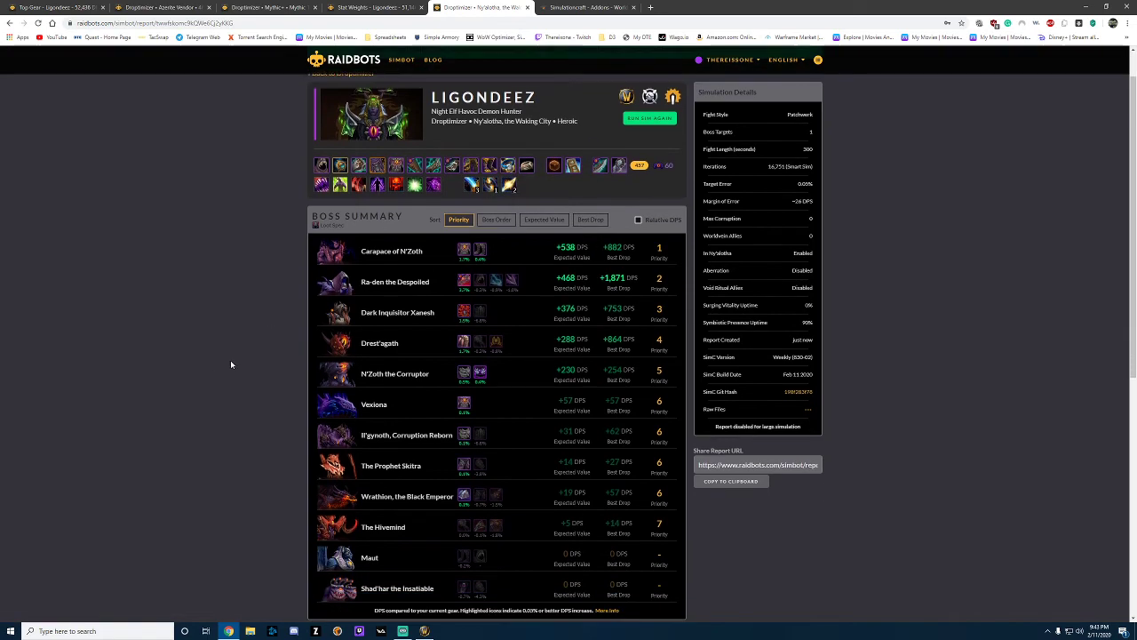
scroll(230, 360, up, 1)
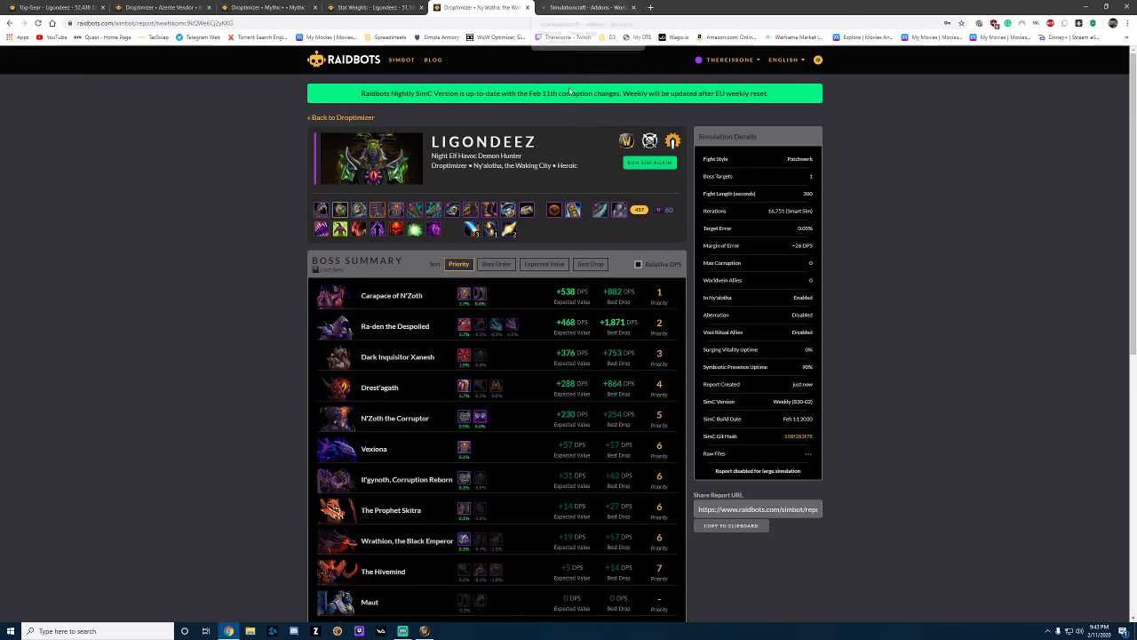
click(574, 8)
click(480, 7)
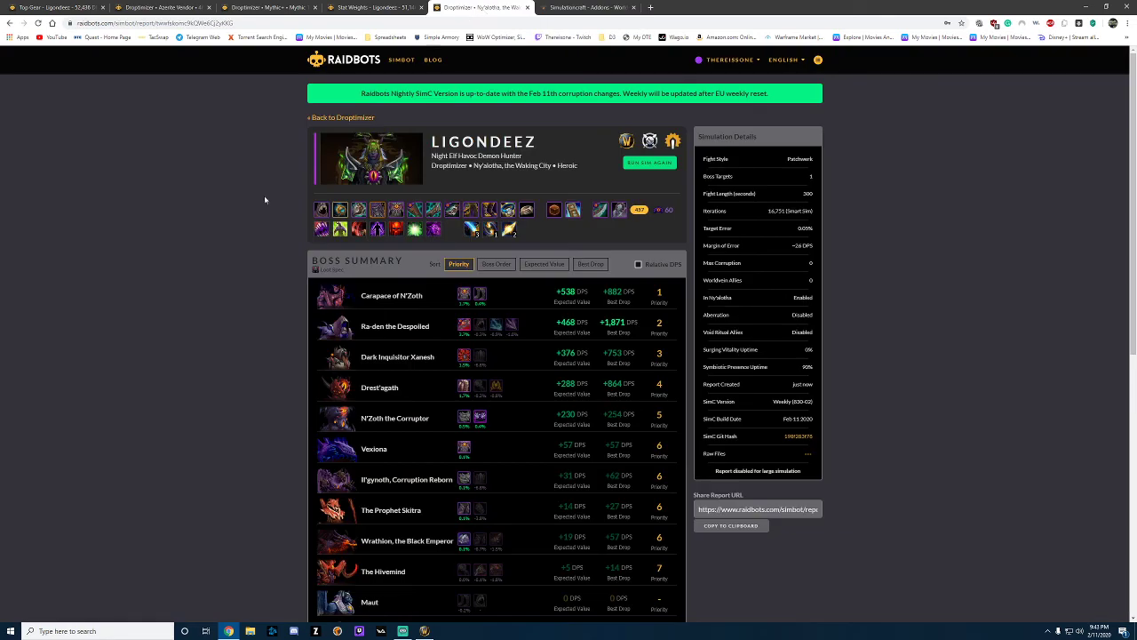
scroll(264, 198, down, 3)
scroll(498, 356, down, 2)
scroll(497, 355, up, 4)
Return from the Top Gear report to the Raidbots simulation overview and open Gear Compare.
click(58, 9)
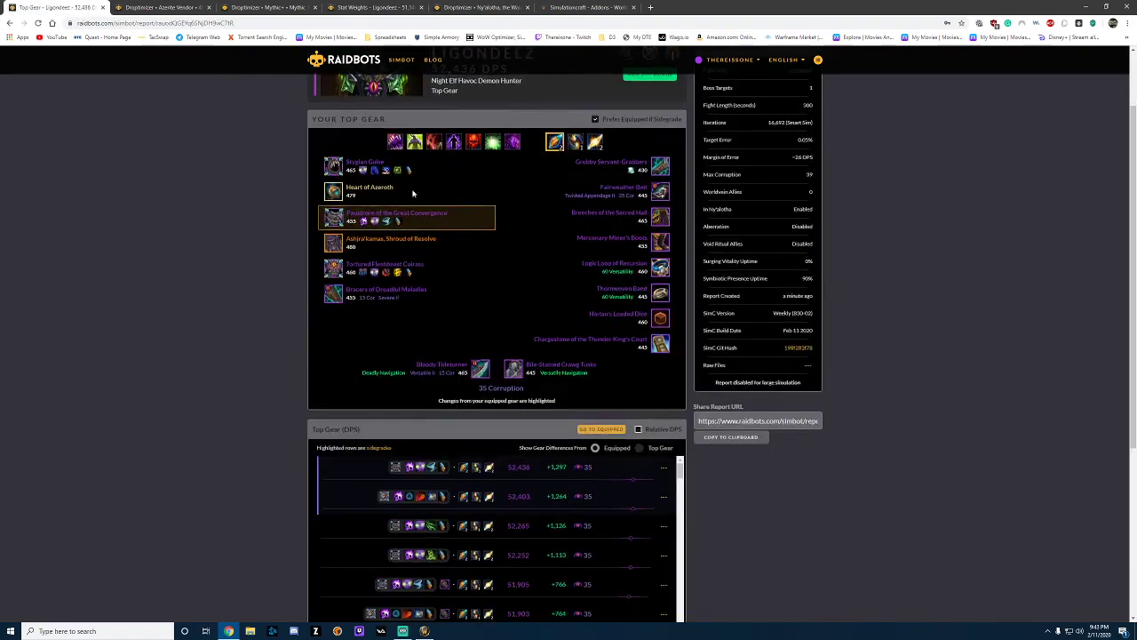
click(344, 56)
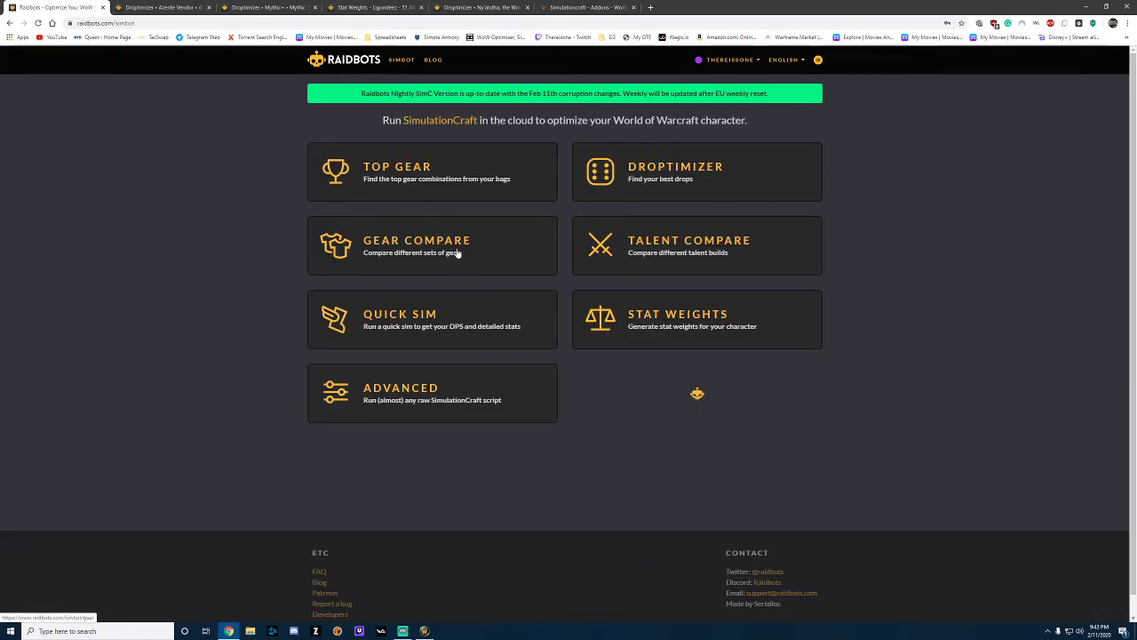
click(459, 249)
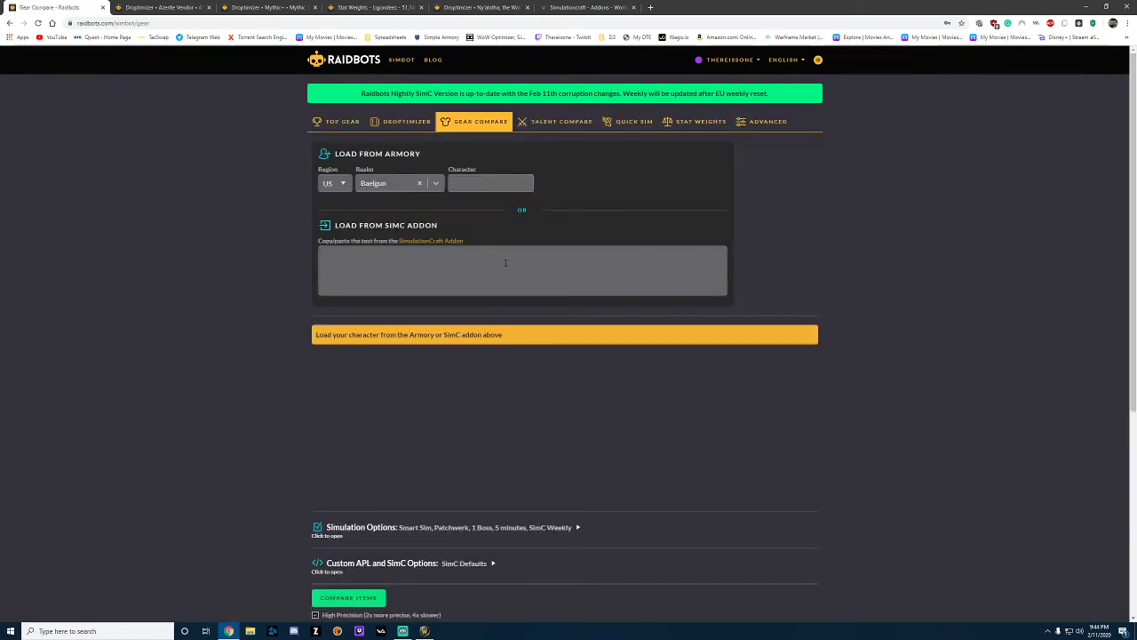
Paste the copied Pawn string into the SimC addon field, and generate a character export in World of Warcraft with /simc.
click(508, 263)
text(( Pawn: v1: "Ligondeez - Havoc - Patchwerk - 2020/2/11 (Raidbots)": Class=DemonHunter, Spec=Havoc, Agility=2.87, CritRating=5.18, HasteRating=3.79, MasteryRating=3.47, Versatility=5.83, Dps=12.99, OffHandDps=3.20 ))
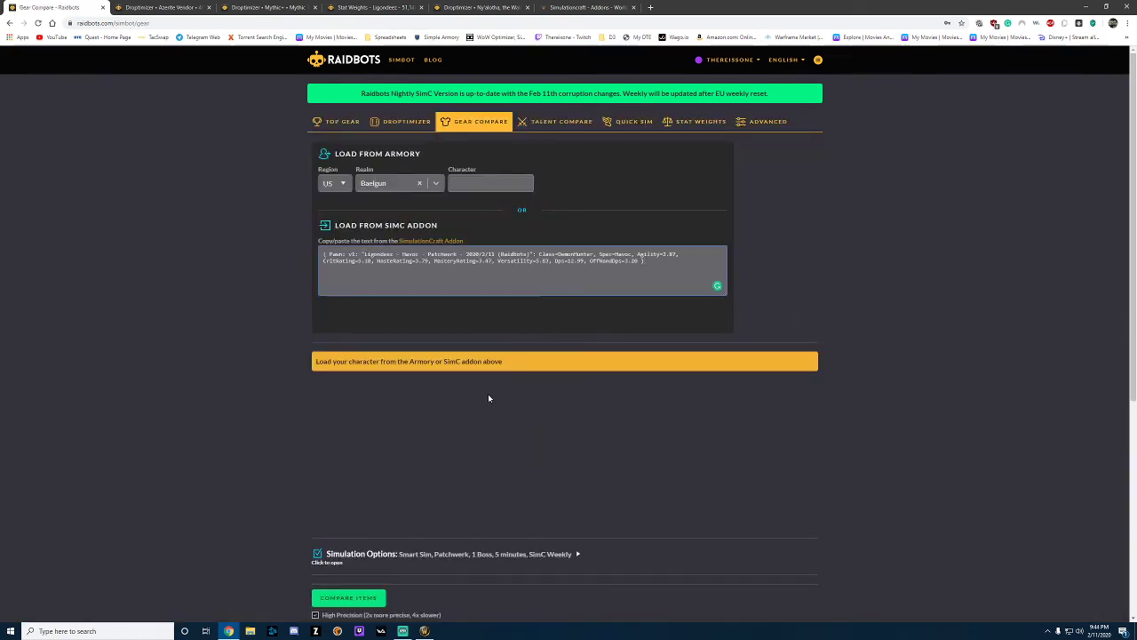
key(alt+Tab)
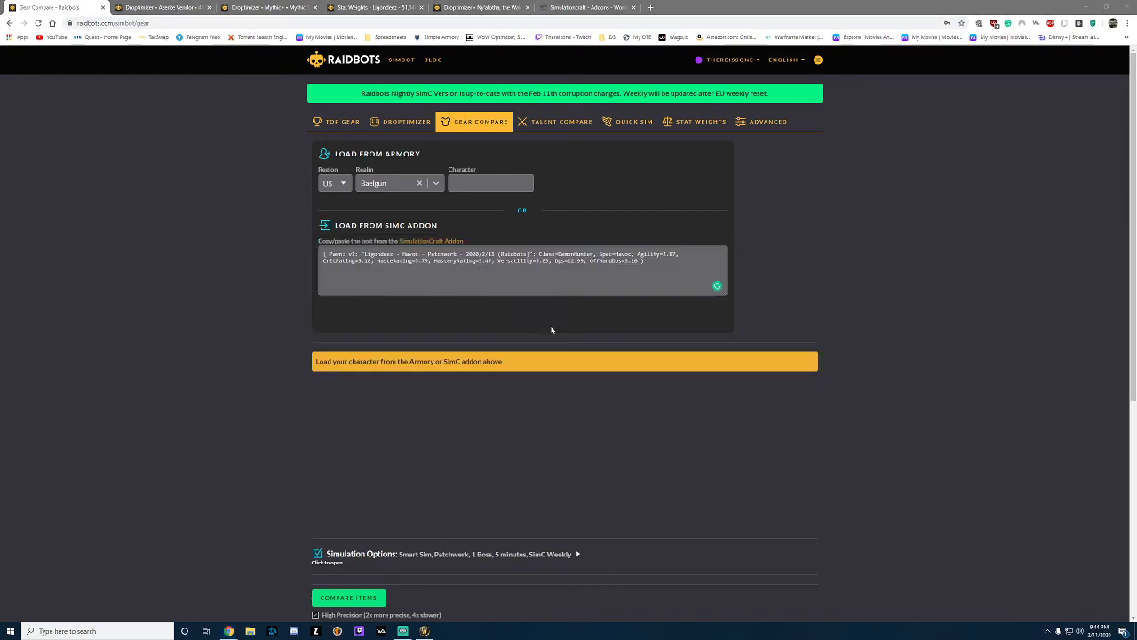
text(/simc)
key(Return)
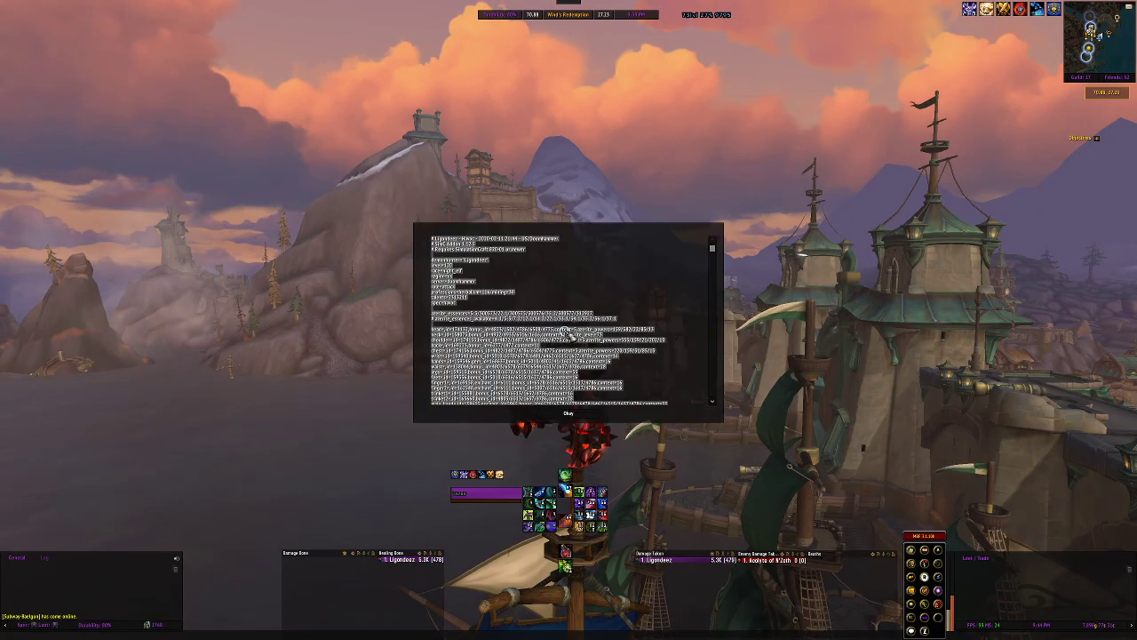
Switch back to Raidbots and replace the Pawn string in the SimC addon field with the exported character data.
key(alt+Tab)
click(566, 275)
key(ctrl+a)
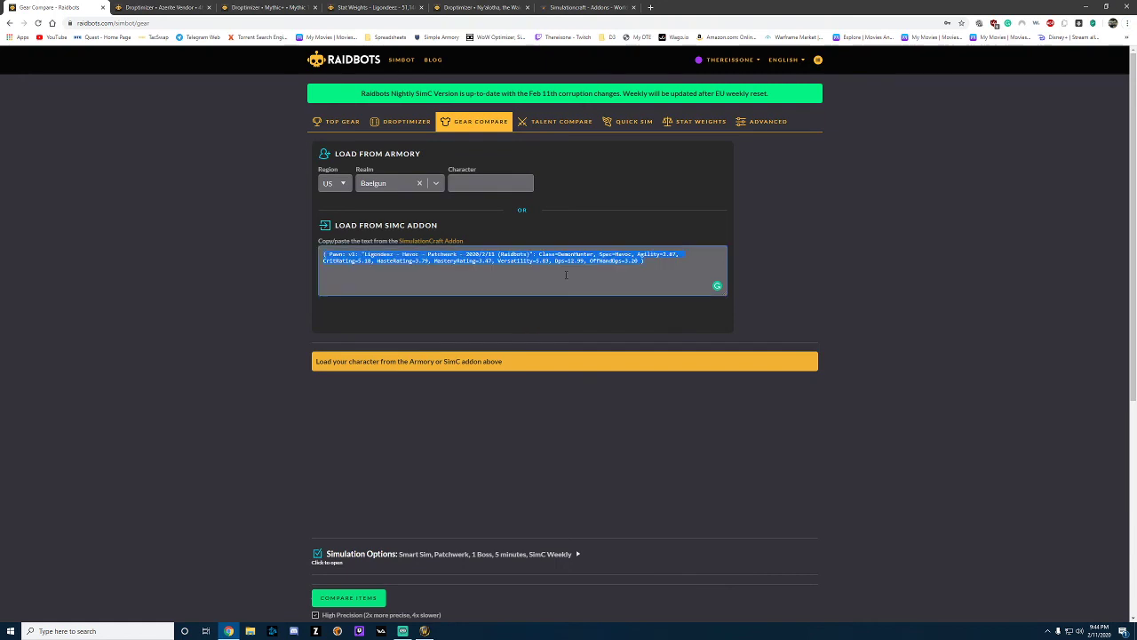
key(ctrl+v)
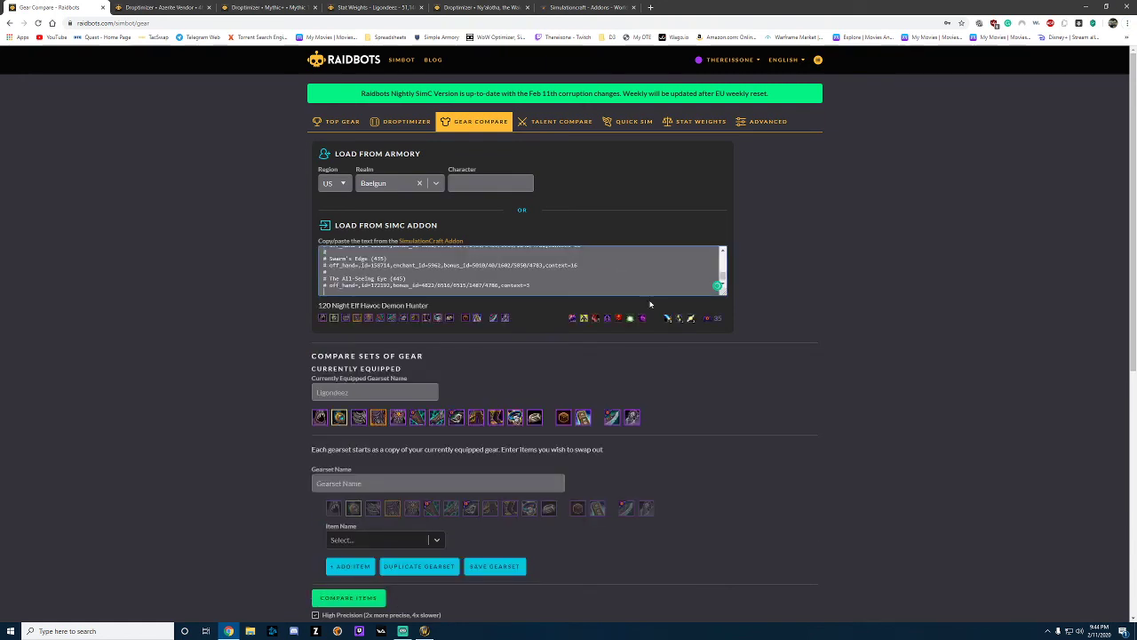
Check the item search for the new gearset and add three more item rows to it.
scroll(701, 378, down, 2)
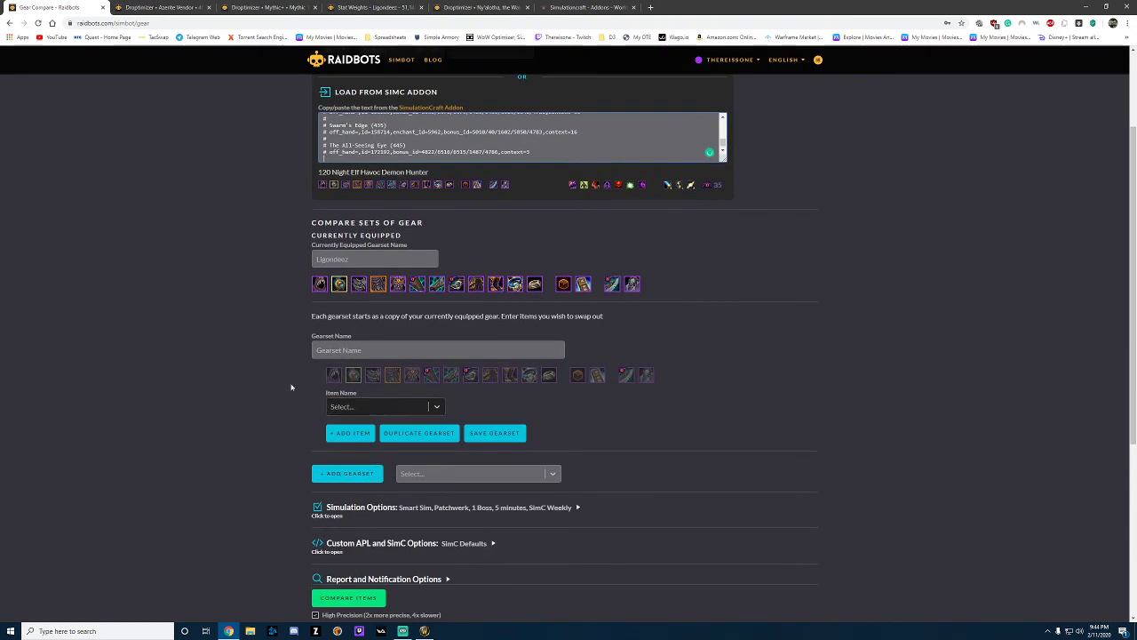
scroll(497, 389, up, 3)
scroll(706, 391, down, 4)
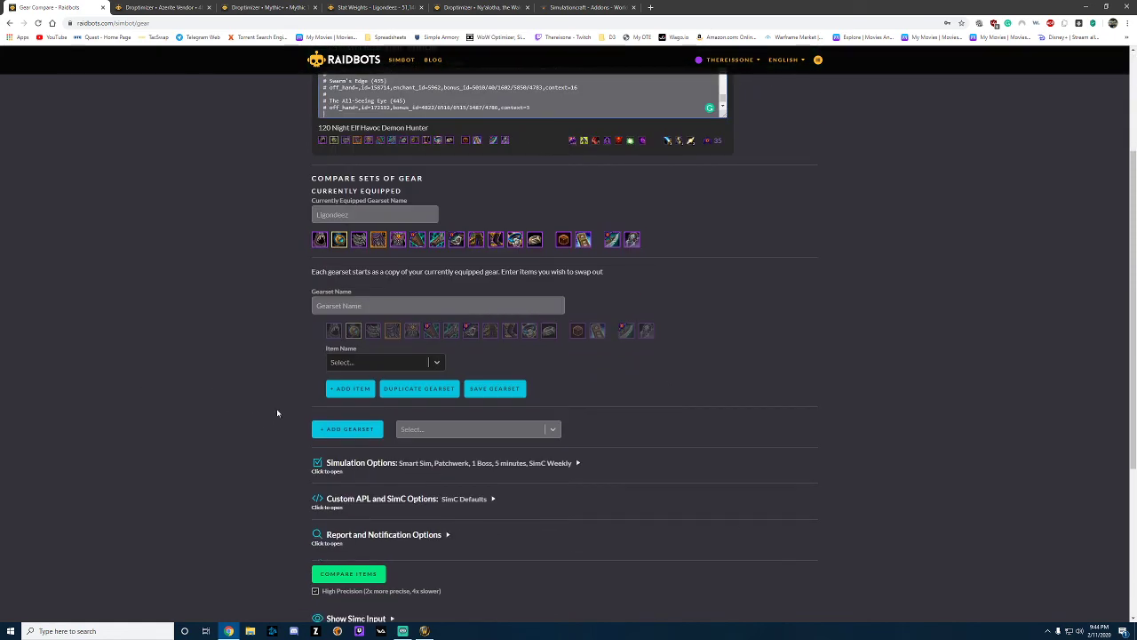
click(418, 364)
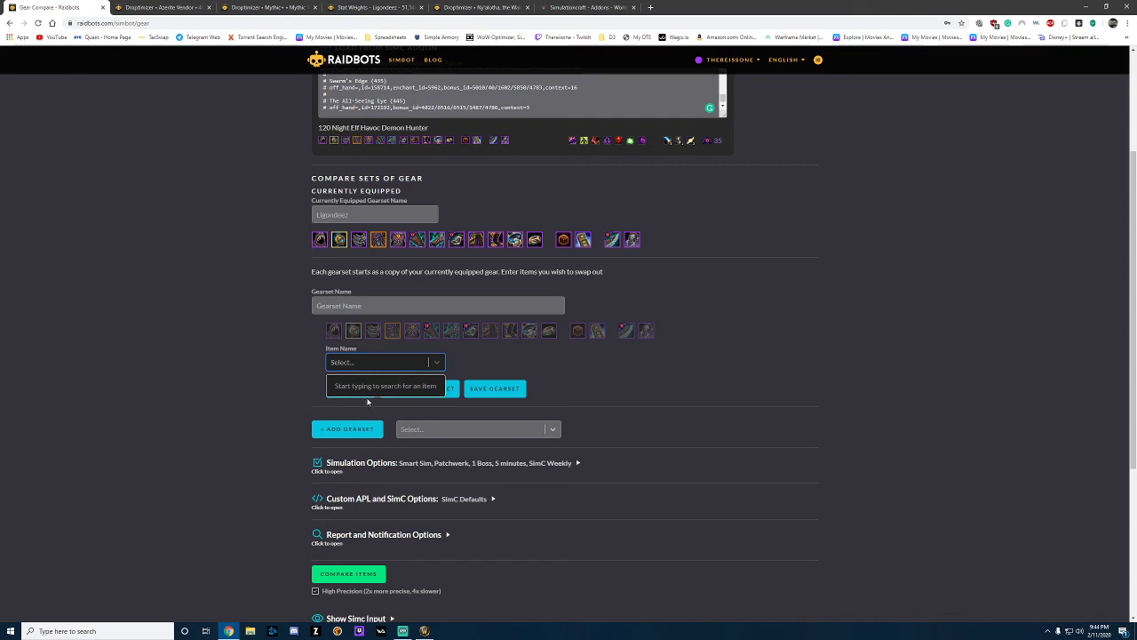
click(636, 406)
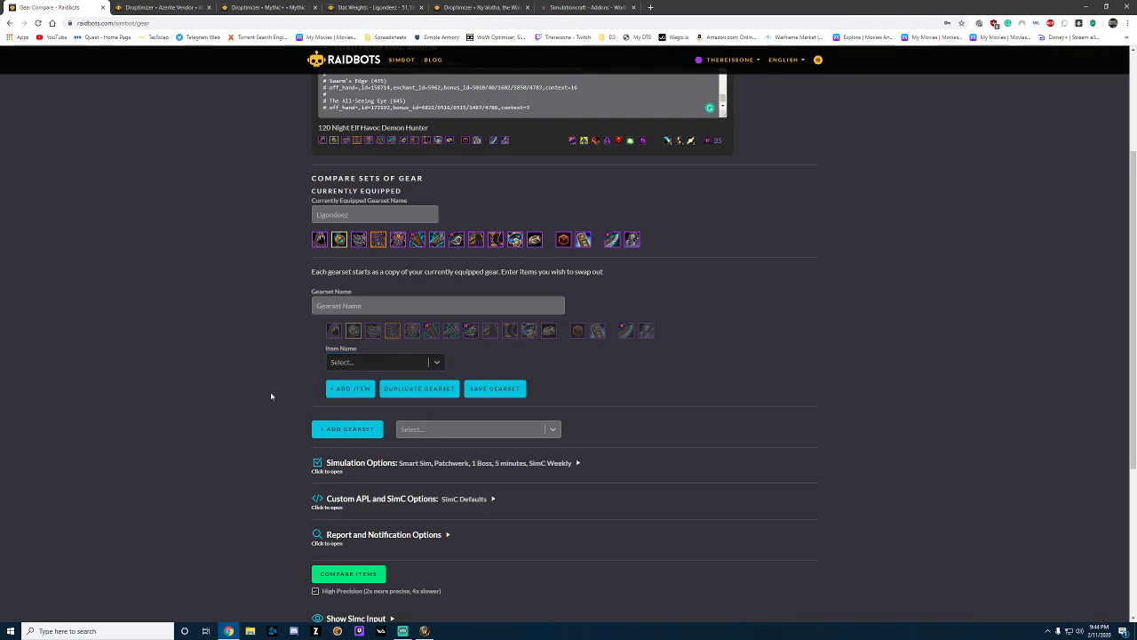
click(357, 392)
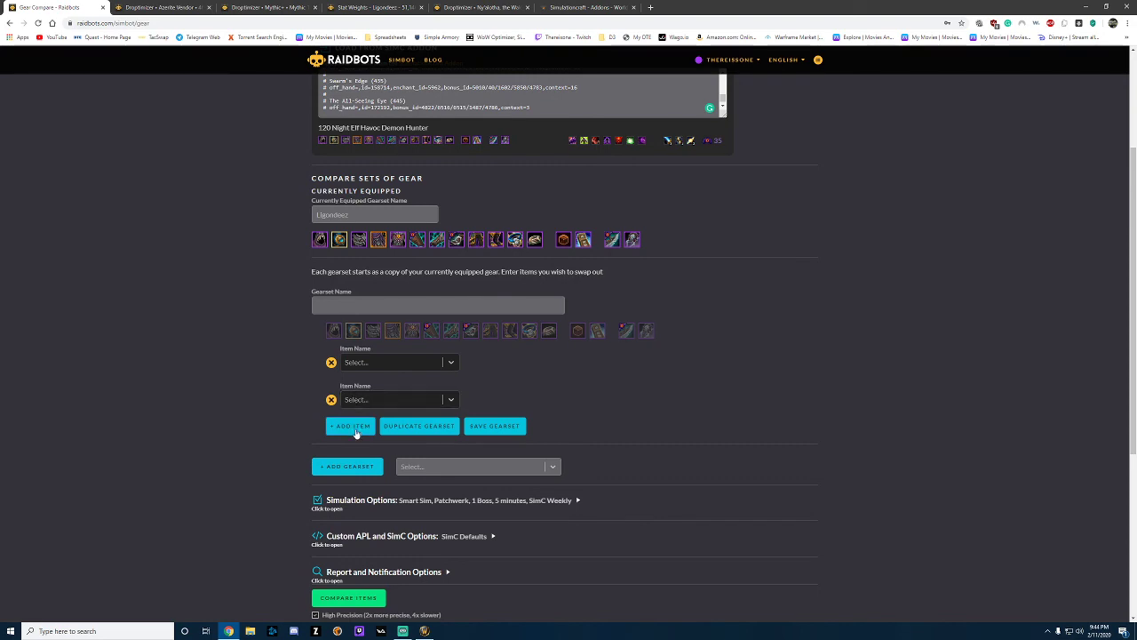
click(357, 432)
click(354, 471)
scroll(241, 462, down, 1)
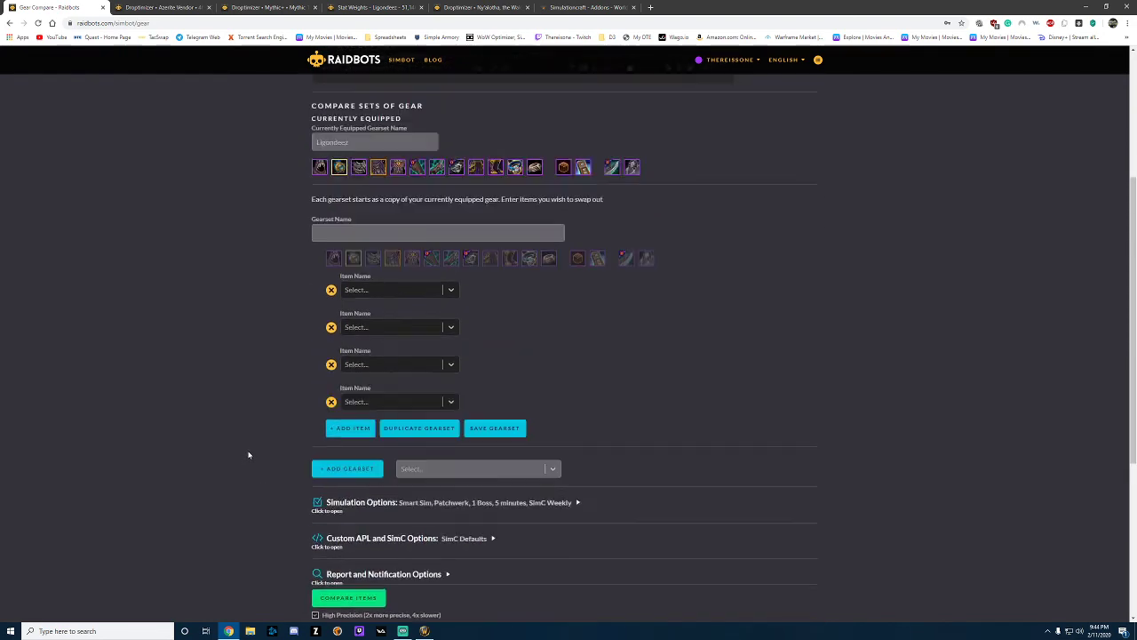
Look over the remaining Gear Compare simulation and report options, and switch to Streamlabs OBS.
scroll(265, 419, up, 1)
scroll(226, 399, down, 3)
scroll(204, 409, down, 2)
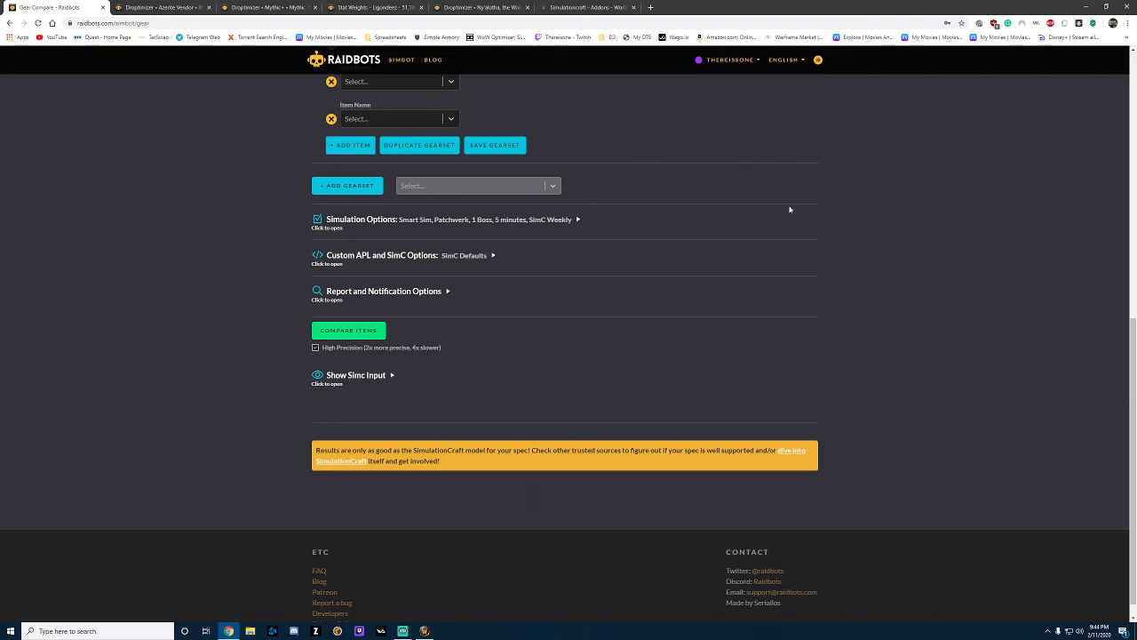
key(alt+Tab)
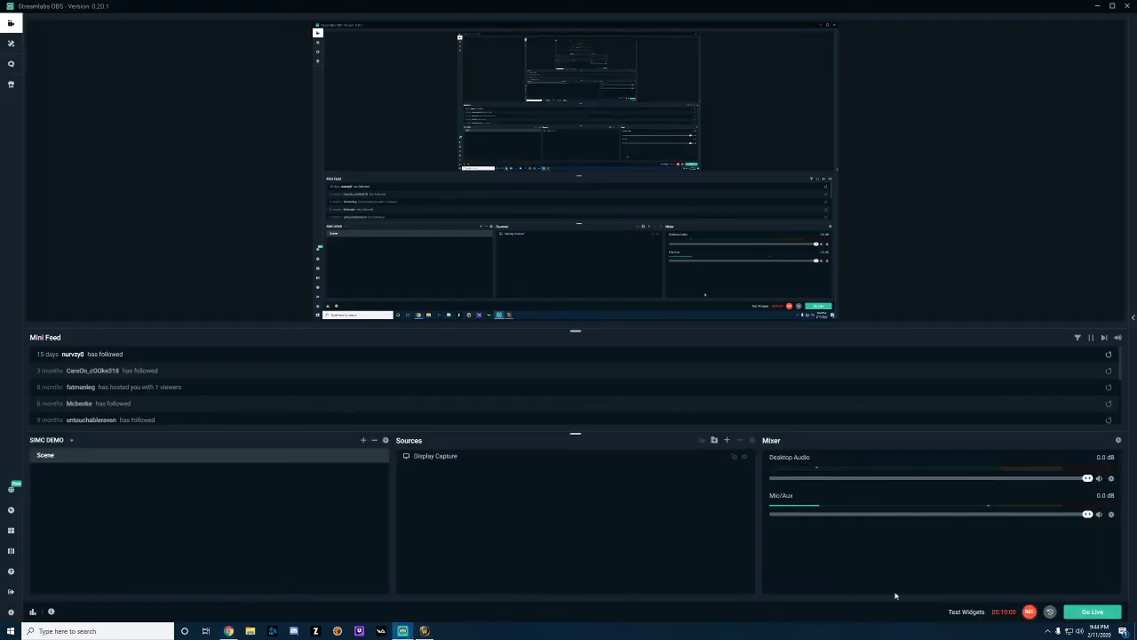